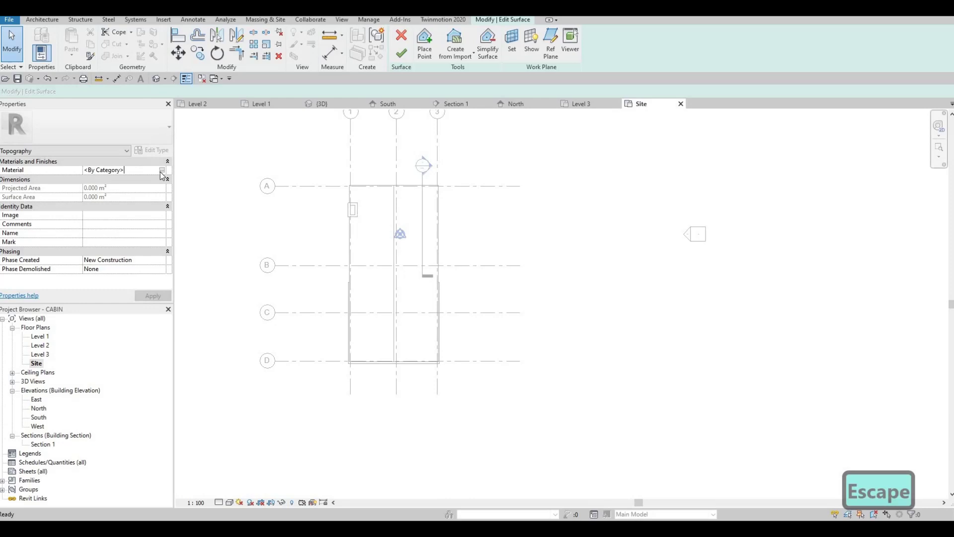
Step: Assign the Grass material from the AEC Materials library to the topography surface
left_click(162, 171)
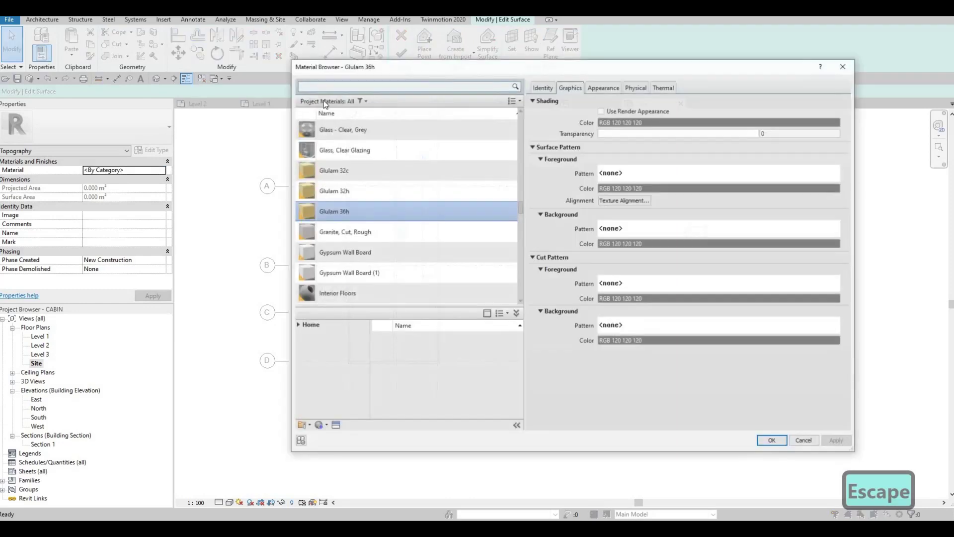
type("GRASS")
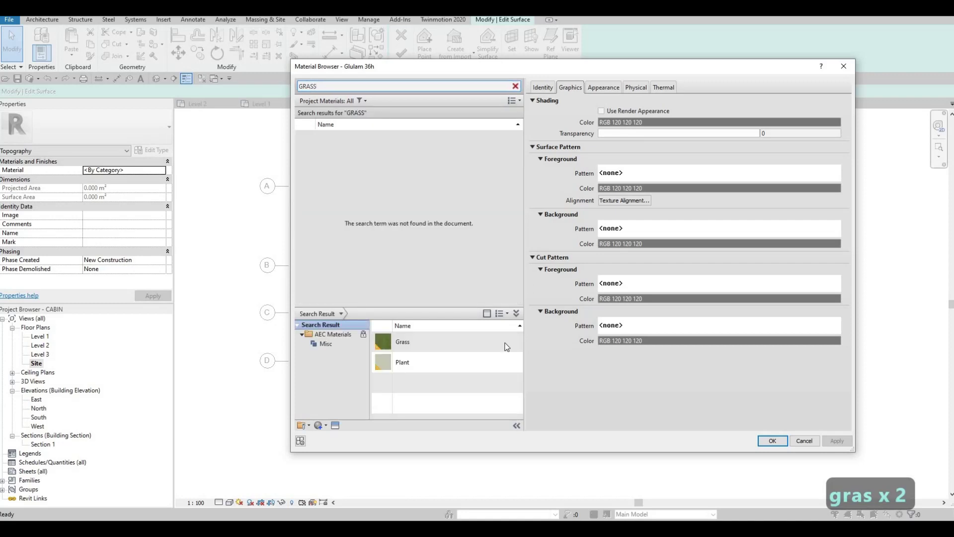
left_click_drag(440, 341, 431, 205)
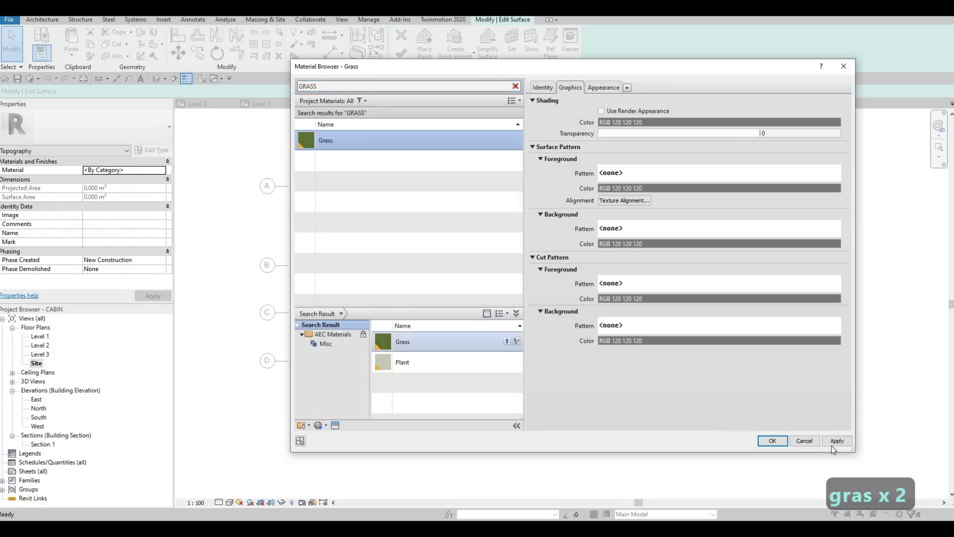
left_click(773, 441)
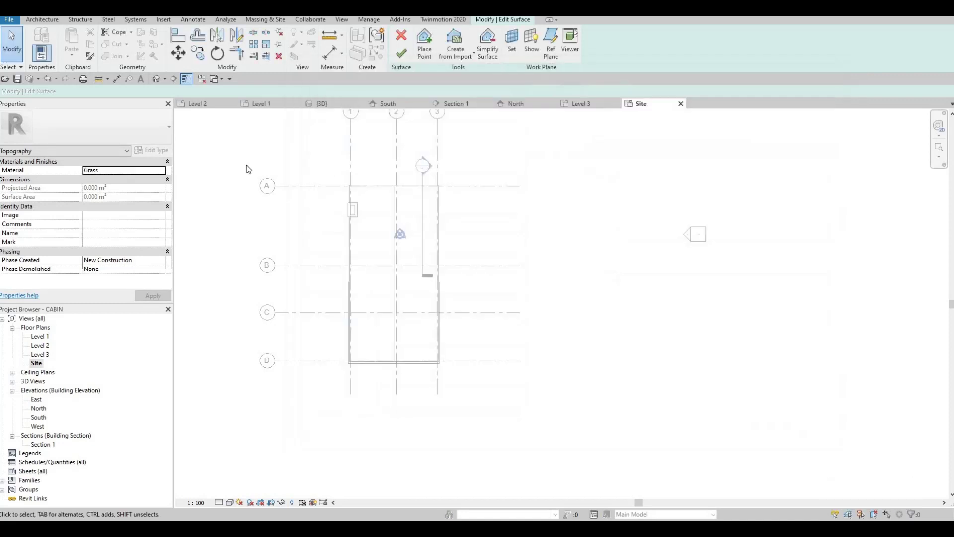
Step: Set the point elevation to -200 and place surface points outside the building's two north corners beyond grid A
left_click(425, 41)
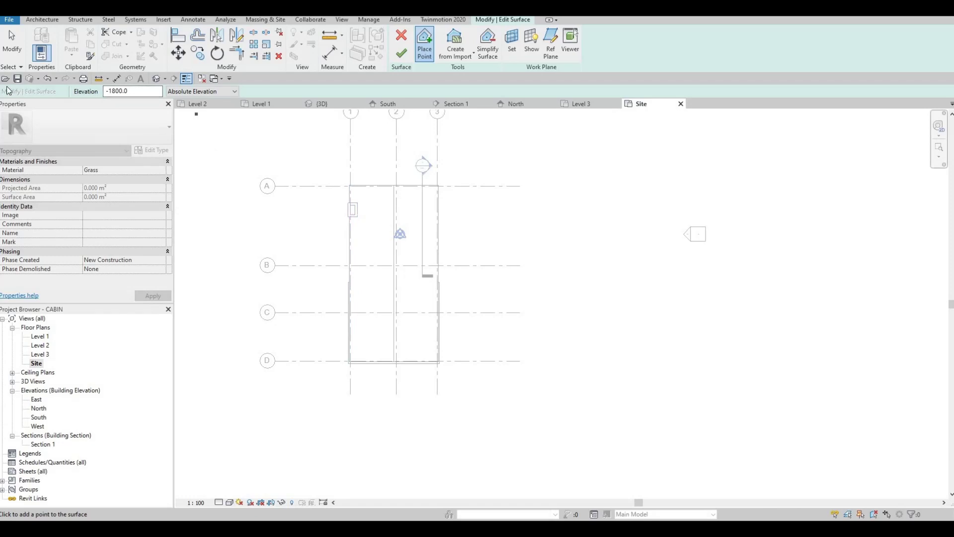
left_click_drag(138, 92, 7, 91)
type("-200")
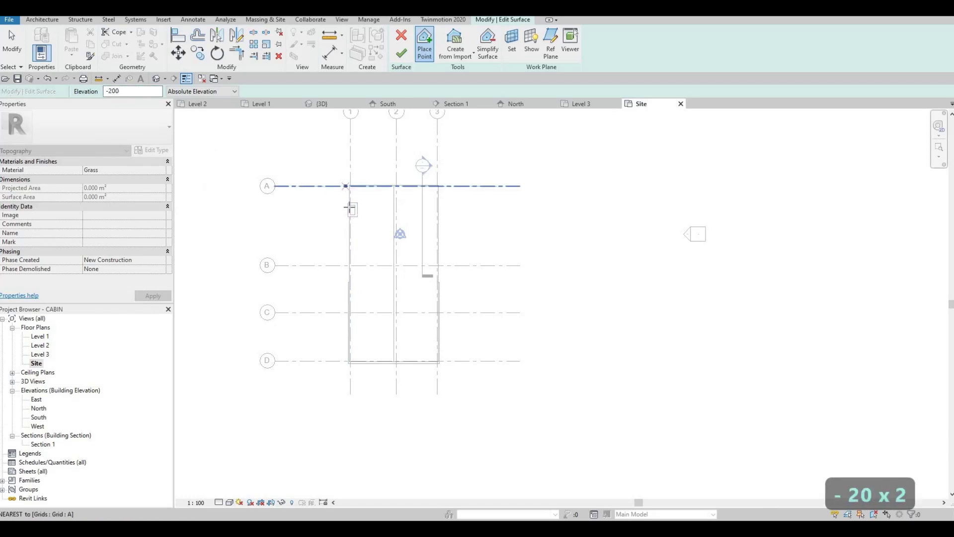
scroll(337, 194, "up", 4)
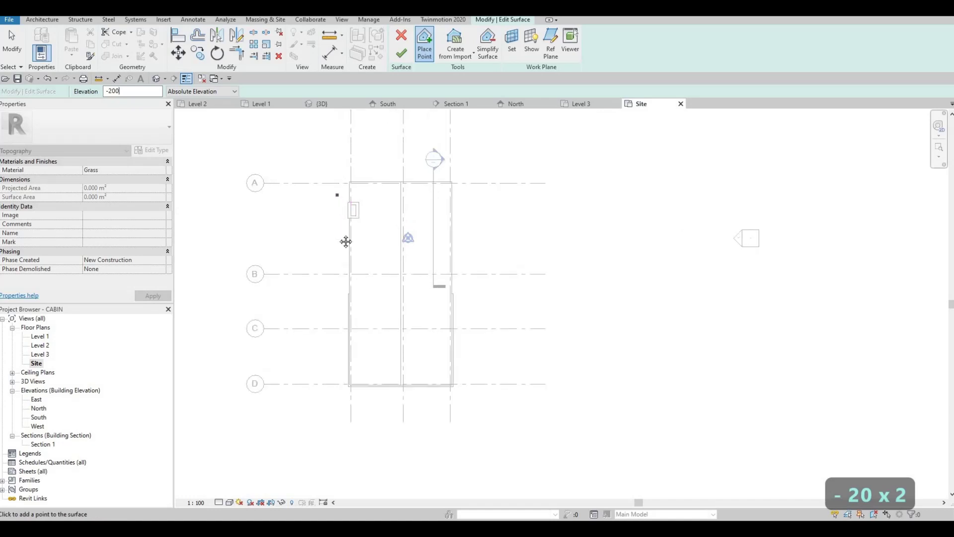
left_click(348, 181)
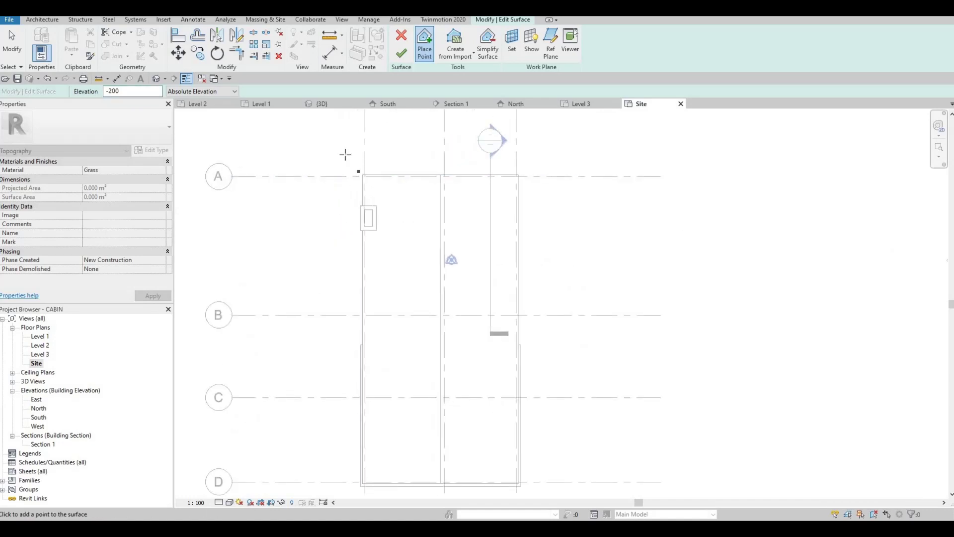
middle_click_drag(346, 160, 355, 204)
left_click(353, 165)
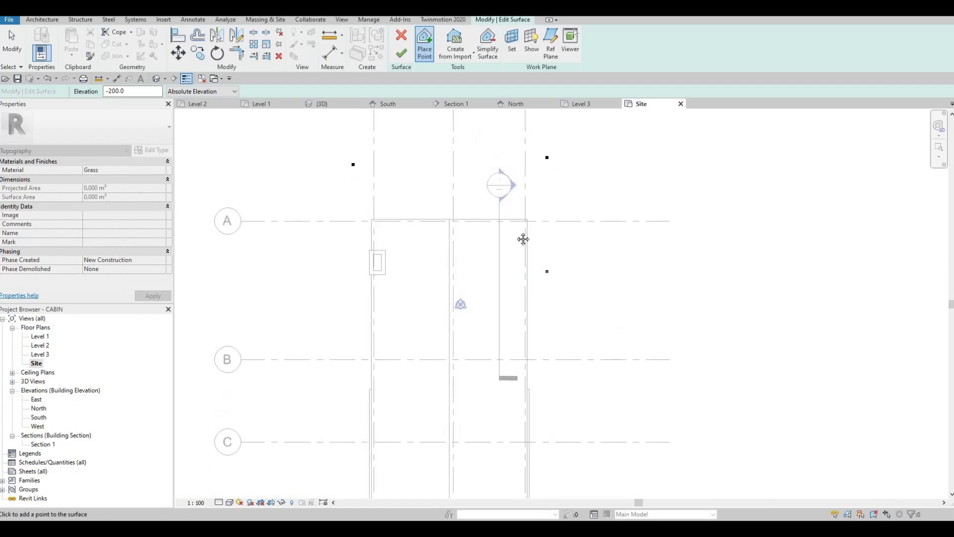
Step: Place -200 surface points outside the building's two south corners, just beyond grid D
scroll(527, 238, "down", 2)
middle_click_drag(531, 237, 545, 125)
middle_click_drag(507, 293, 487, 361)
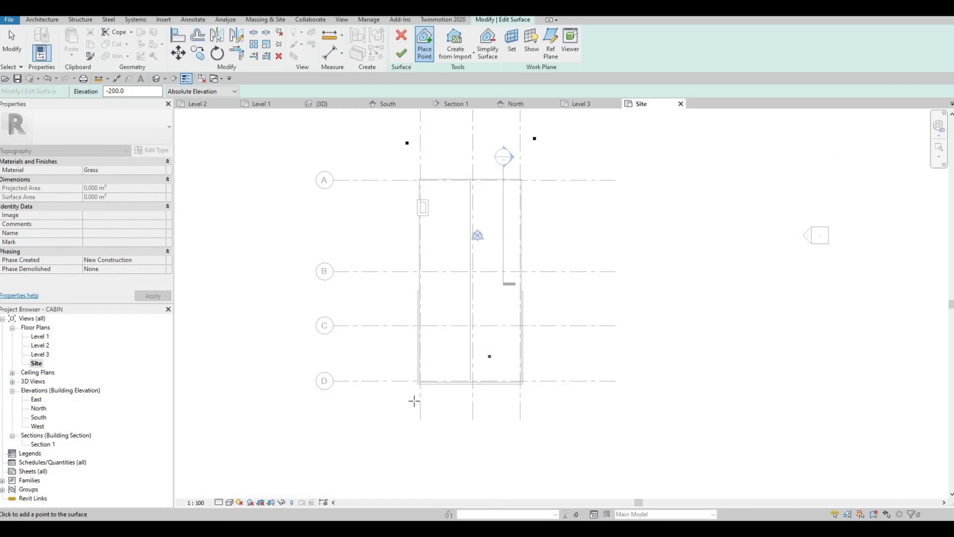
scroll(415, 401, "up", 3)
middle_click_drag(420, 410, 411, 343)
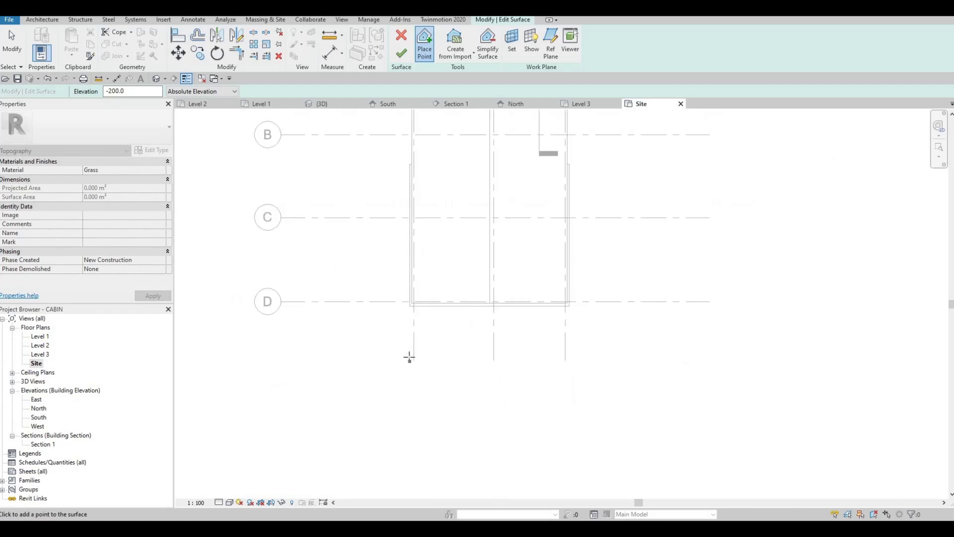
left_click(409, 357)
left_click(407, 349)
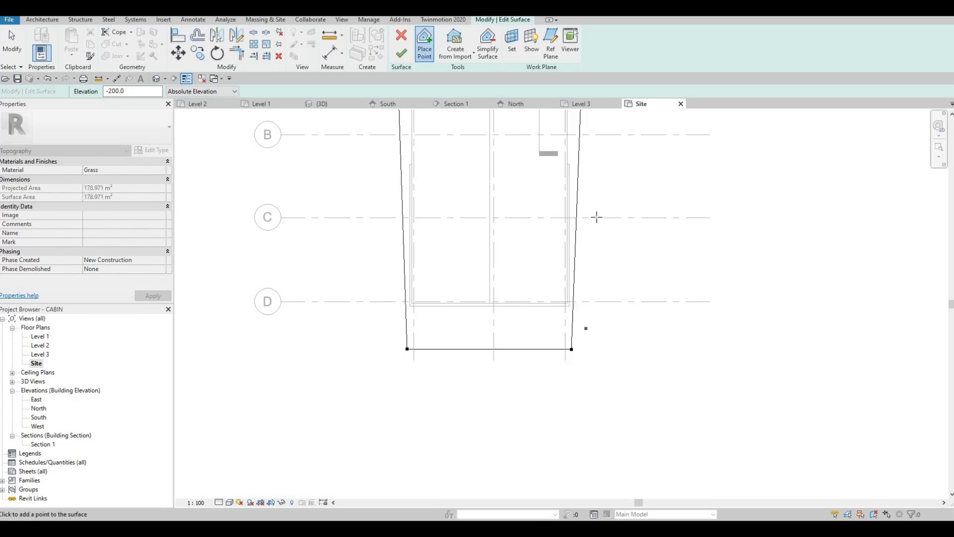
Step: Add -200 surface points on both sides of the building near grid C and one beyond its north end near grid 2
left_click(385, 208)
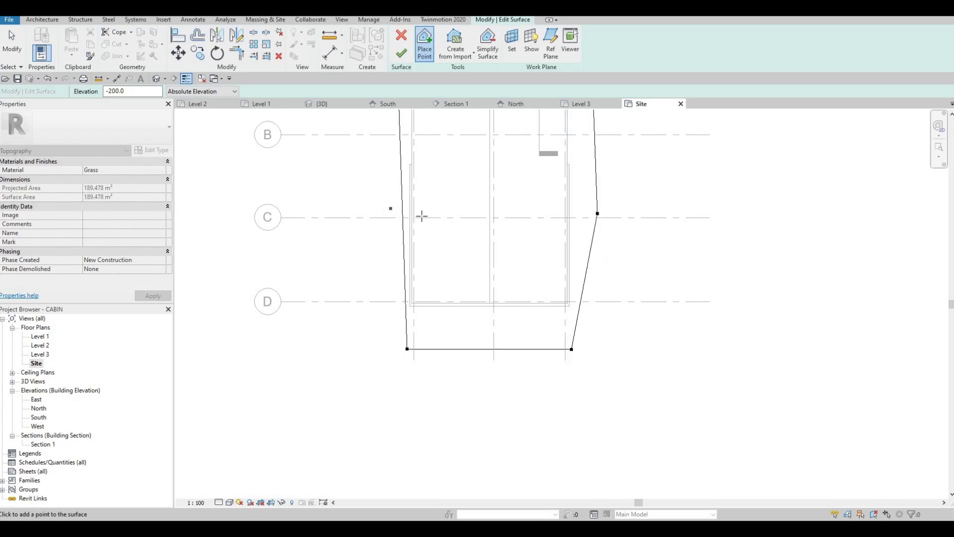
middle_click_drag(522, 335, 472, 468)
middle_click_drag(531, 154, 506, 286)
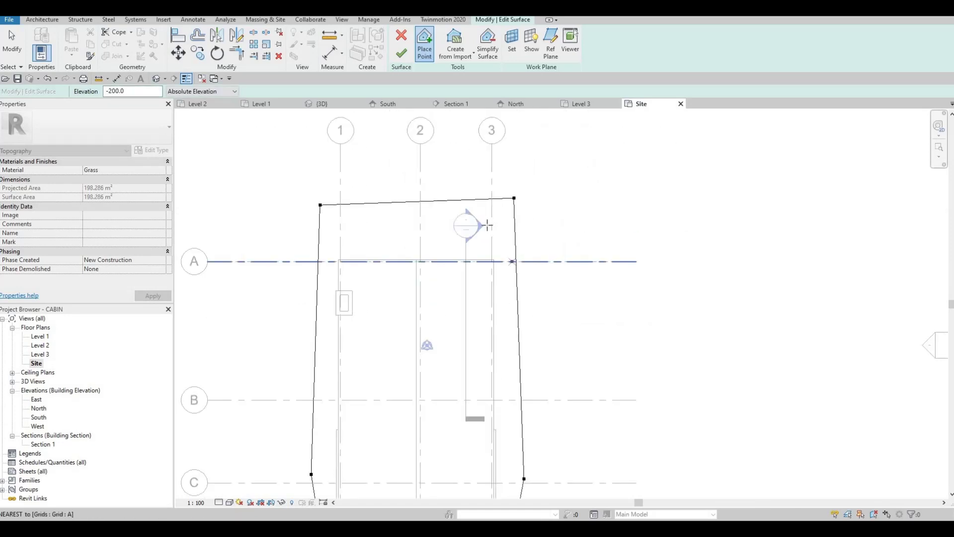
left_click(399, 179)
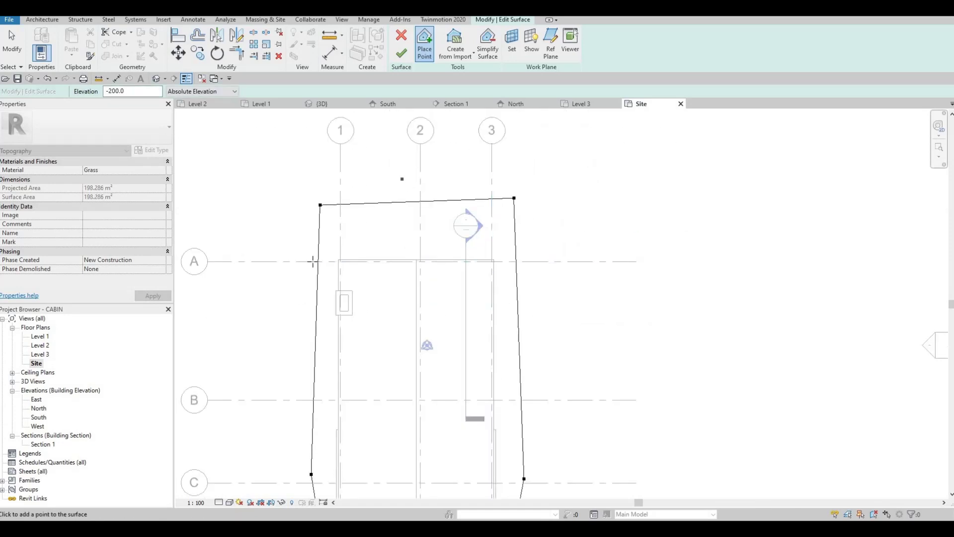
Step: Add -200 surface points outside the west and east walls between grids A and B, and another outside the southwest corner
scroll(351, 330, "down", 3)
scroll(320, 219, "down", 2)
left_click(320, 219)
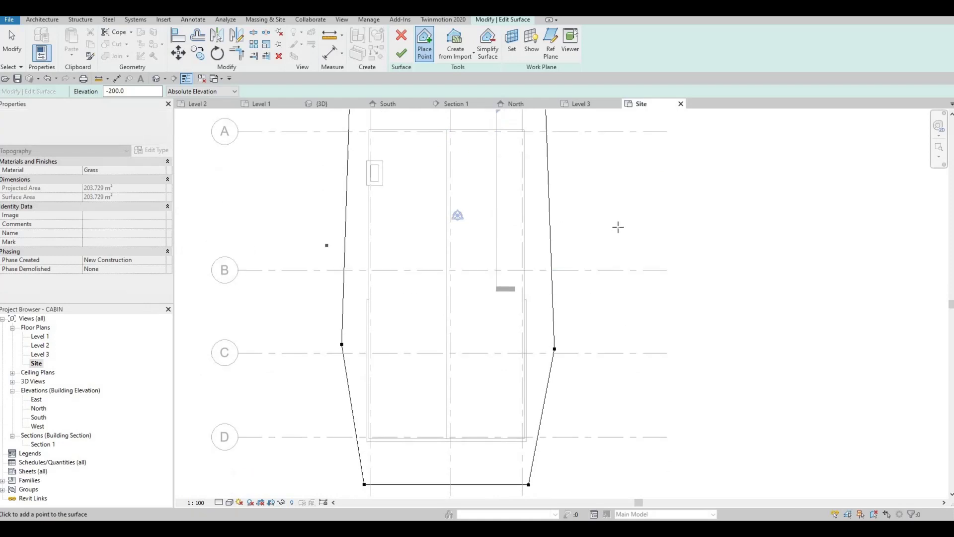
left_click(577, 209)
middle_click_drag(441, 352, 479, 253)
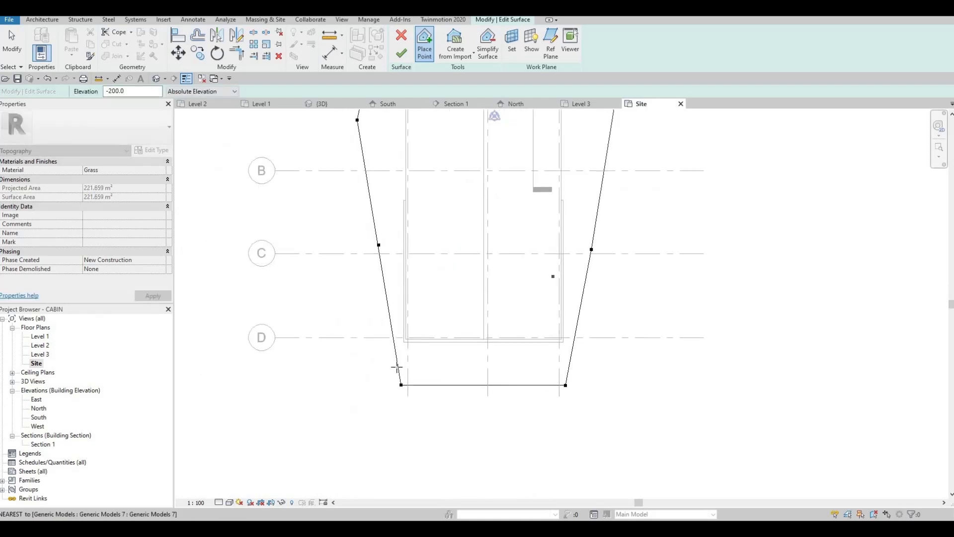
left_click(378, 372)
middle_click_drag(377, 417, 378, 369)
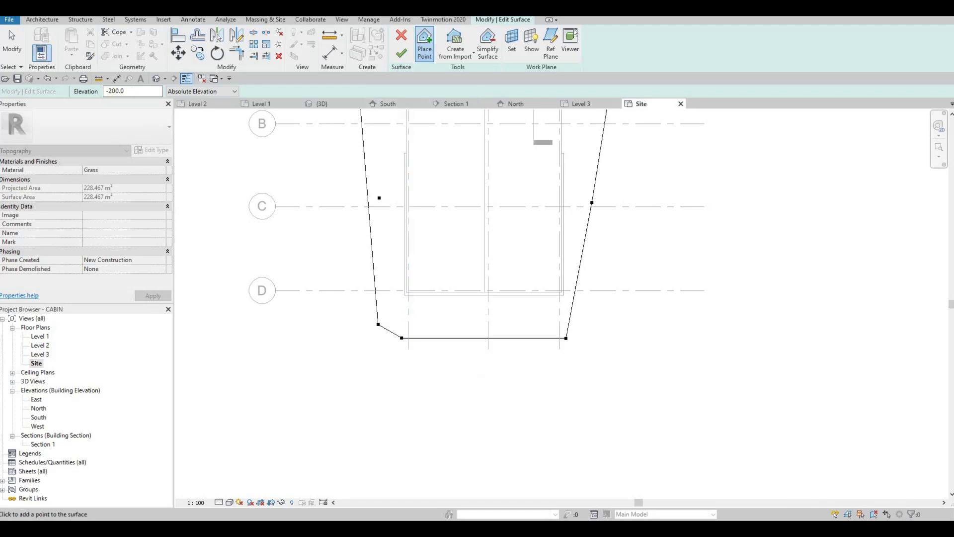
Step: Set the point elevation to -500 and place surface points around the south end, from the southwest corner to the southeast corner
left_click(128, 91)
type("-")
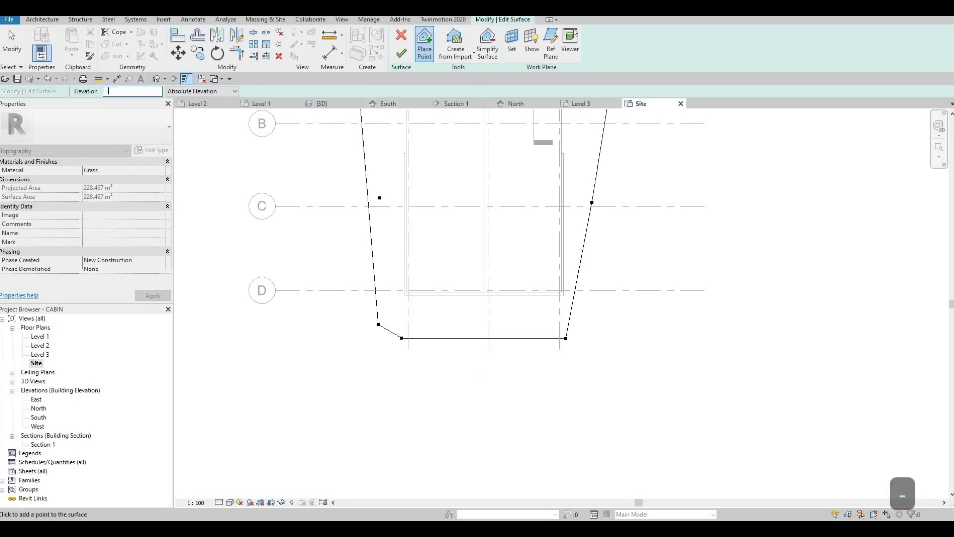
type("500")
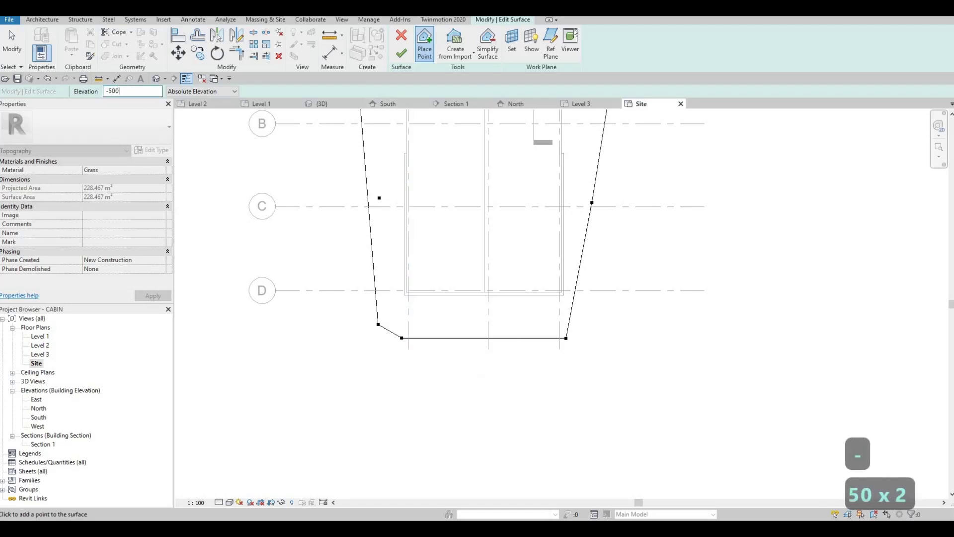
left_click(389, 366)
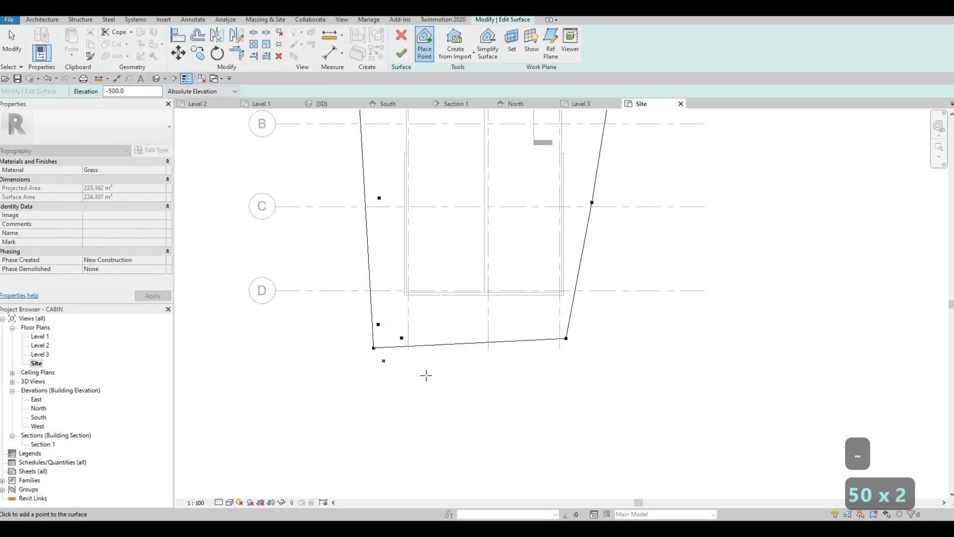
left_click(428, 378)
left_click(513, 377)
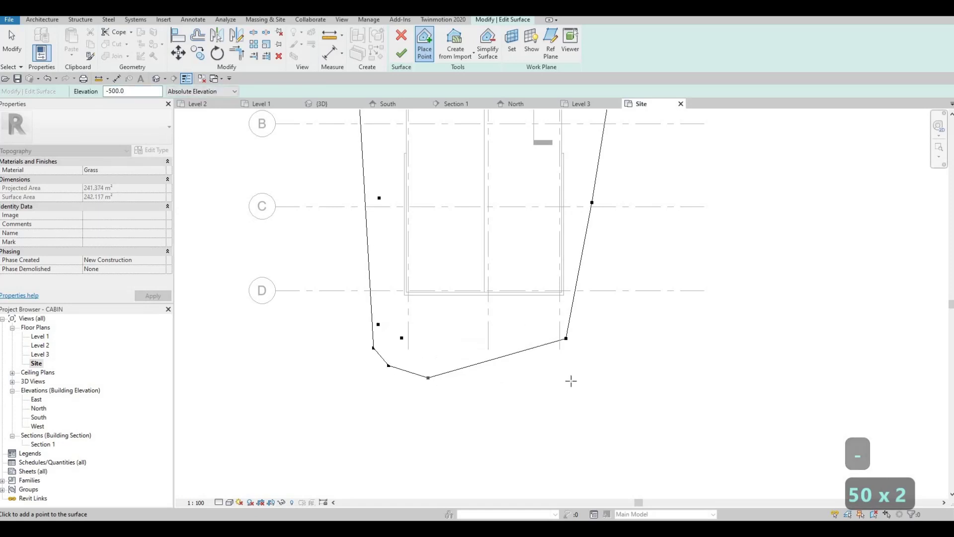
left_click(592, 322)
Step: Continue the -500 surface points along the east side near grids C and B and on the west side between grids C and D
middle_click_drag(601, 263, 588, 324)
left_click(592, 293)
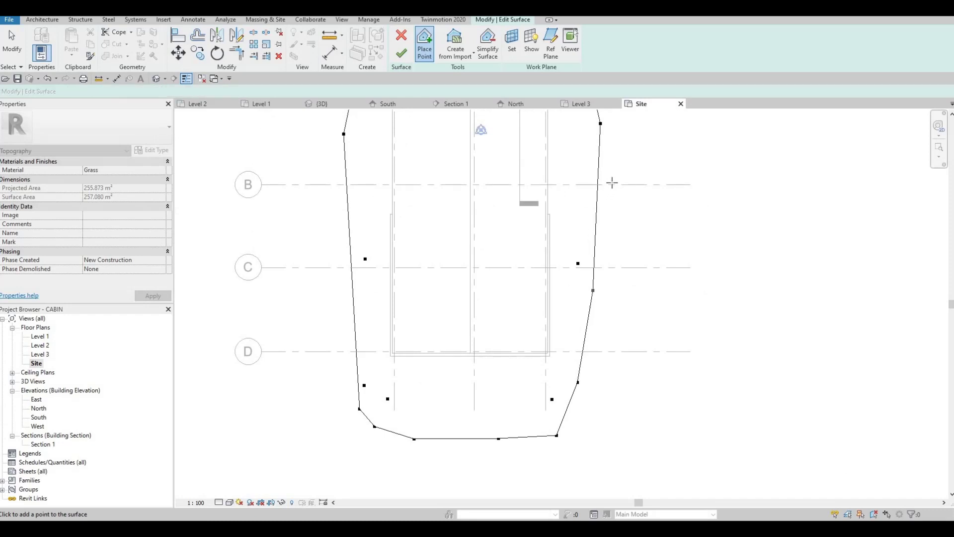
left_click(613, 184)
left_click(464, 326)
middle_click_drag(350, 306, 374, 266)
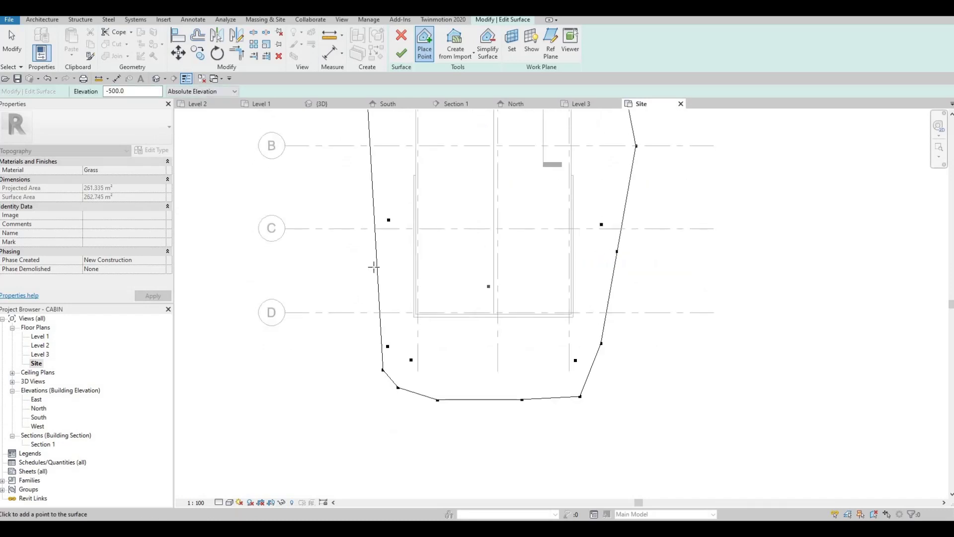
left_click(350, 293)
Step: Set the point elevation to -800 and place an outer row of surface points around the building's south end
middle_click_drag(352, 159, 332, 243)
middle_click_drag(359, 140, 358, 266)
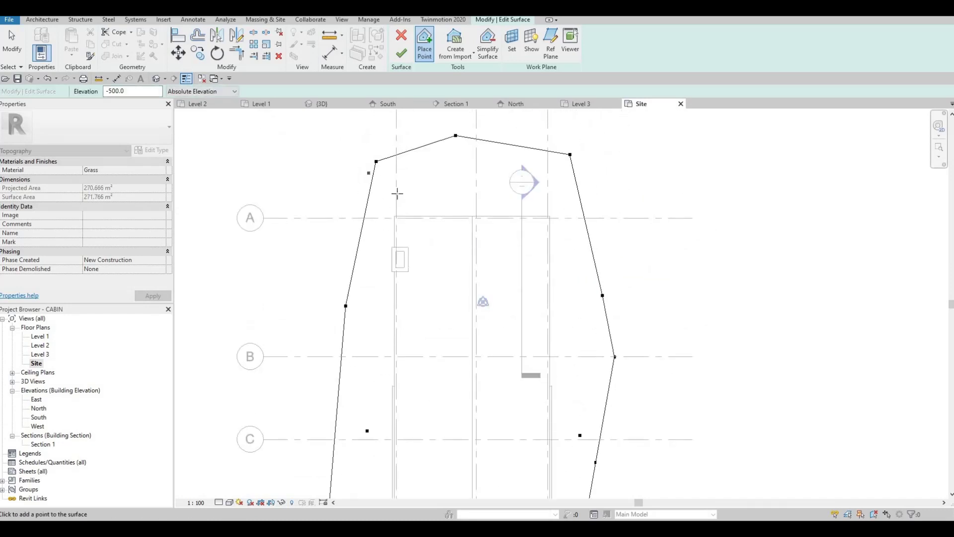
middle_click_drag(397, 194, 387, 242)
middle_click_drag(498, 481, 497, 273)
scroll(440, 340, "down", 1)
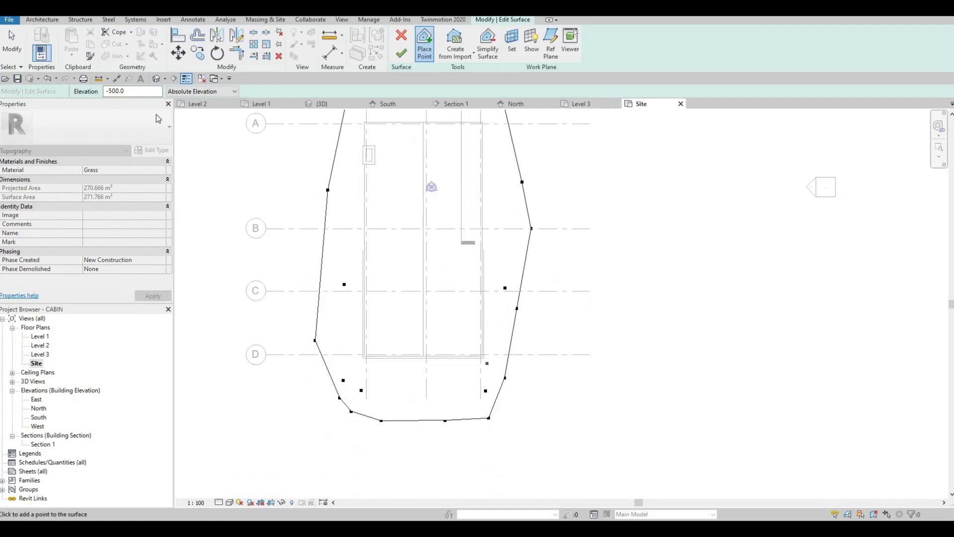
left_click(143, 91)
key("ctrl+a")
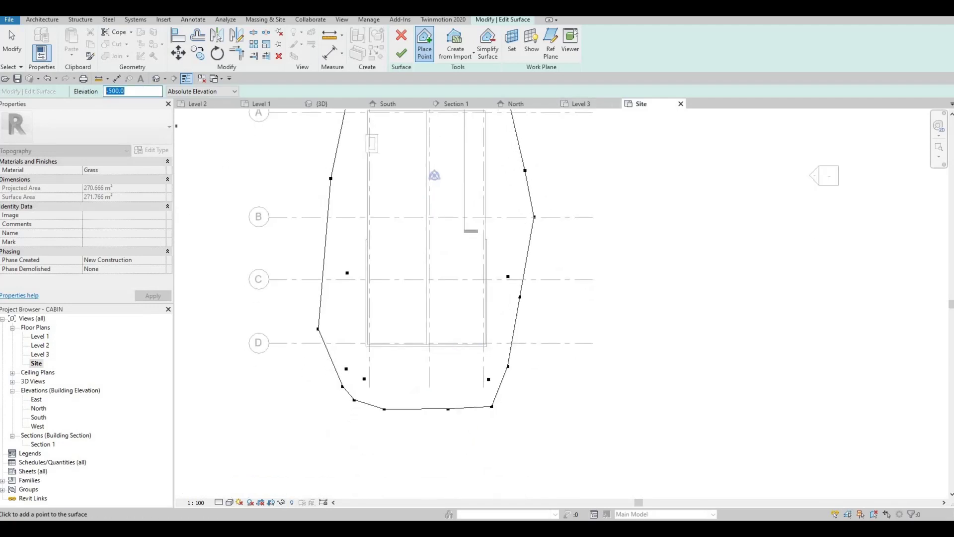
type("-800")
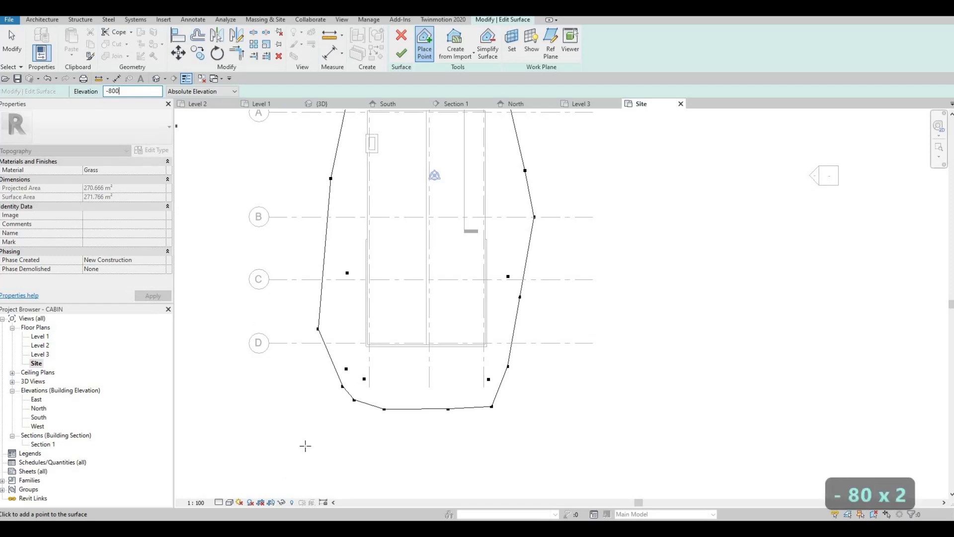
left_click(352, 432)
left_click(434, 451)
left_click(476, 441)
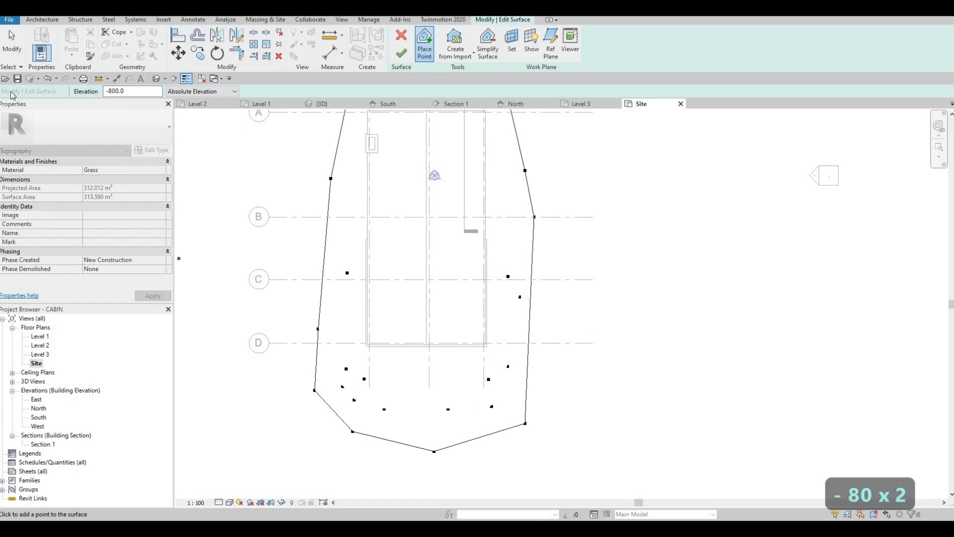
Step: Set the point elevation to -1500 and place a further row of surface points outside the -800 row on the south side
left_click(132, 91)
type("-15")
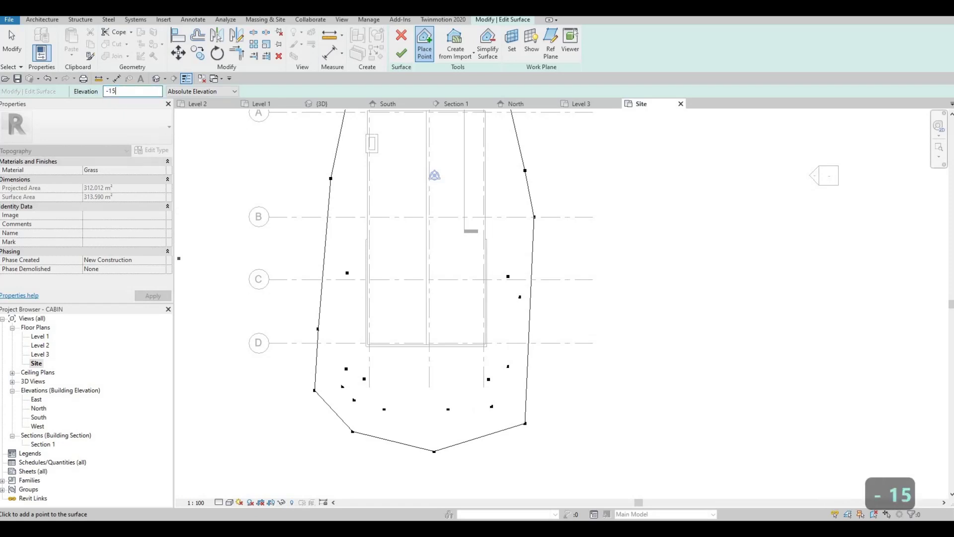
type("00")
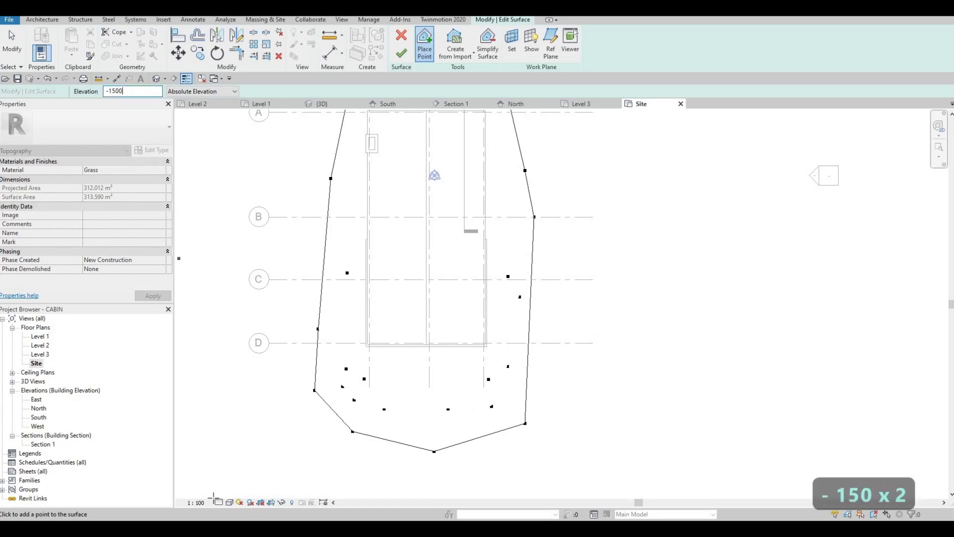
left_click(350, 455)
left_click(470, 474)
left_click(533, 459)
left_click(550, 433)
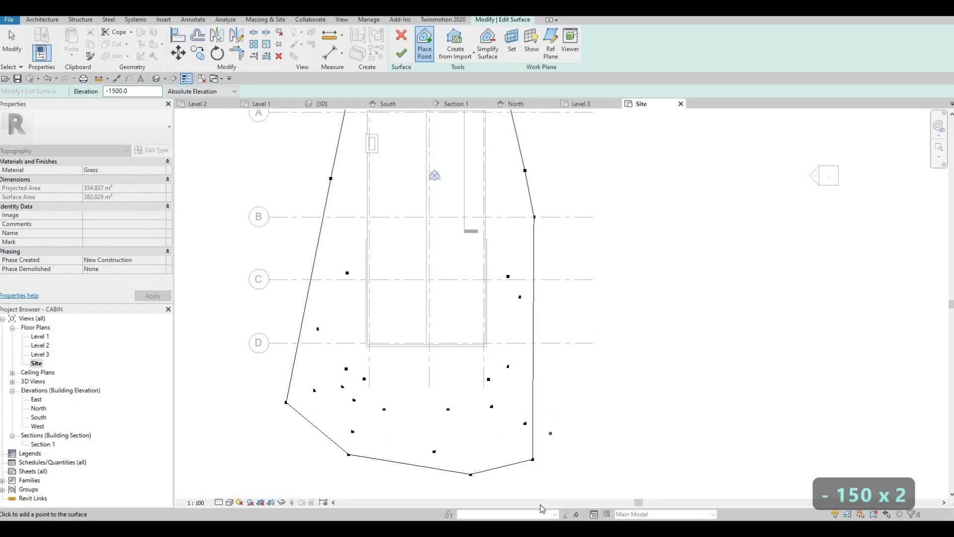
left_click(559, 412)
middle_click_drag(577, 480, 562, 393)
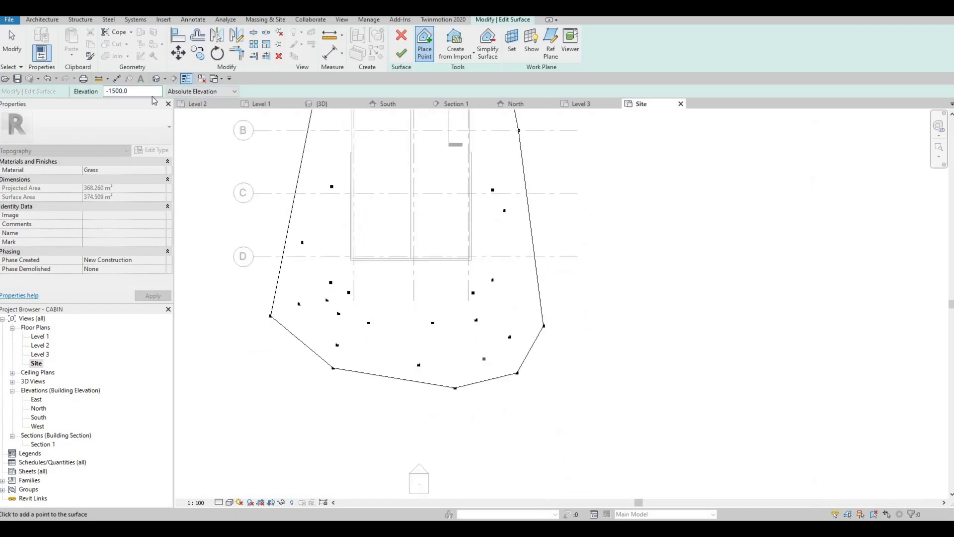
Step: Set the point elevation to -1800 and place surface points outside the southwest edge of the toposurface
double_click(117, 92)
type("-")
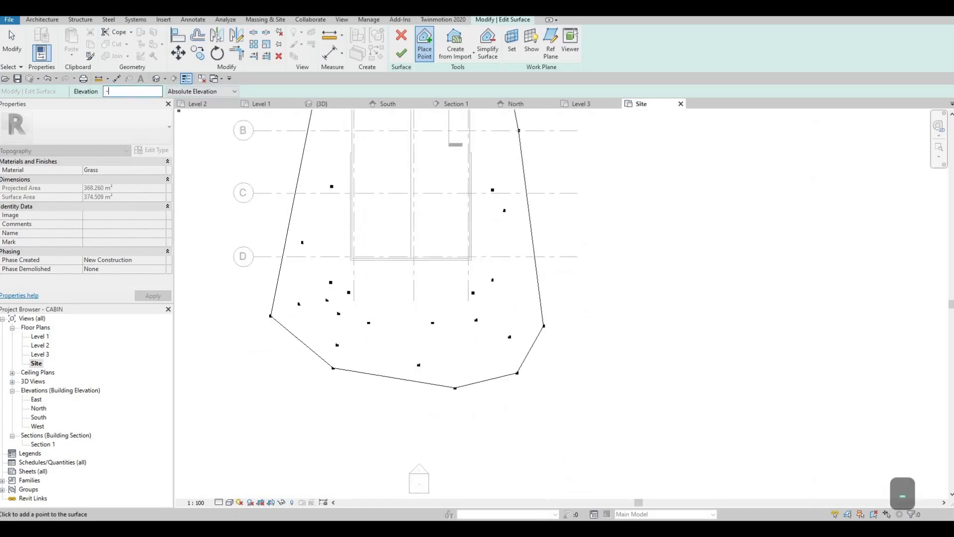
type("1800")
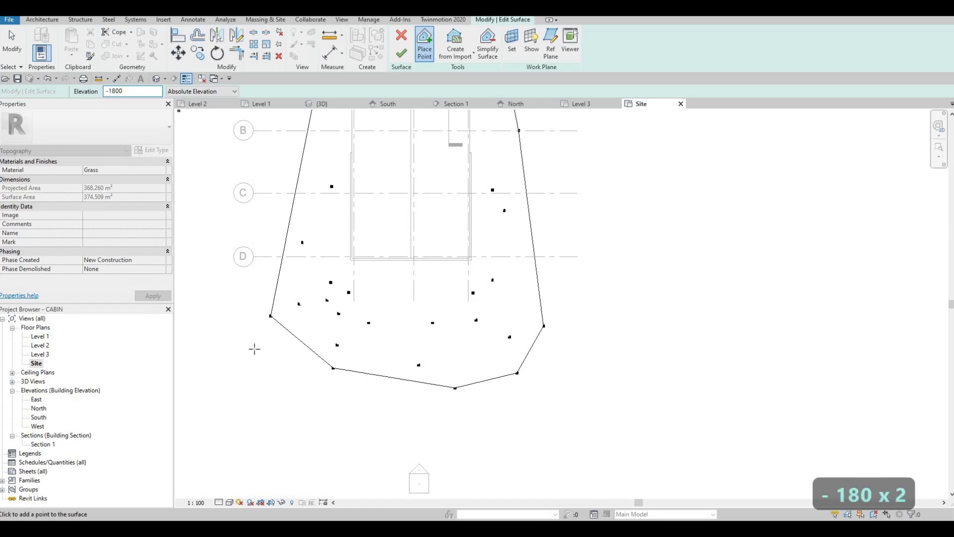
left_click(315, 395)
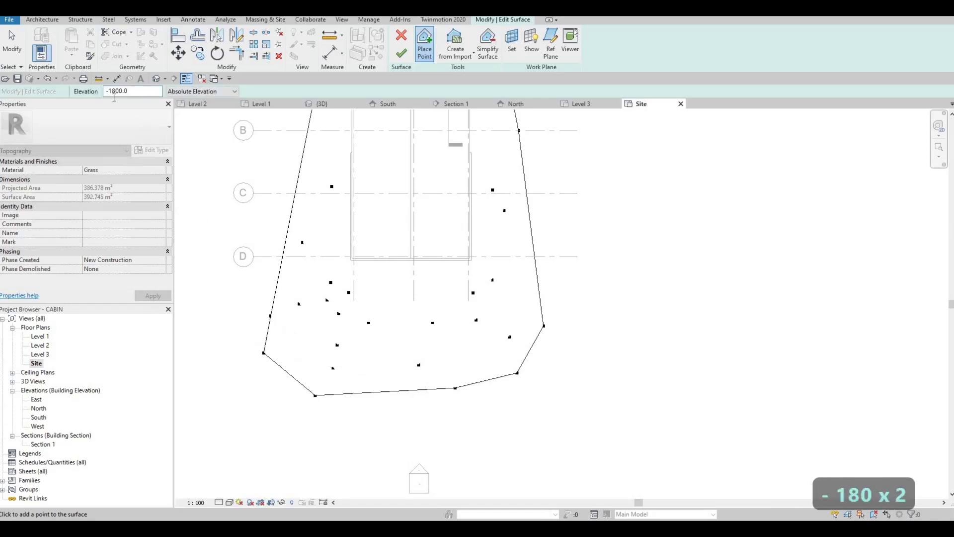
Step: Set the point elevation to -2000, place surface points beyond the southeast and south edges, and finish the surface edit
double_click(117, 91)
type("-2")
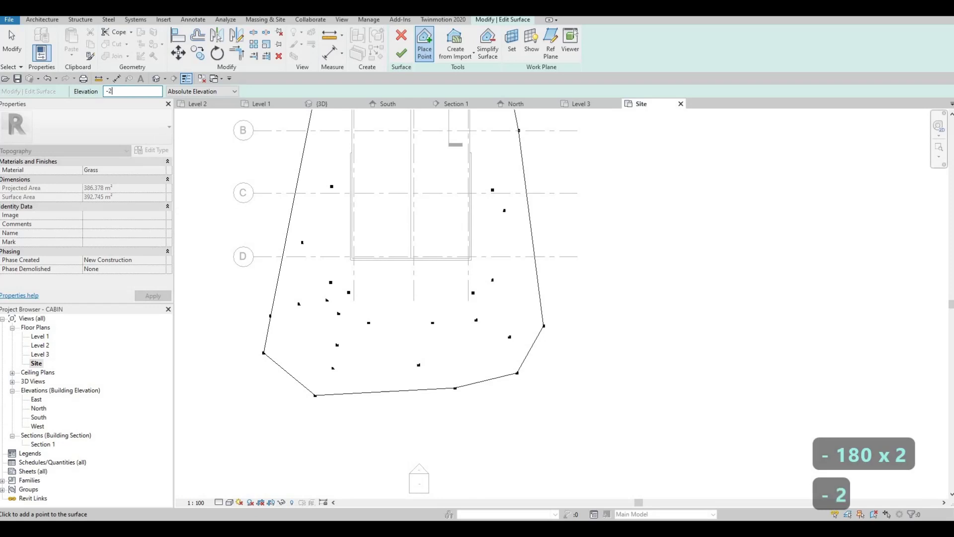
type("000")
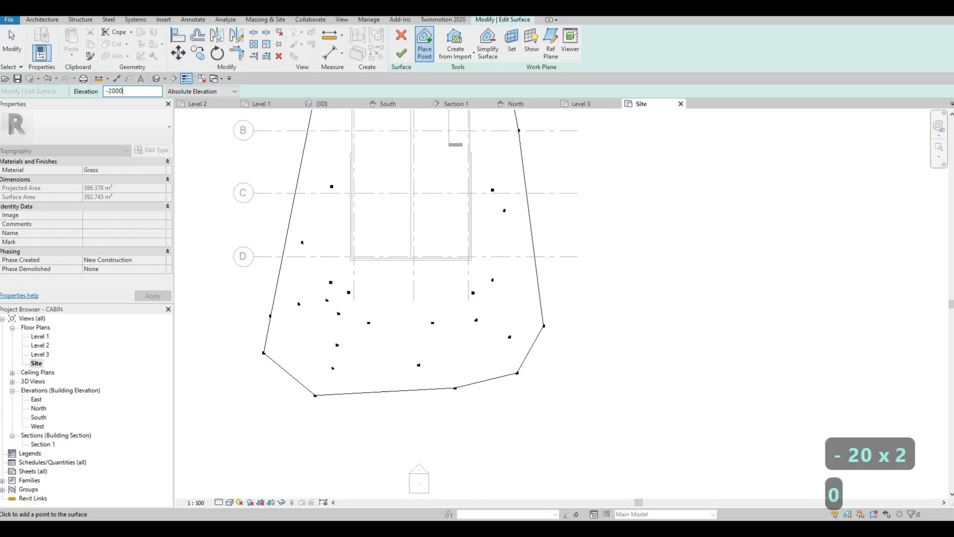
key("Return")
left_click(504, 420)
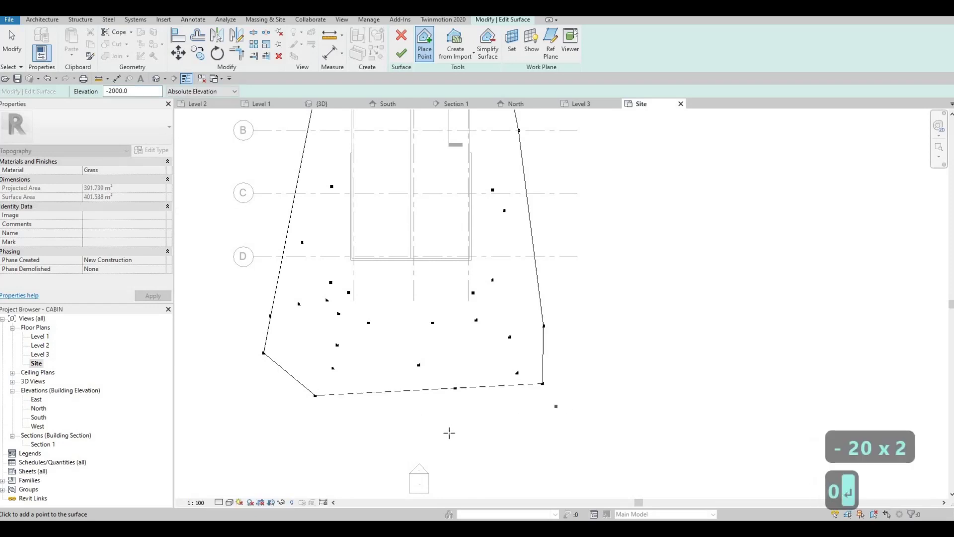
left_click(439, 436)
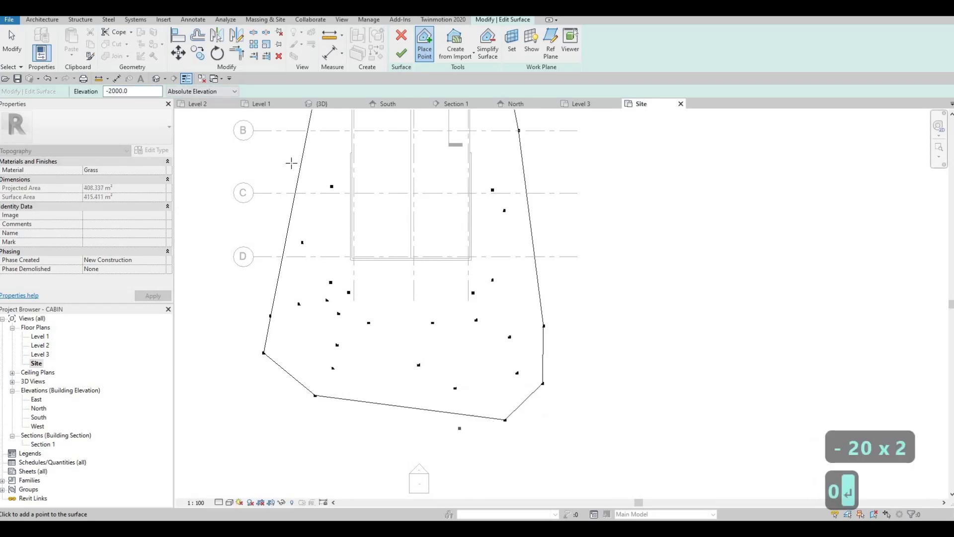
left_click(395, 61)
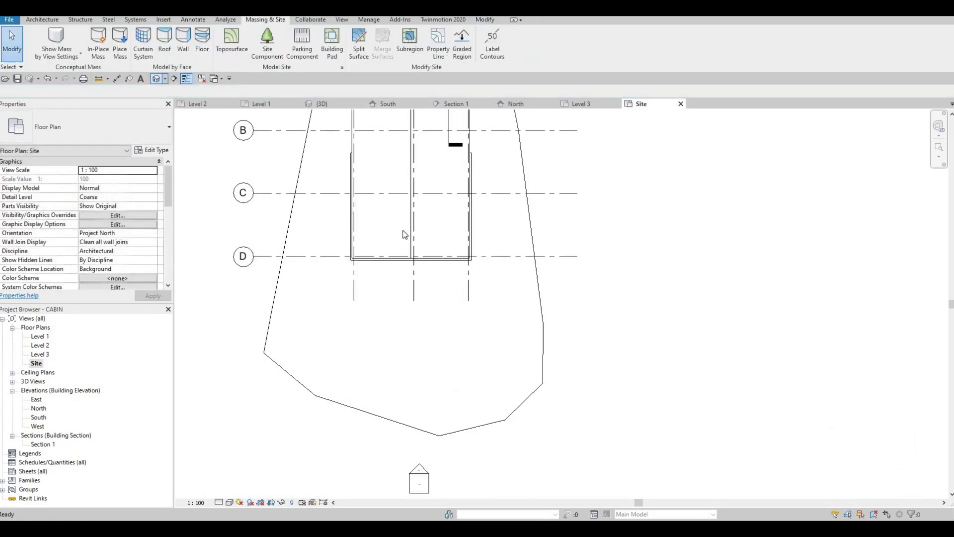
Step: In the 3D view, set the base offset of the two timber columns under the front overhang to -500
middle_click_drag(497, 366, 430, 363, "shift")
middle_click_drag(451, 398, 437, 338, "shift")
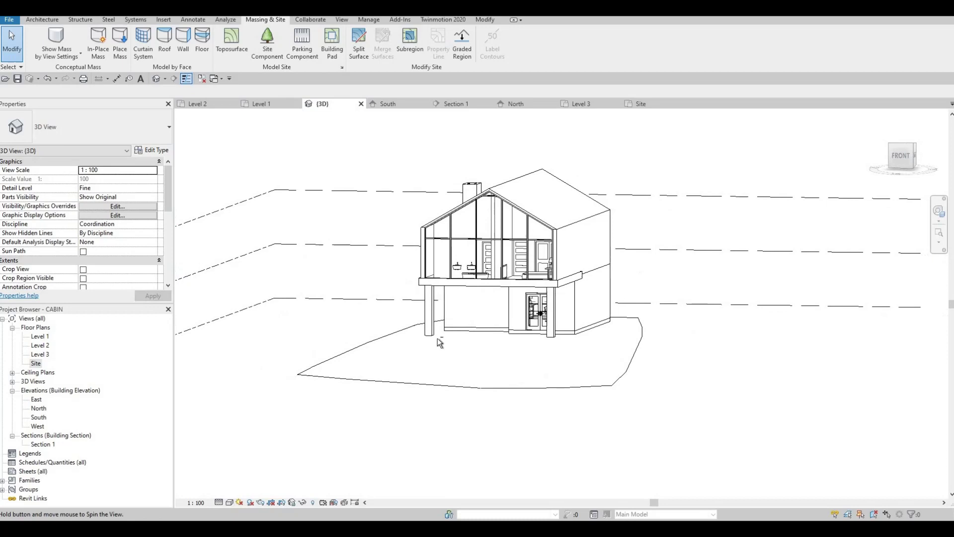
left_click(429, 311)
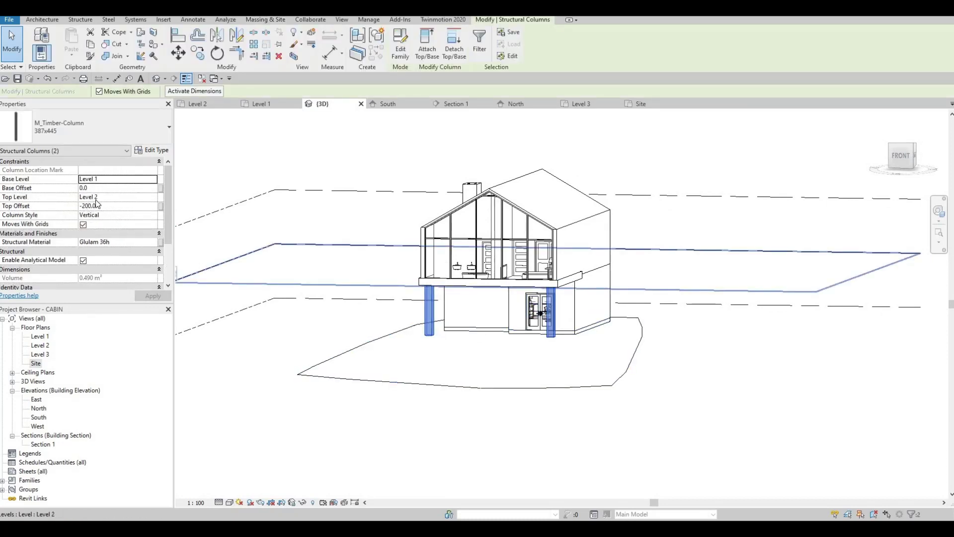
left_click(107, 188)
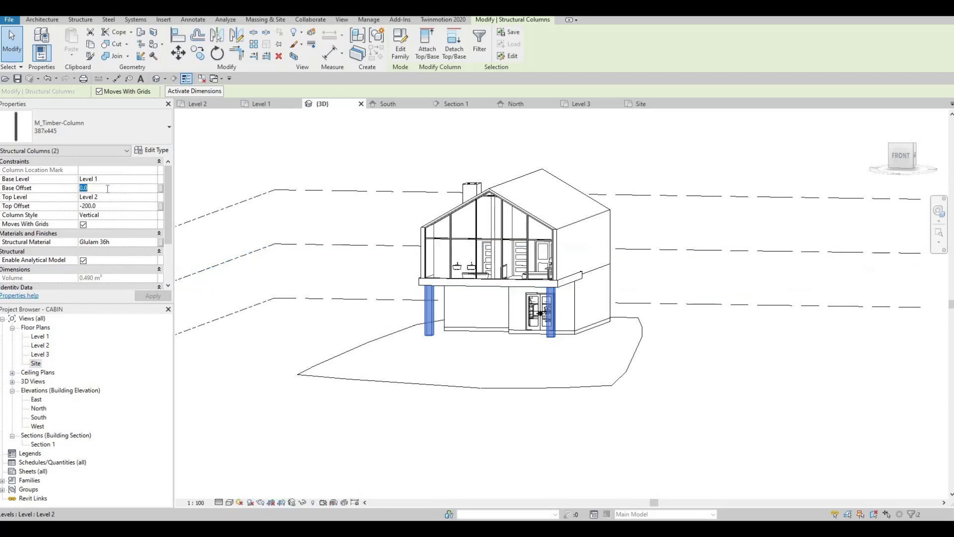
type("-")
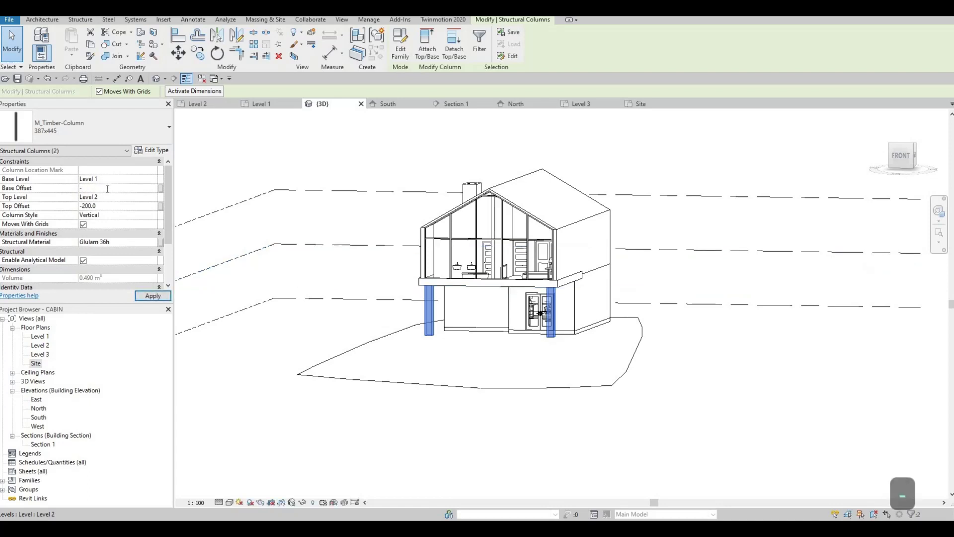
type("500")
left_click(147, 299)
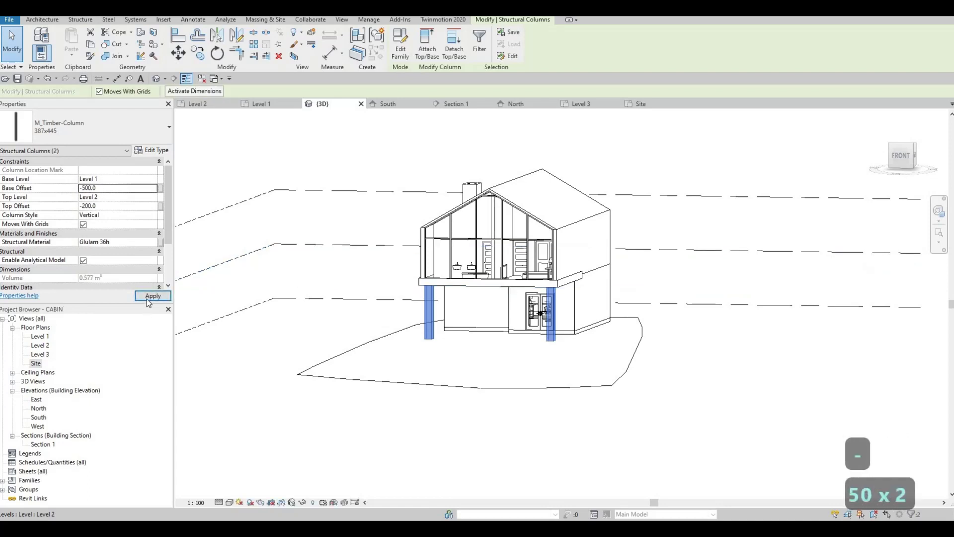
key("Escape")
key("Escape")
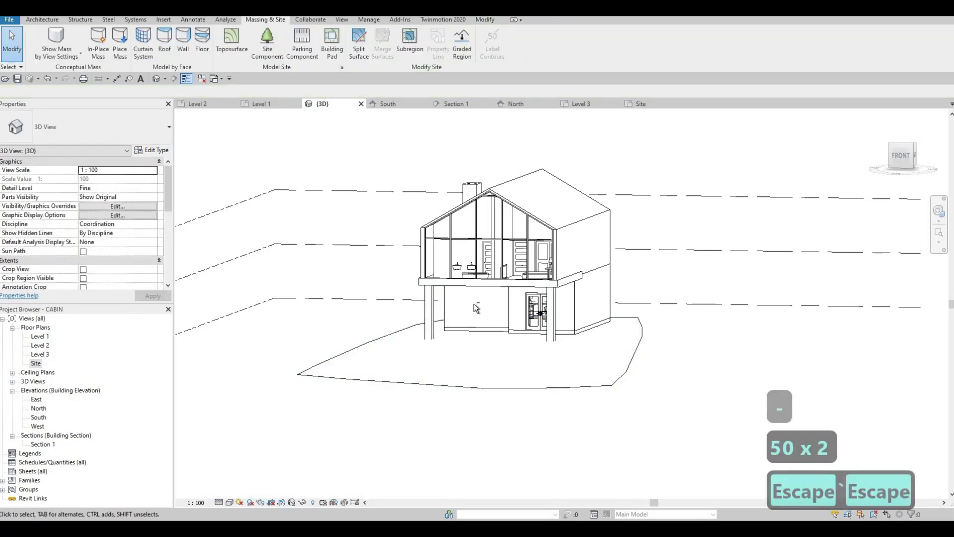
Step: Examine the cabin, its extended columns and the sloping toposurface from several angles in the 3D view
middle_click_drag(427, 379, 478, 332, "shift")
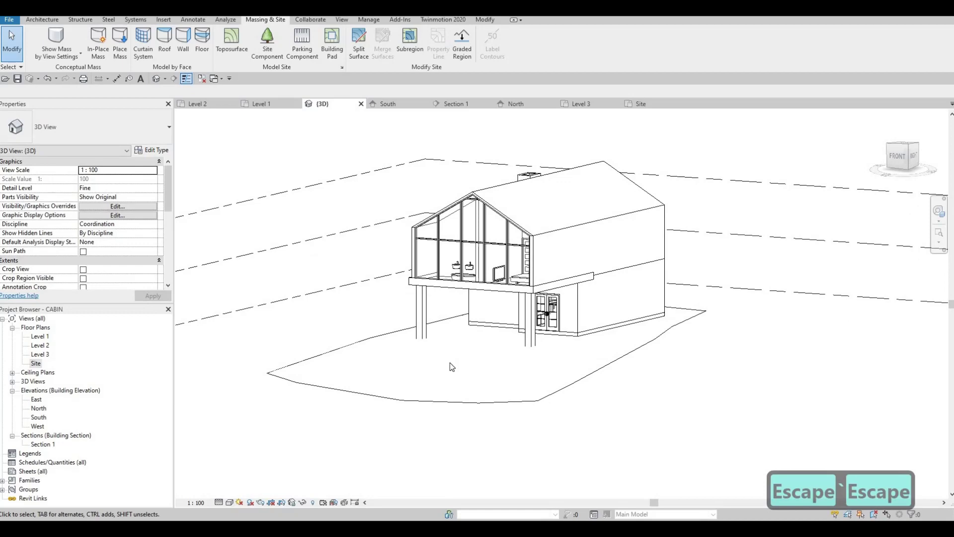
middle_click_drag(452, 367, 502, 442, "shift")
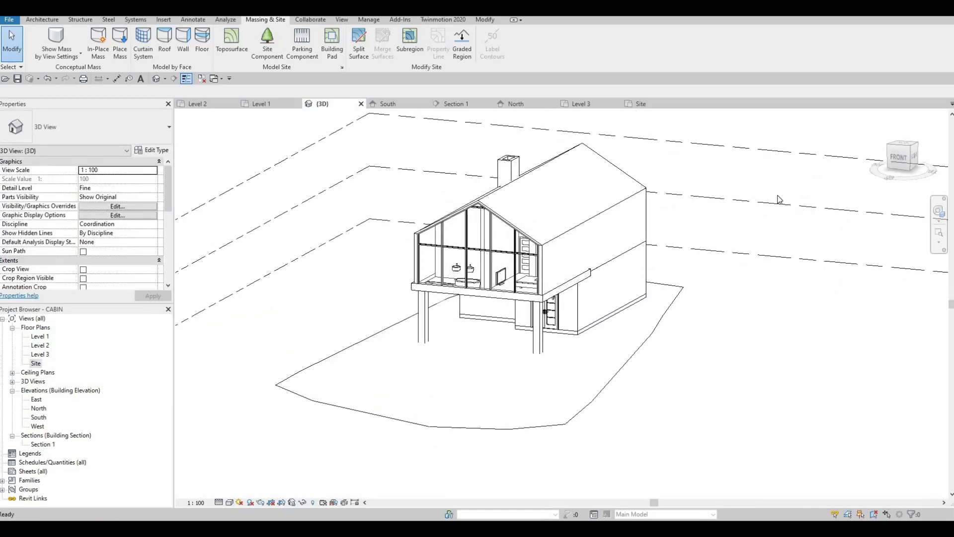
middle_click_drag(778, 199, 656, 293, "shift")
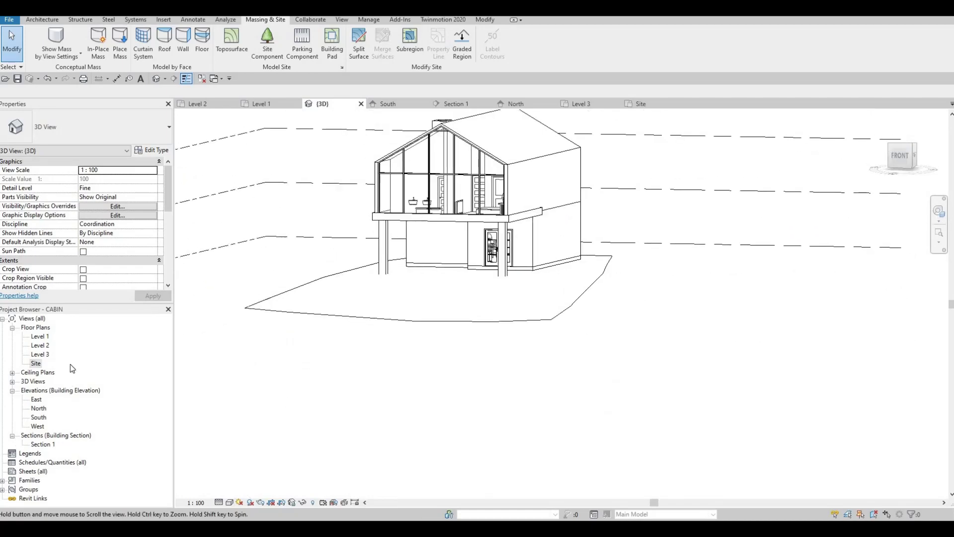
middle_click_drag(70, 364, 62, 367)
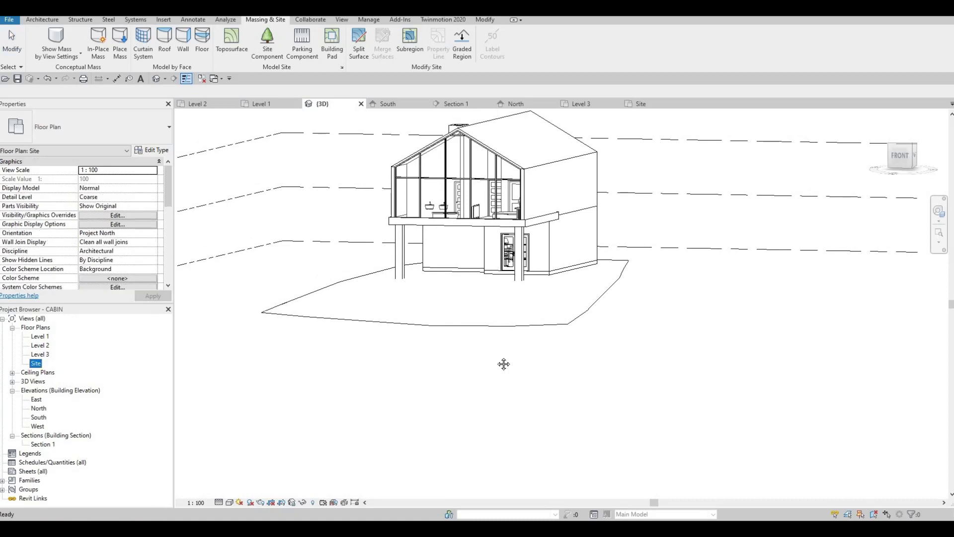
middle_click_drag(501, 422, 676, 266, "shift")
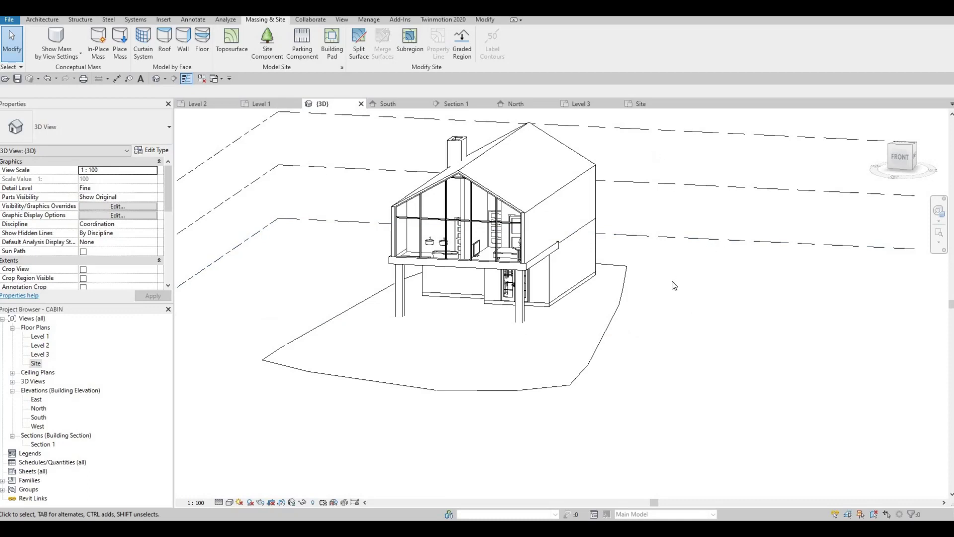
middle_click_drag(674, 283, 651, 271, "shift")
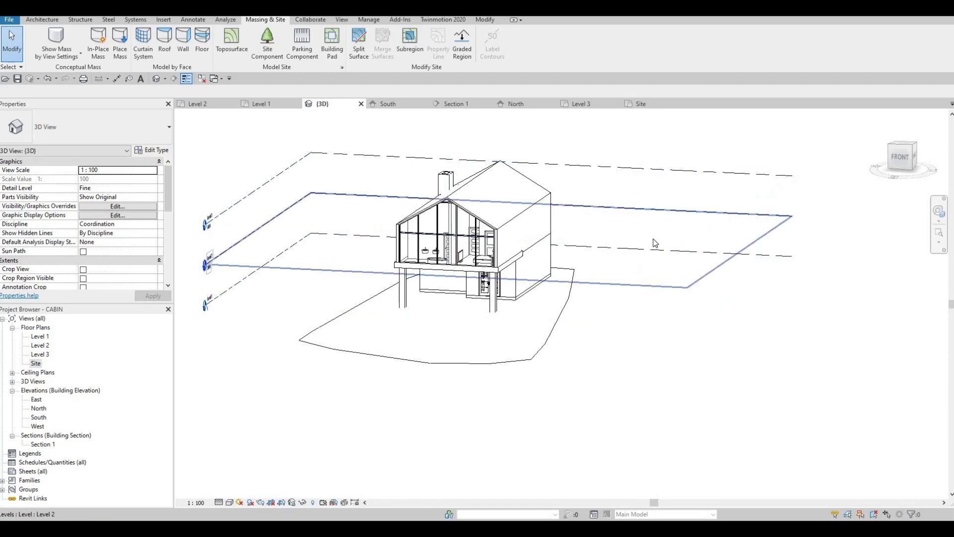
middle_click_drag(653, 239, 588, 367, "shift")
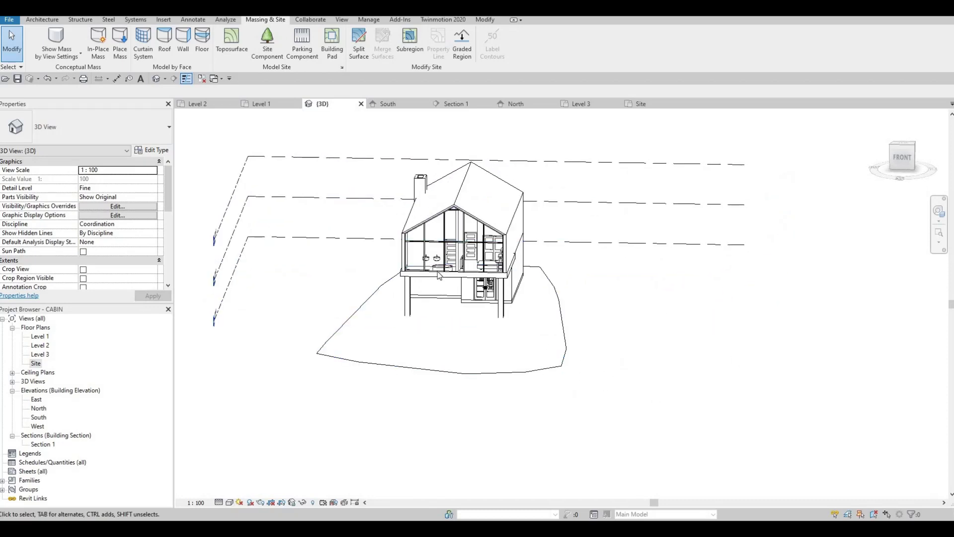
middle_click_drag(258, 172, 266, 133)
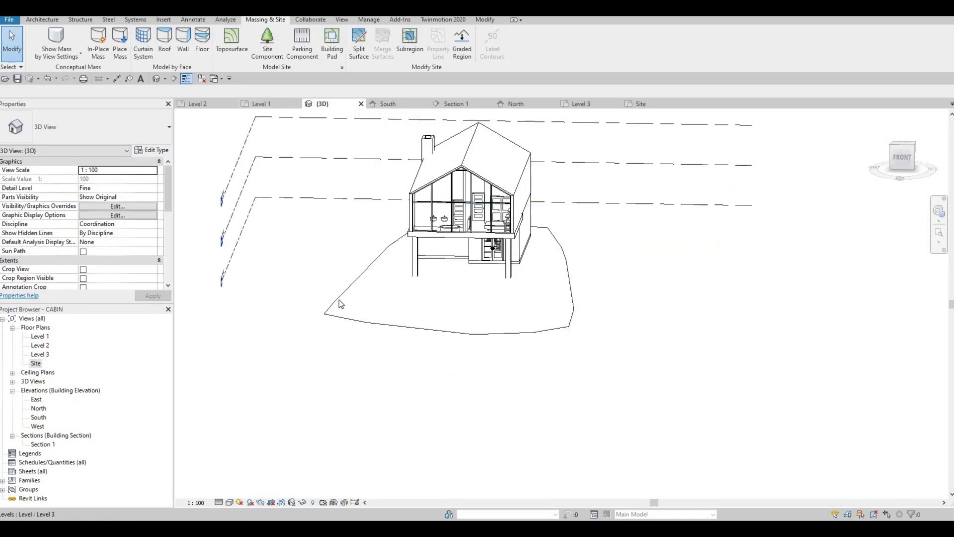
Step: Reopen the grass toposurface for surface editing and switch to the Site floor plan
left_click(349, 321)
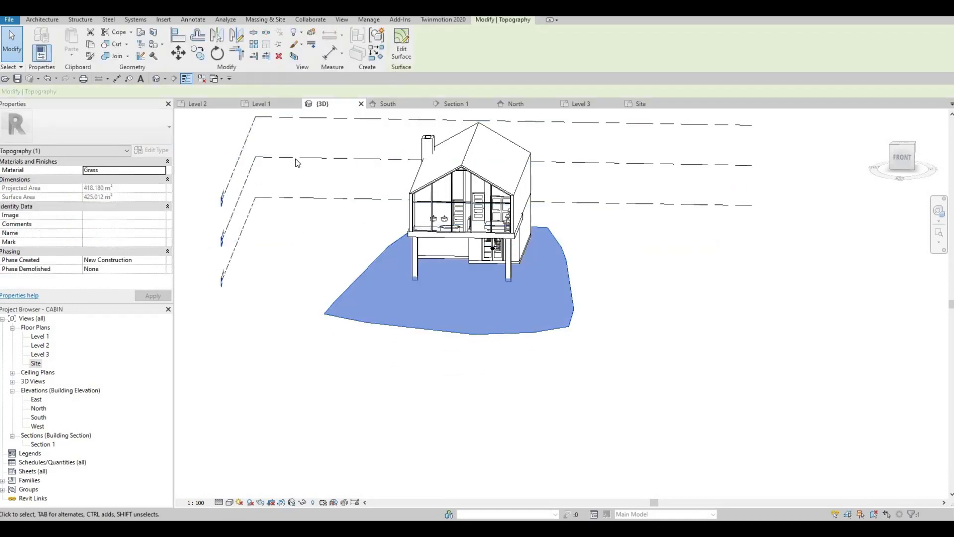
left_click(401, 49)
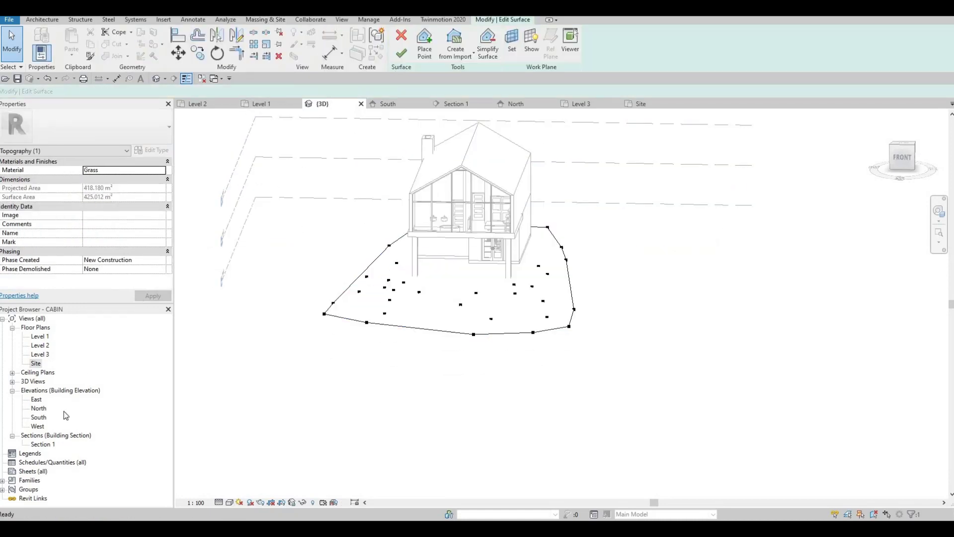
double_click(36, 365)
scroll(436, 178, "down", 2)
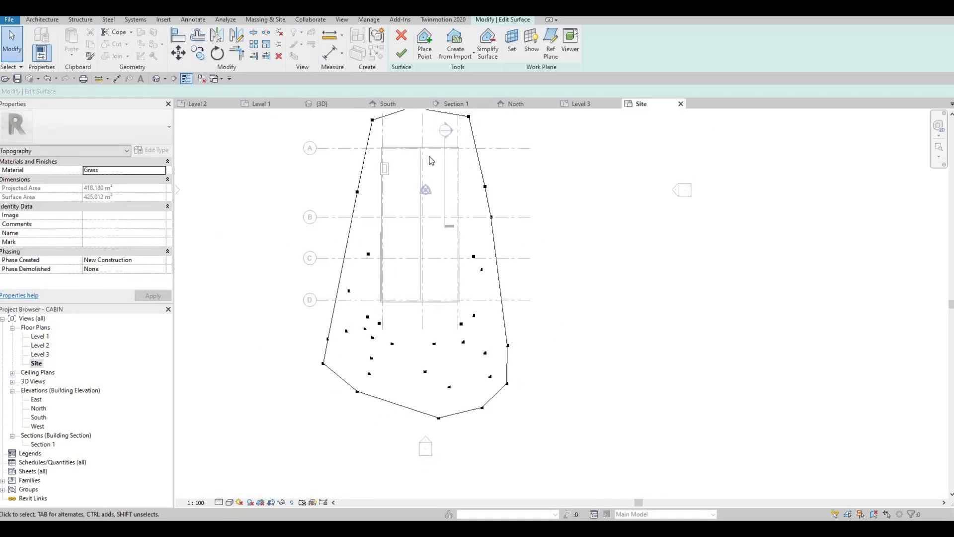
Step: Set the point elevation to -2500 and place surface points beyond the southeast edge of the toposurface
left_click(425, 50)
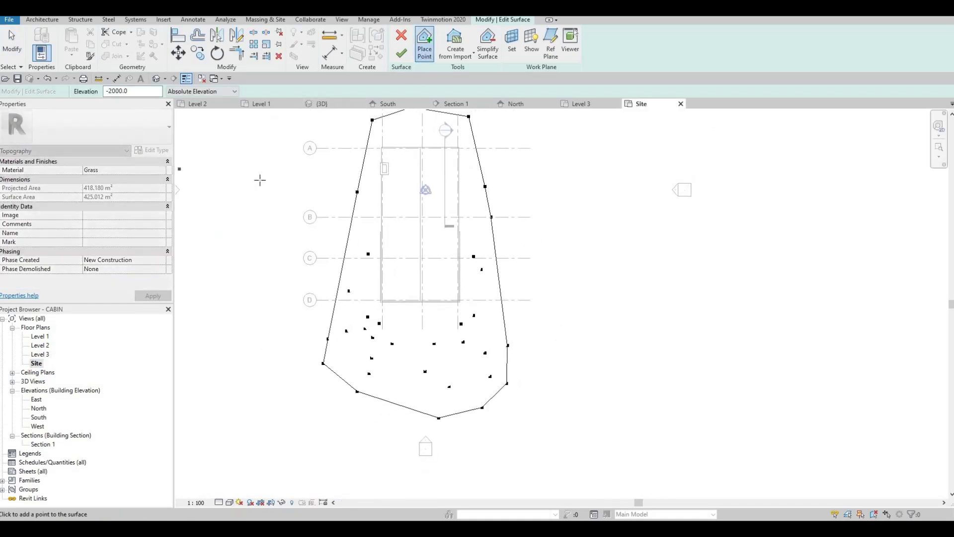
left_click_drag(144, 91, 50, 96)
type("-")
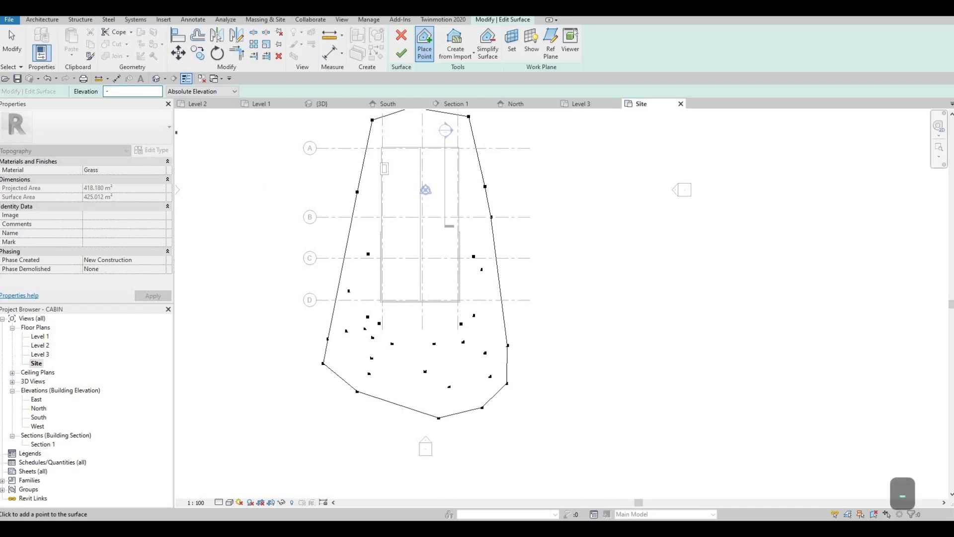
type("2500")
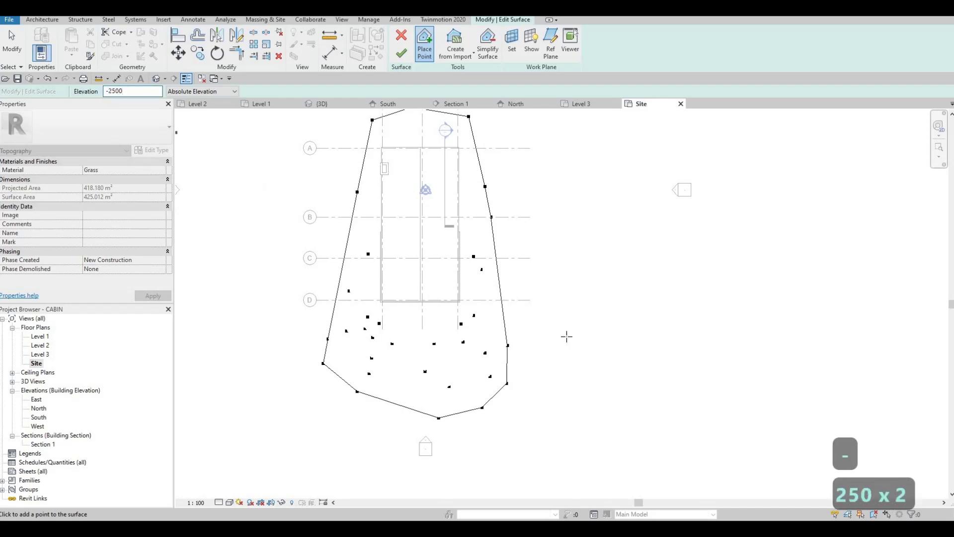
left_click(558, 382)
left_click(561, 409)
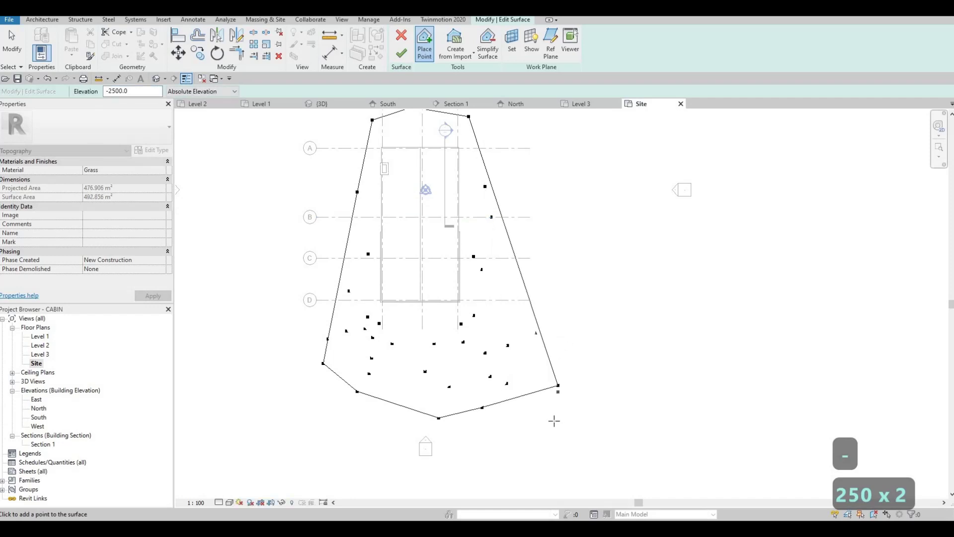
left_click(551, 418)
Step: Set the point elevation to -3000 and place widely spaced outer points around the southeast, south and southwest of the site
left_click_drag(143, 94, 26, 96)
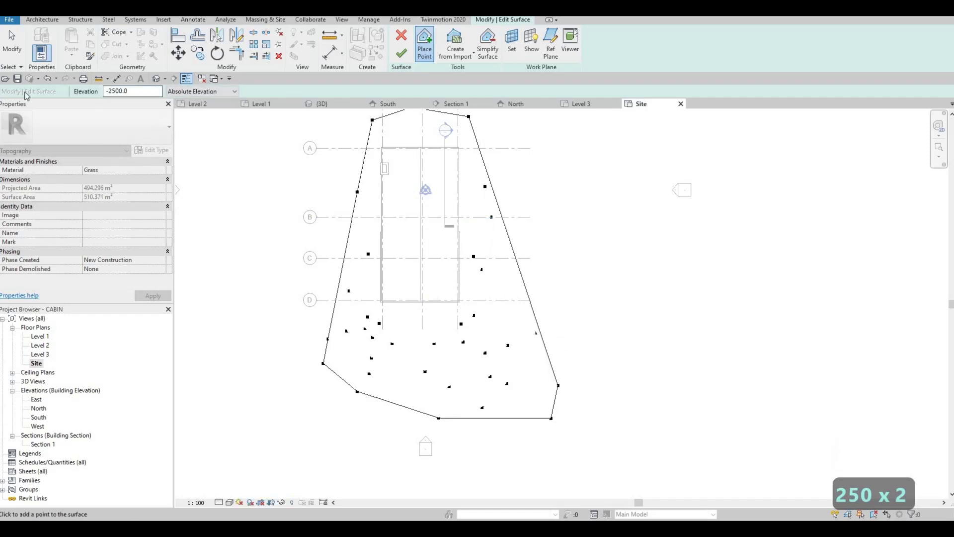
type("-3")
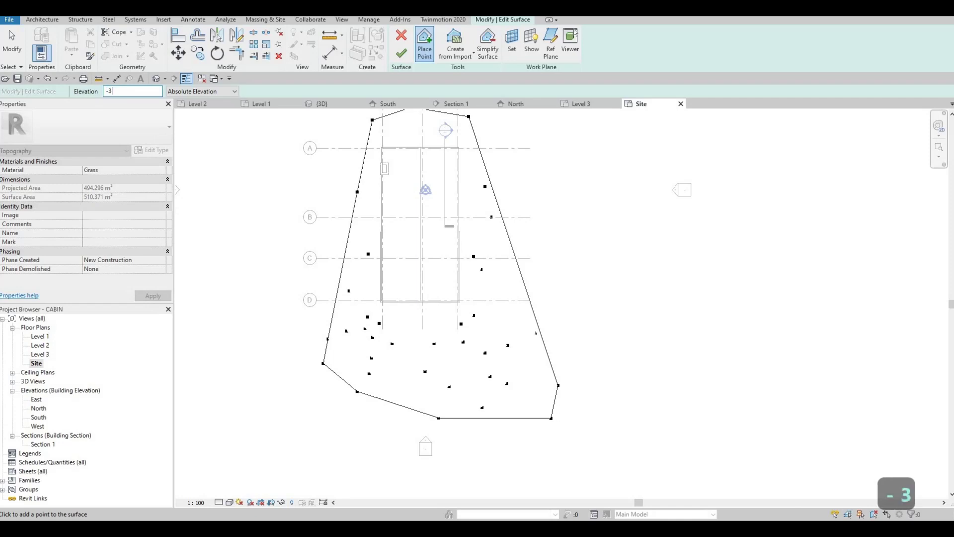
type("000")
key("Return")
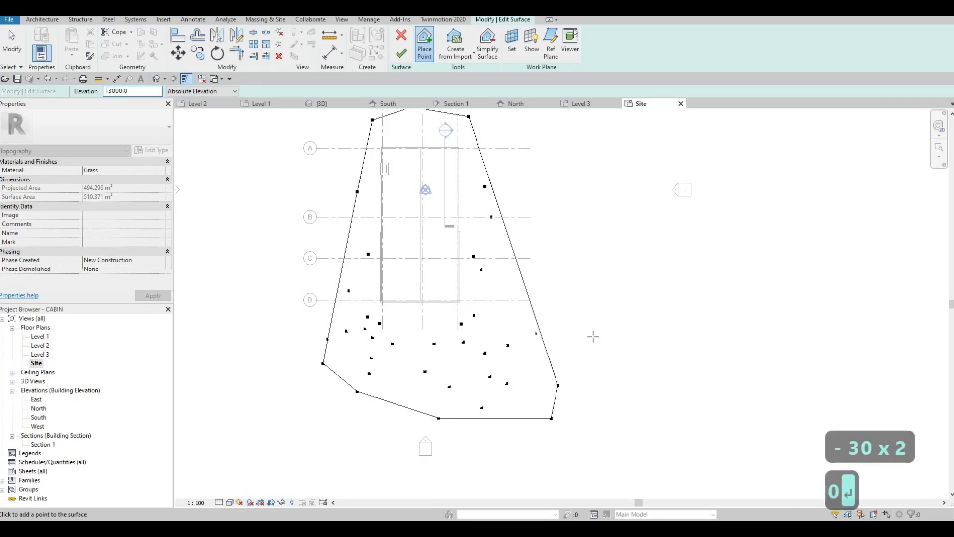
left_click(602, 350)
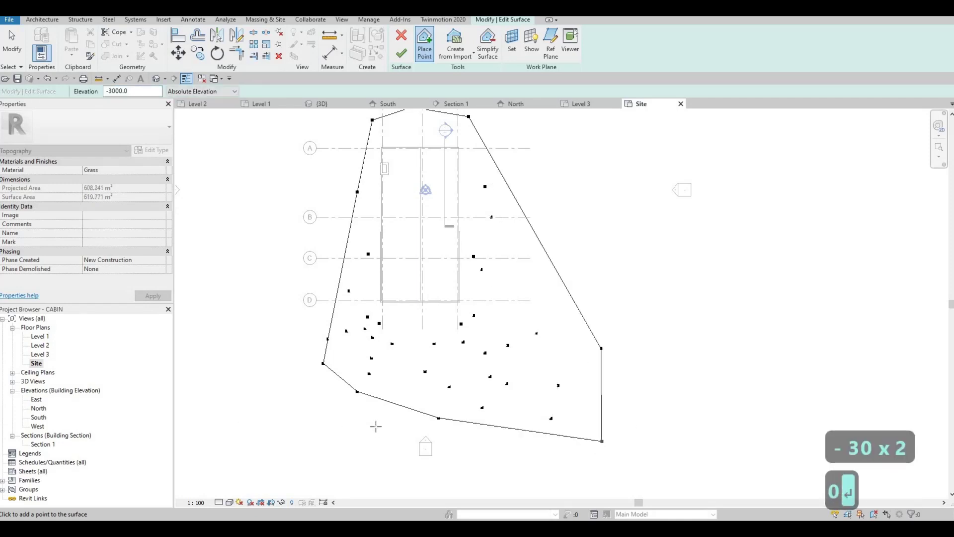
left_click(283, 408)
left_click(251, 444)
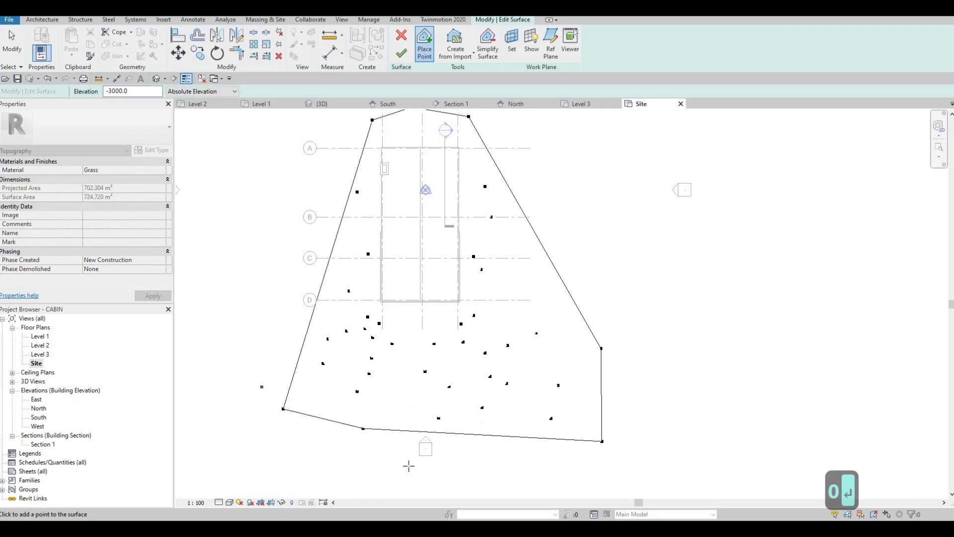
left_click(657, 445)
left_click(691, 420)
left_click(266, 141)
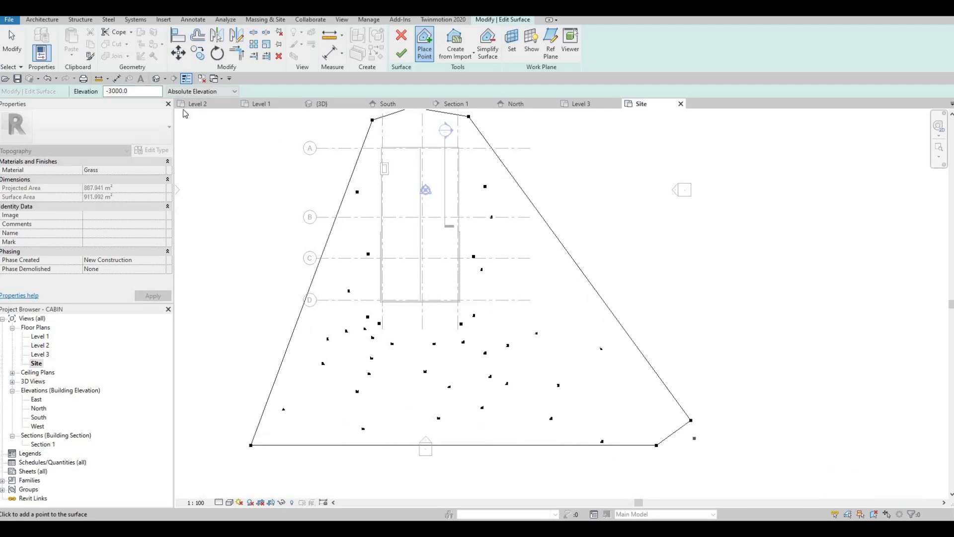
Step: Set the point elevation to 1000 and place surface points east of the cabin
double_click(145, 89)
type("1000")
key("Return")
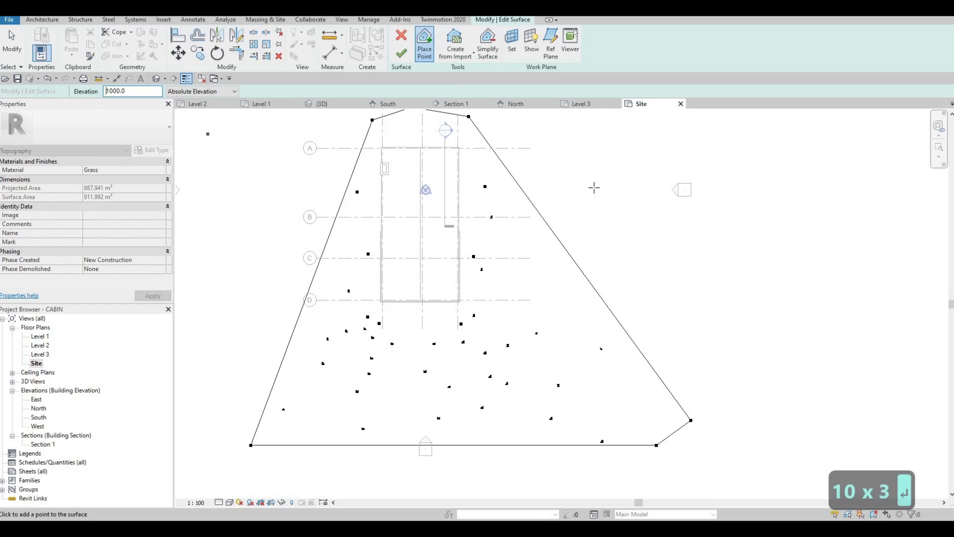
left_click(550, 258)
left_click(580, 288)
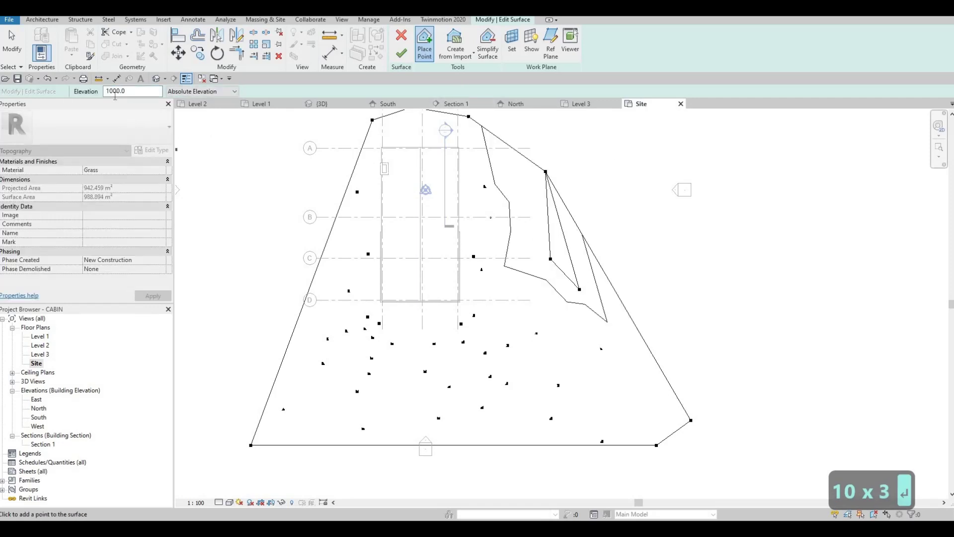
Step: Set the point elevation to 2000 and place surface points farther out to the northeast and east of the cabin
double_click(114, 96)
type("2000")
left_click(619, 138)
left_click(682, 160)
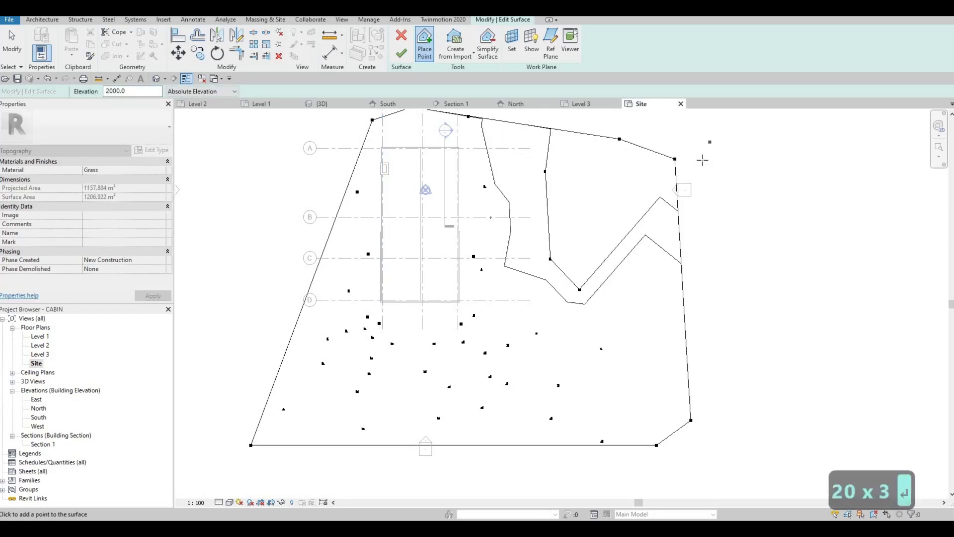
middle_click_drag(764, 163, 748, 217)
left_click(749, 217)
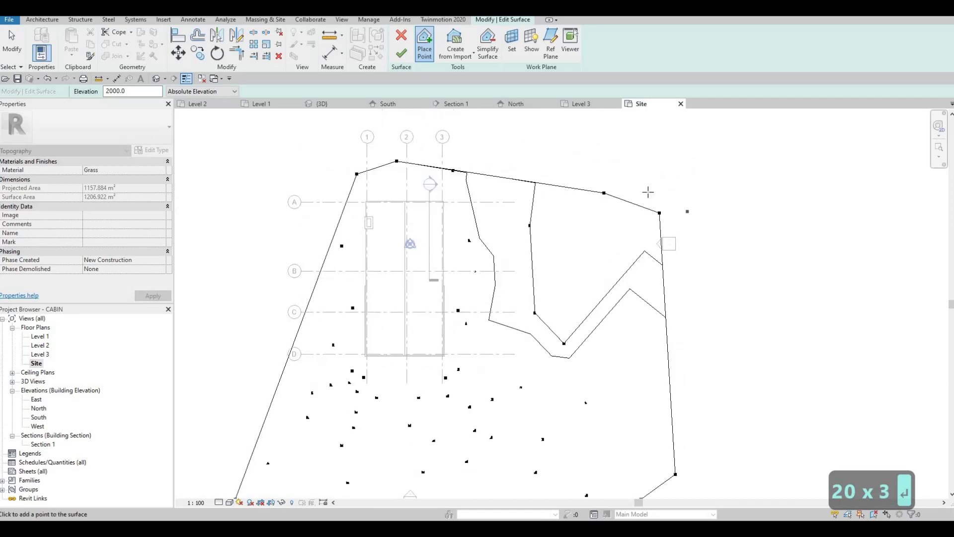
Step: Set the point elevation to 3000 and place an outer surface point northeast of the cabin, beyond the northern edge
double_click(146, 93)
type("3000")
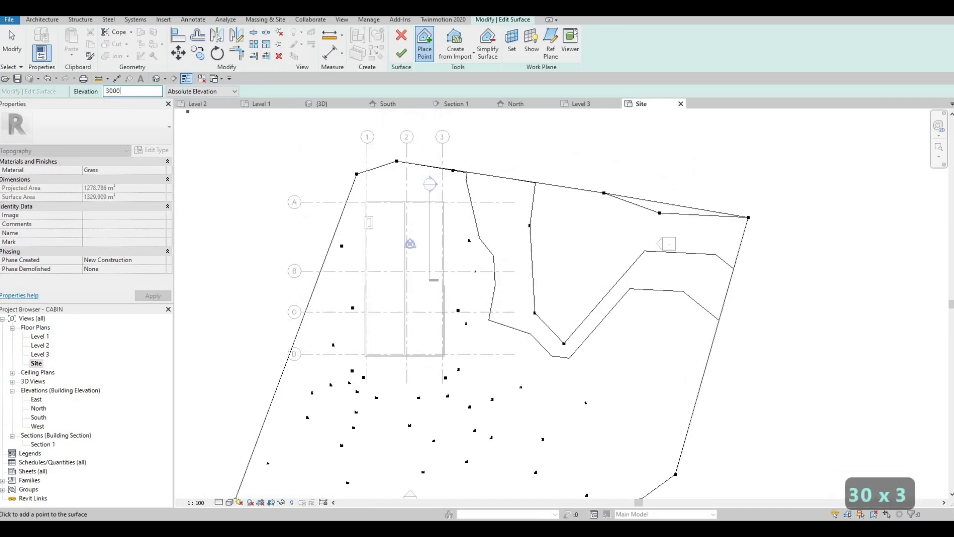
key("Return")
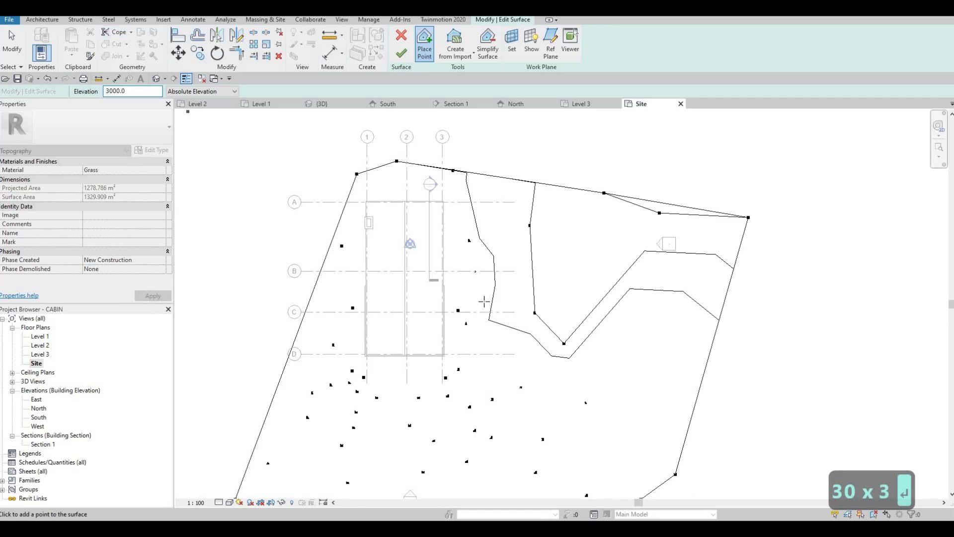
middle_click_drag(538, 213, 560, 328)
left_click(565, 200)
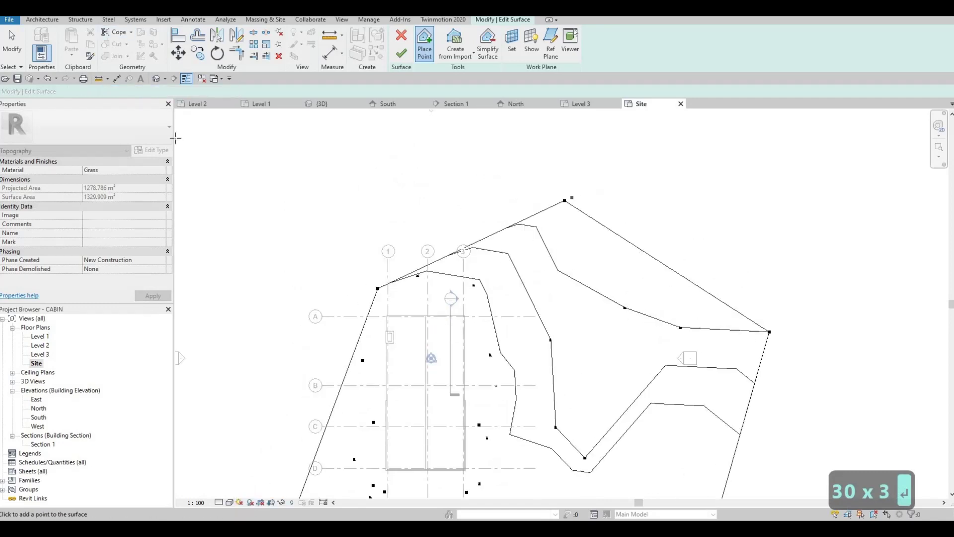
Step: Set the point elevation to 1500 and place surface points north and northwest of the cabin
left_click_drag(130, 92, 103, 92)
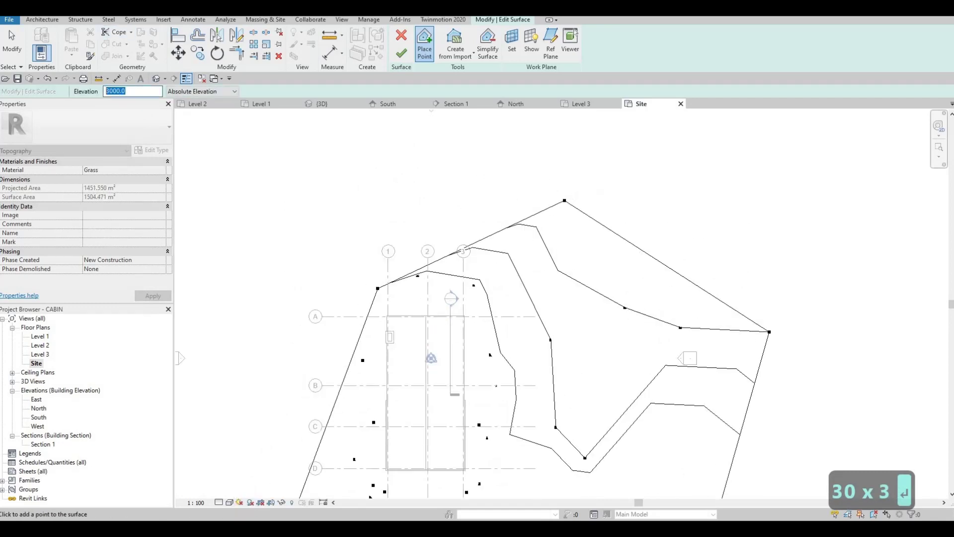
type("1500")
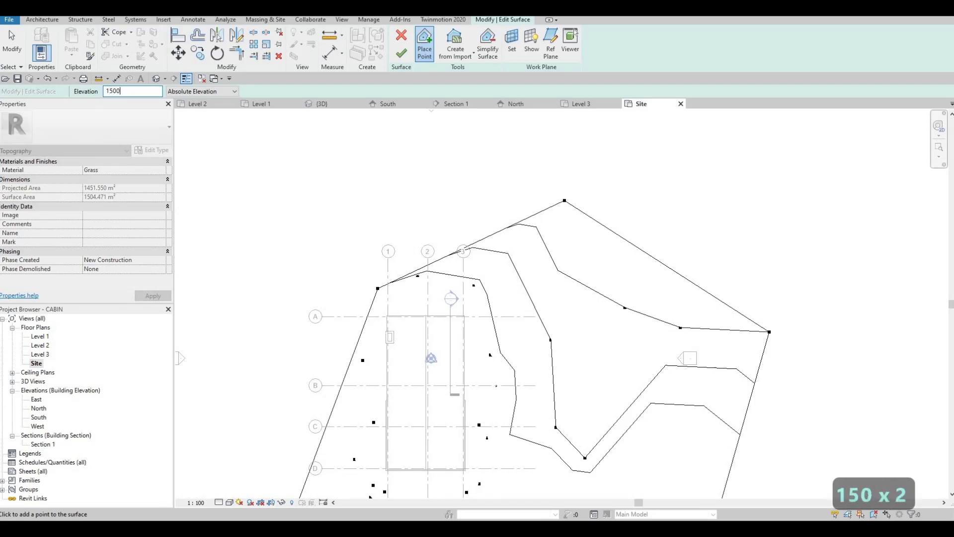
key("Return")
left_click(370, 171)
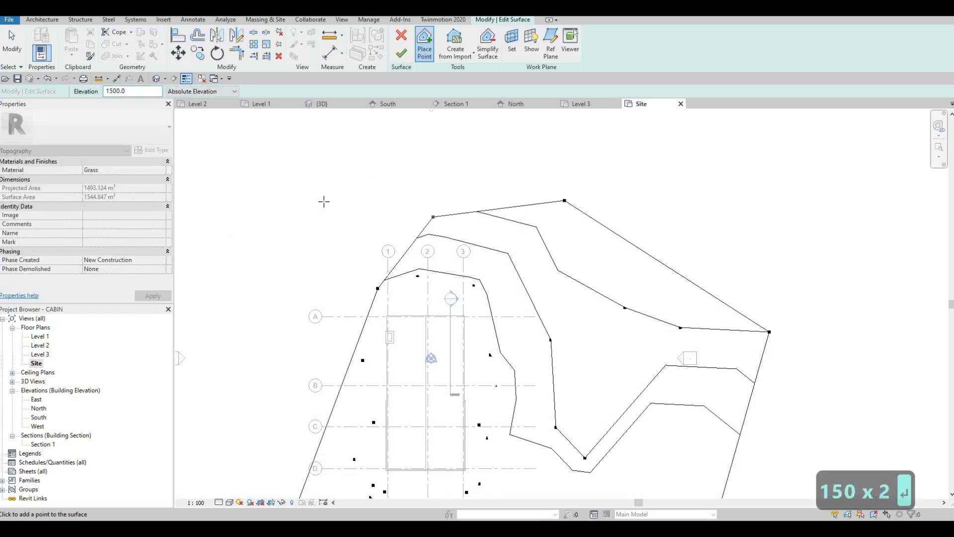
left_click(261, 193)
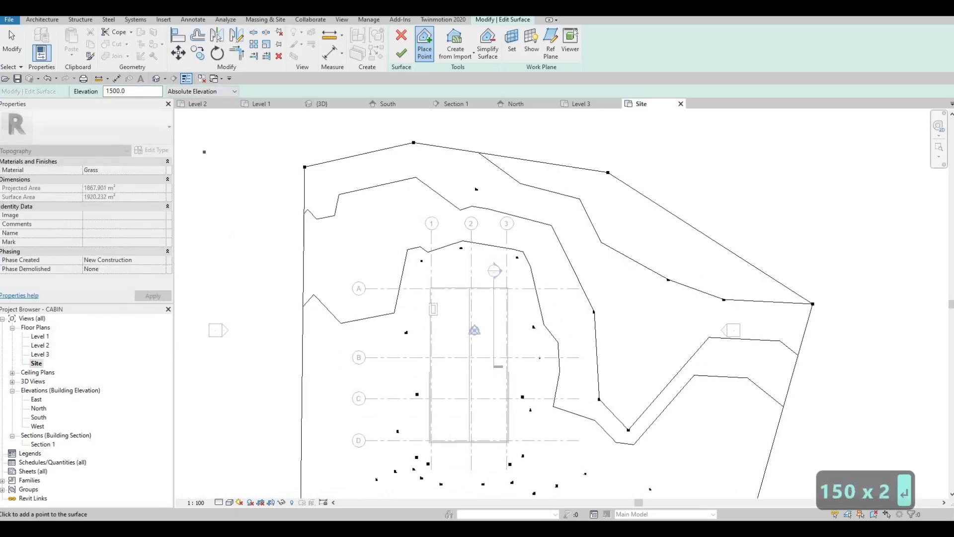
Step: Set the point elevation to 3000 and place two outer surface points west and southwest of the cabin
double_click(151, 95)
type("3000")
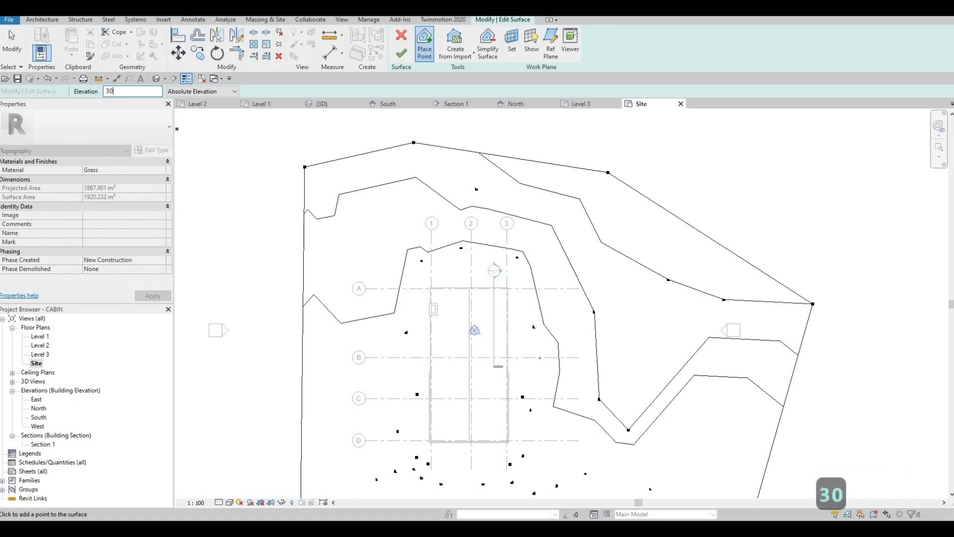
key("Return")
middle_click_drag(347, 428, 555, 364)
left_click(430, 207)
left_click(369, 381)
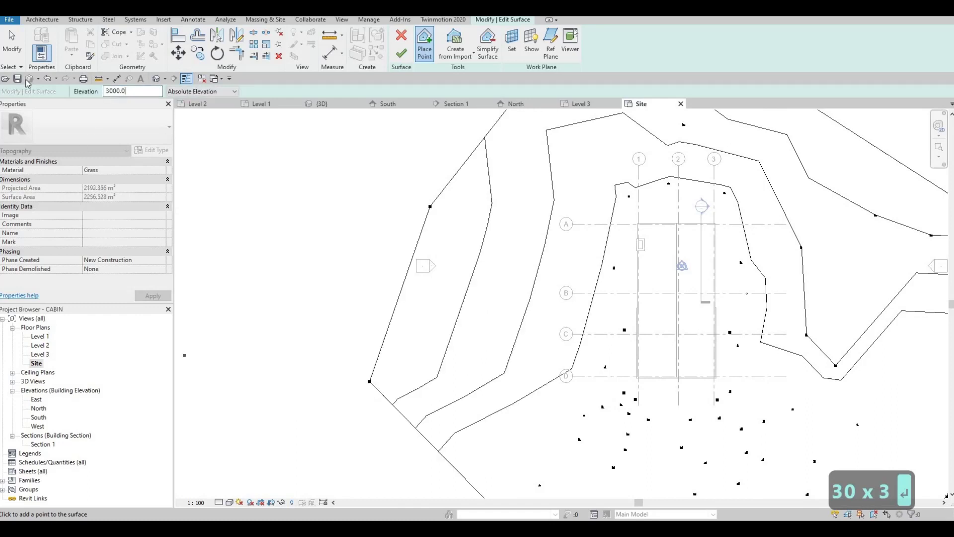
Step: Set the point elevation to 4500, place an outer arc of points from west through north to east, and finish the surface edit
type("4500")
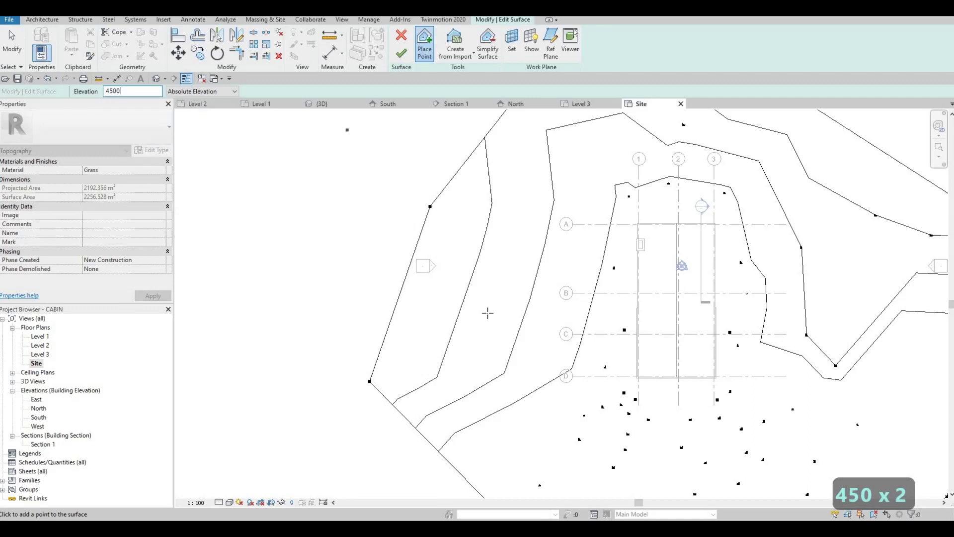
scroll(488, 314, "down", 2)
left_click(442, 182)
left_click(538, 129)
left_click(712, 145)
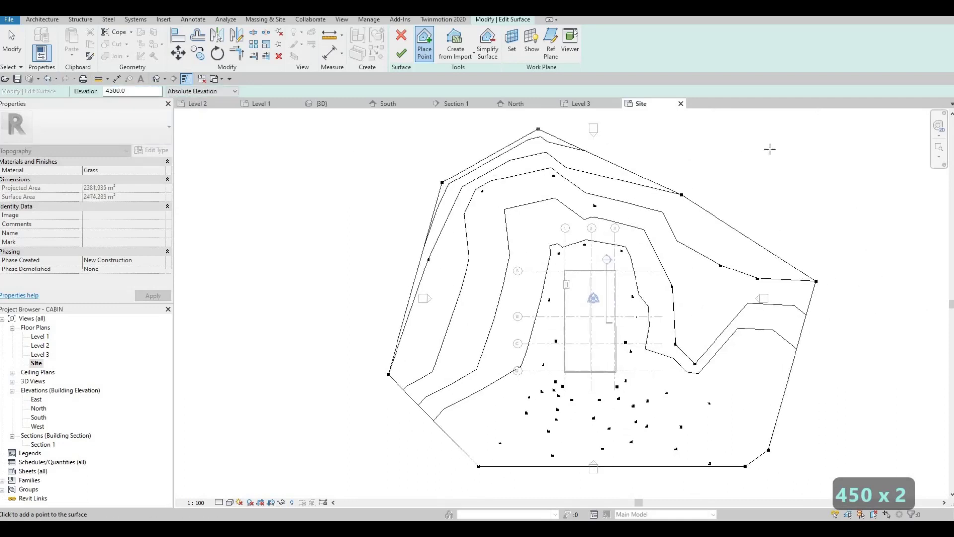
left_click(813, 168)
left_click(838, 257)
left_click(387, 267)
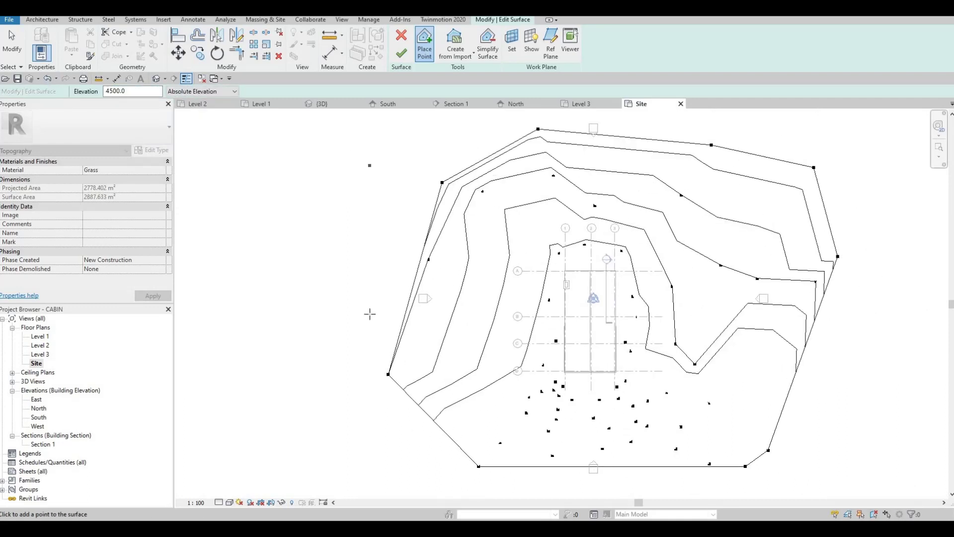
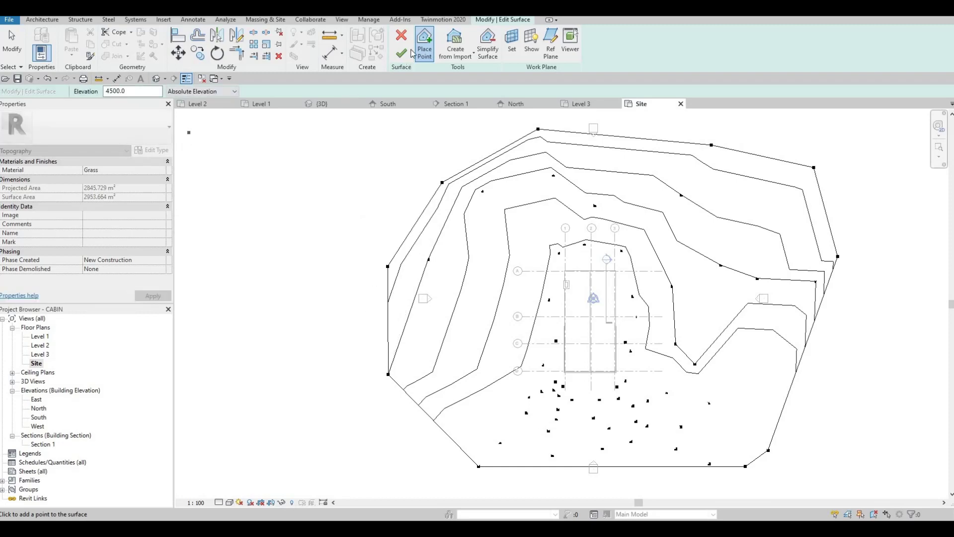
left_click(402, 54)
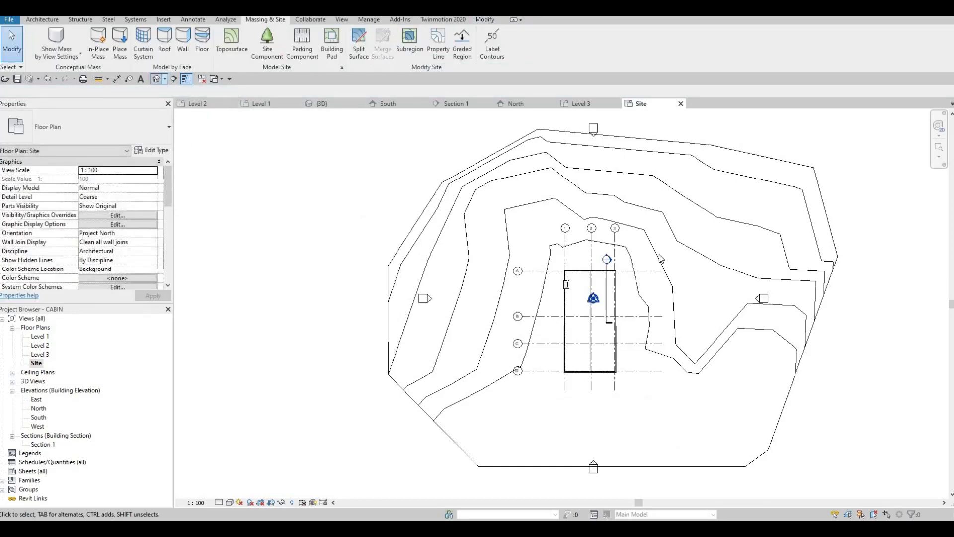
Step: Switch to the 3D view, set its visual style to Shaded and inspect the terrain around the cabin
key("ctrl+Tab")
middle_click_drag(526, 301, 479, 313, "shift")
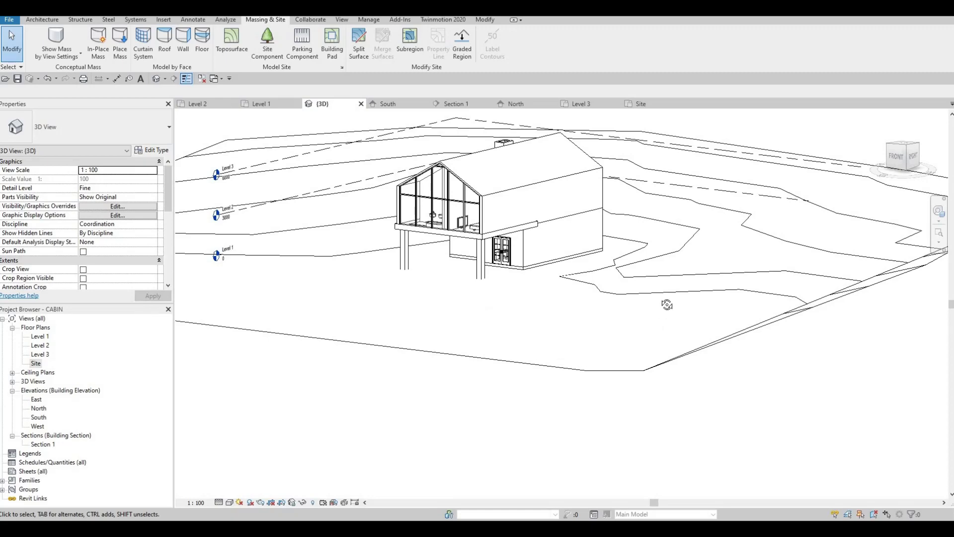
middle_click_drag(667, 304, 710, 294, "shift")
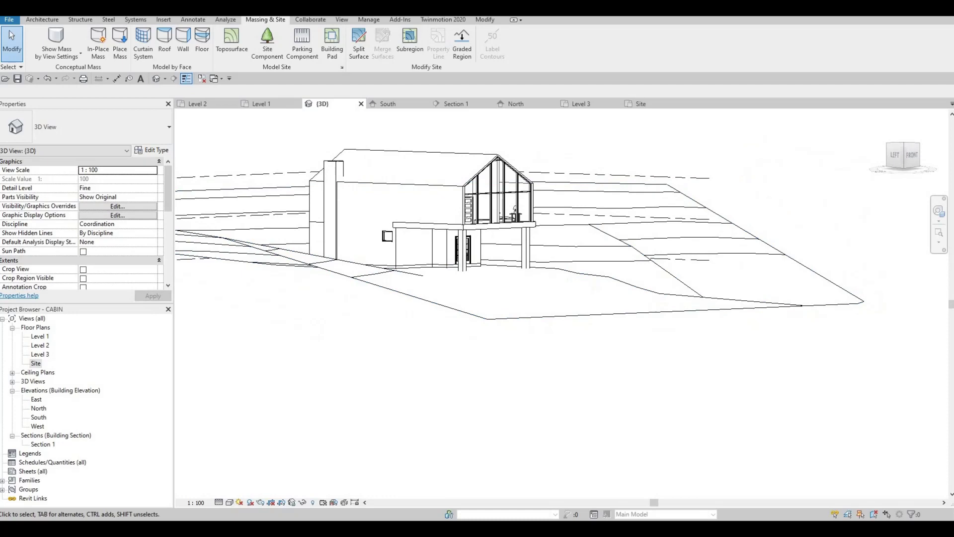
left_click(230, 502)
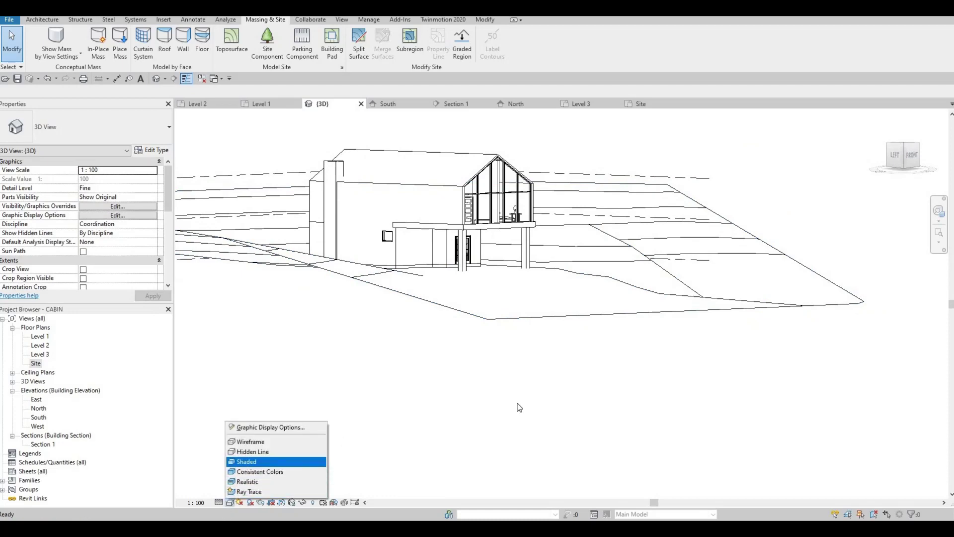
mouse_move(422, 441)
middle_mouse_down("shift")
mouse_move(422, 362)
mouse_move(355, 352)
mouse_move(294, 386)
mouse_move(419, 399)
mouse_move(390, 389)
mouse_move(457, 443)
mouse_move(451, 401)
mouse_move(541, 419)
mouse_move(437, 443)
mouse_move(452, 141)
middle_mouse_up("shift")
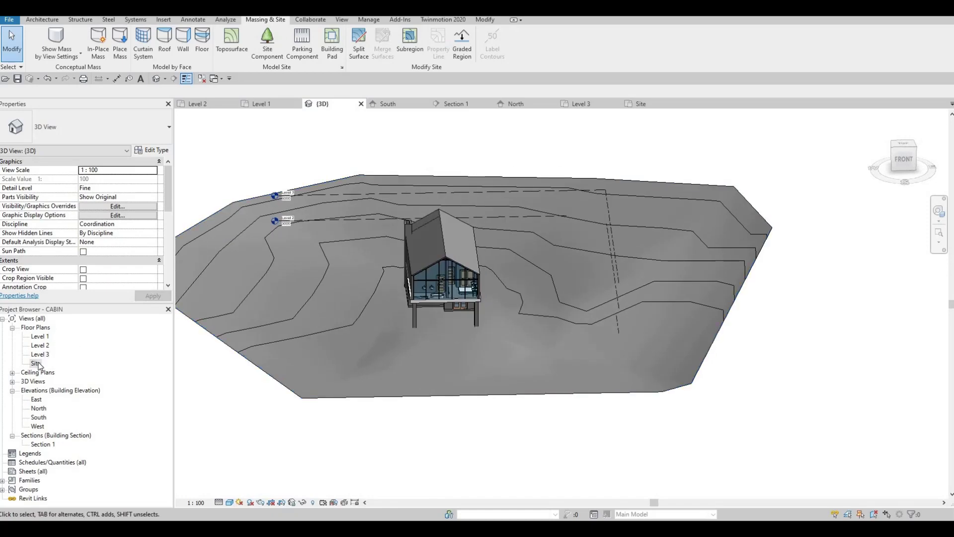
Step: Return to the Site floor plan and reopen the grass toposurface for surface editing
key("ctrl+Tab")
left_click(388, 284)
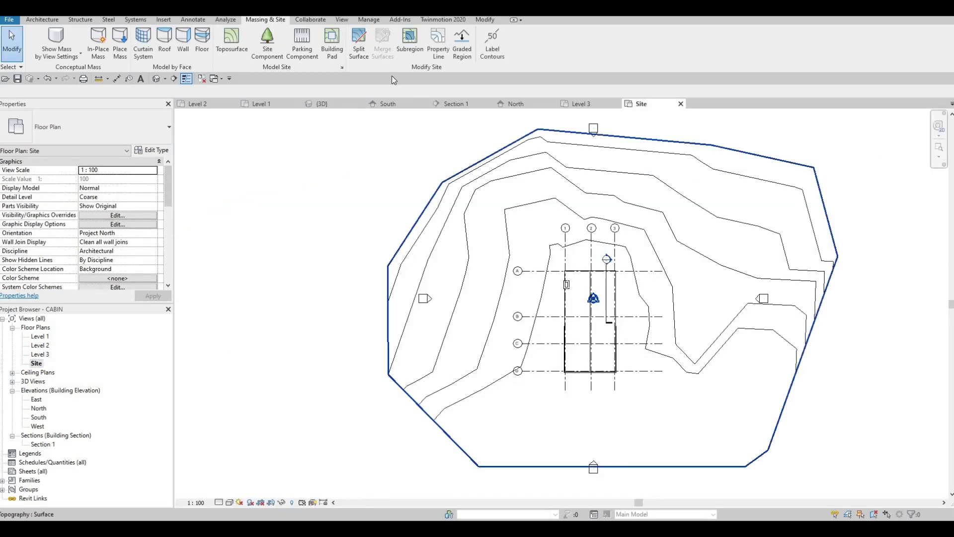
left_click(408, 42)
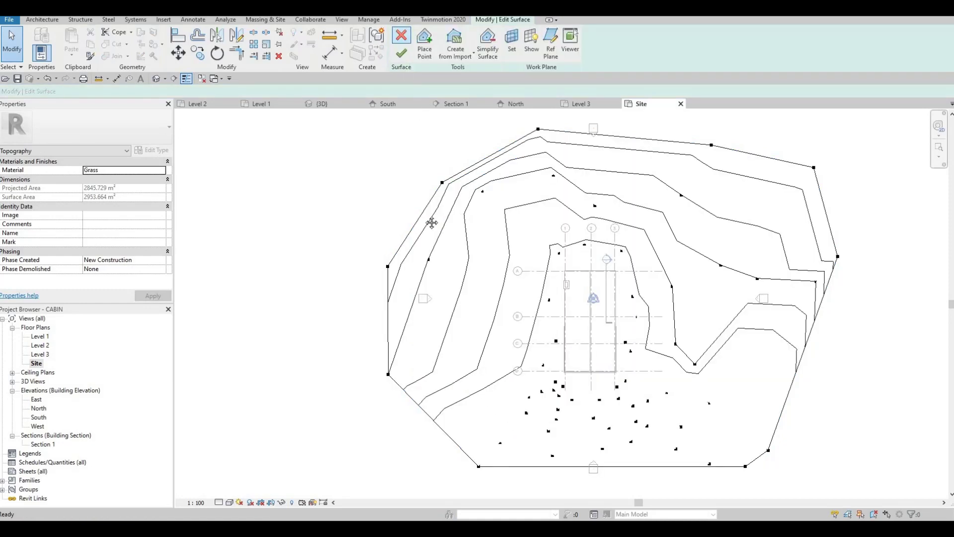
middle_click_drag(484, 169, 403, 185)
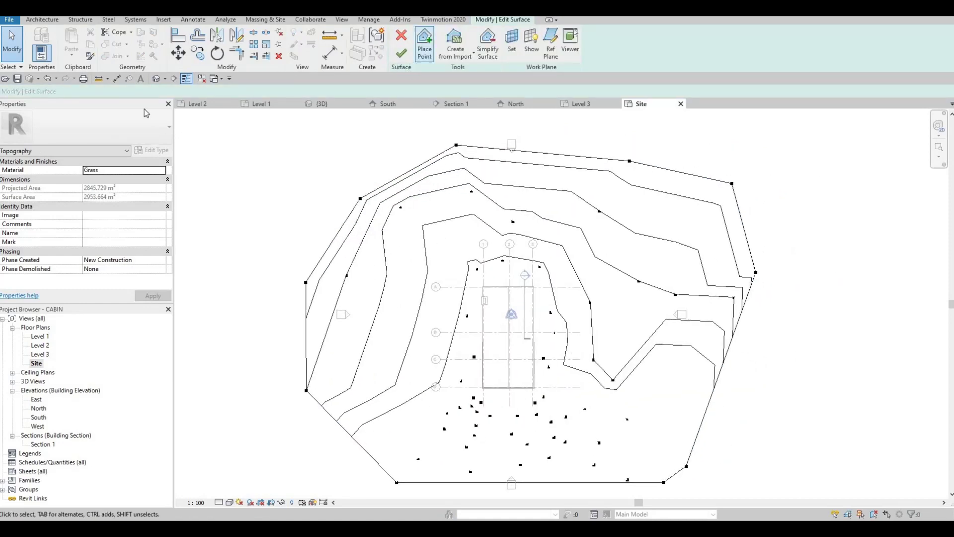
Step: Set the point elevation to 8000 and place surface points just outside the northwest and north edges of the toposurface
left_click(424, 45)
double_click(117, 91)
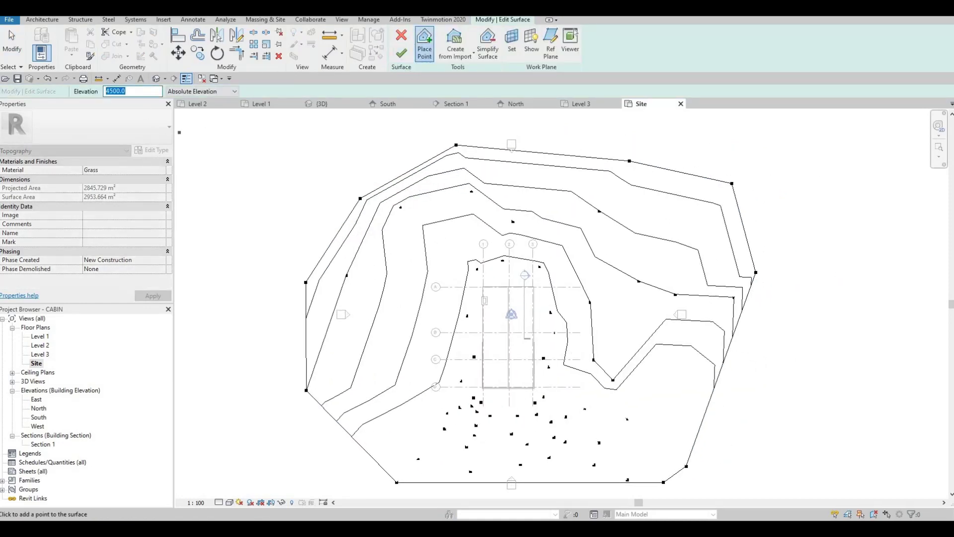
type("8000")
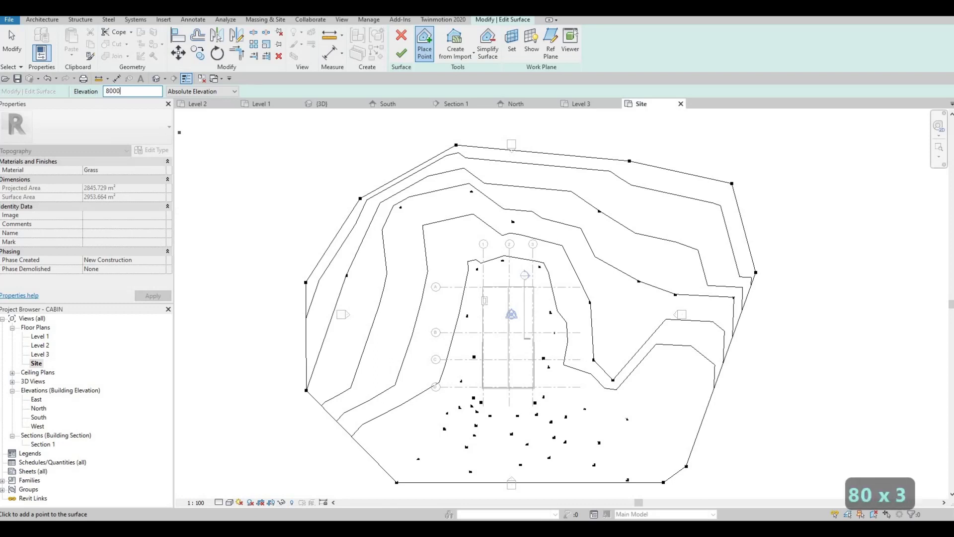
key("Return")
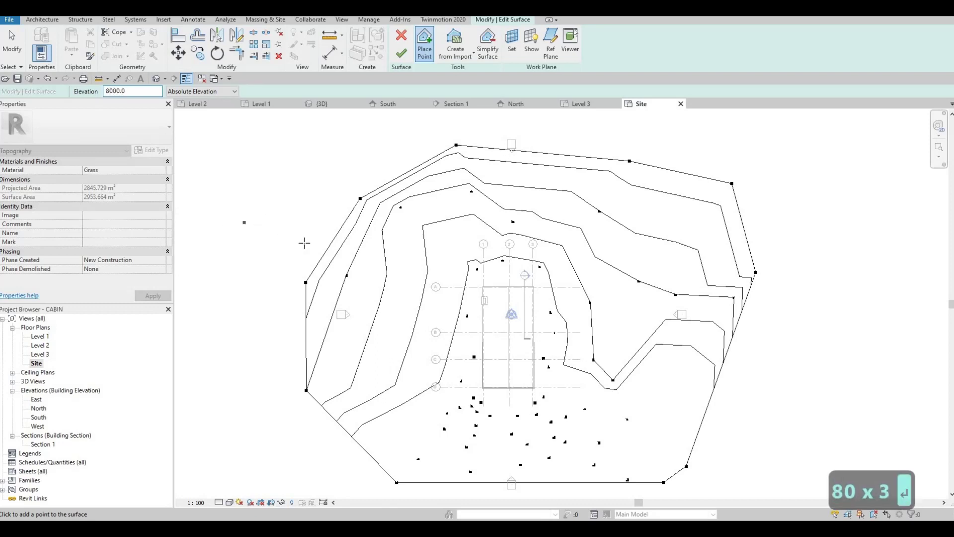
left_click(355, 183)
left_click(432, 141)
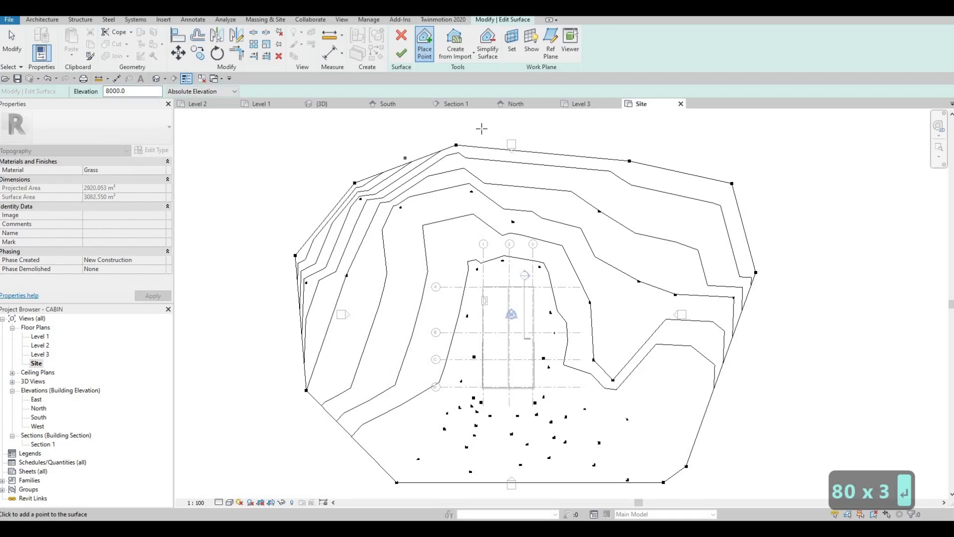
left_click(481, 127)
left_click(489, 129)
left_click(622, 130)
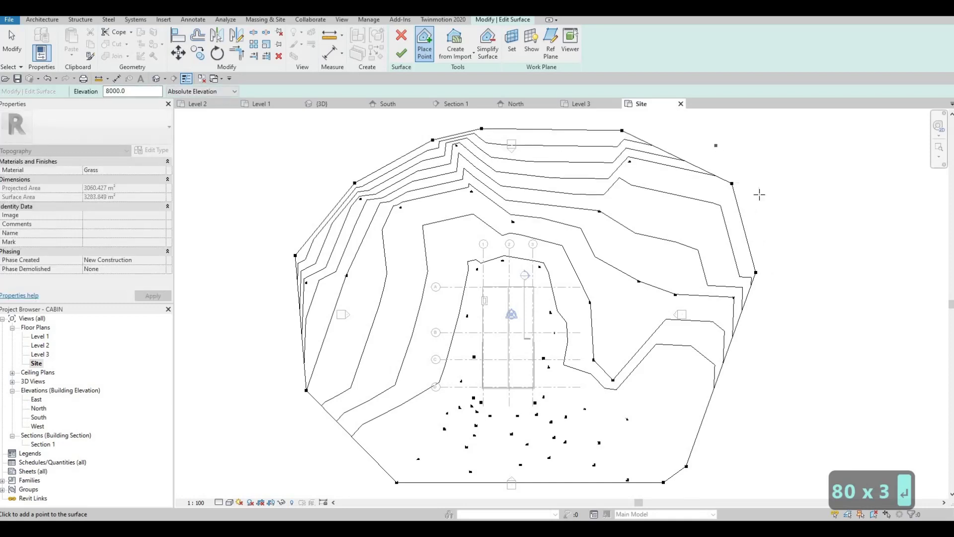
Step: Continue the 8000-elevation points beyond the northeast and east edges and along the west and southwest edges
left_click(760, 193)
left_click(783, 267)
left_click(375, 339)
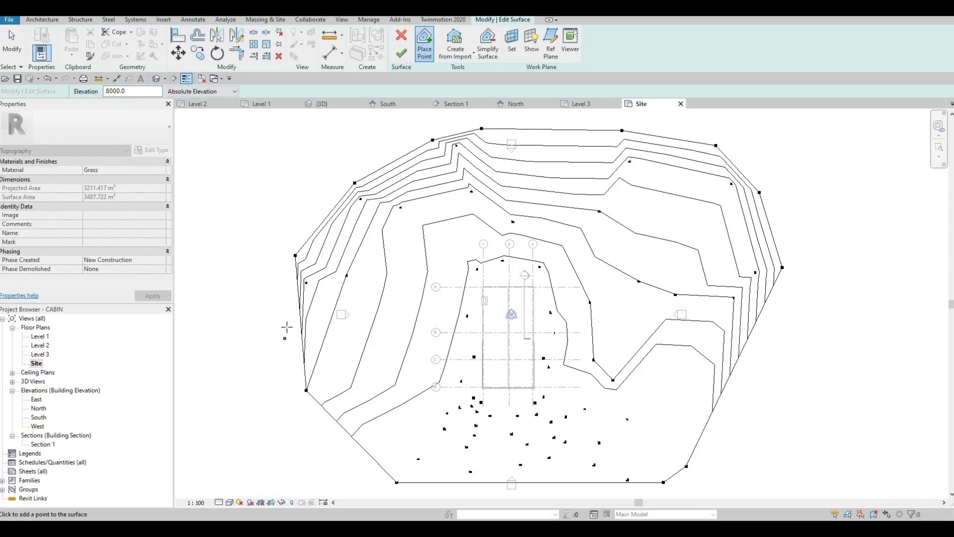
left_click(284, 357)
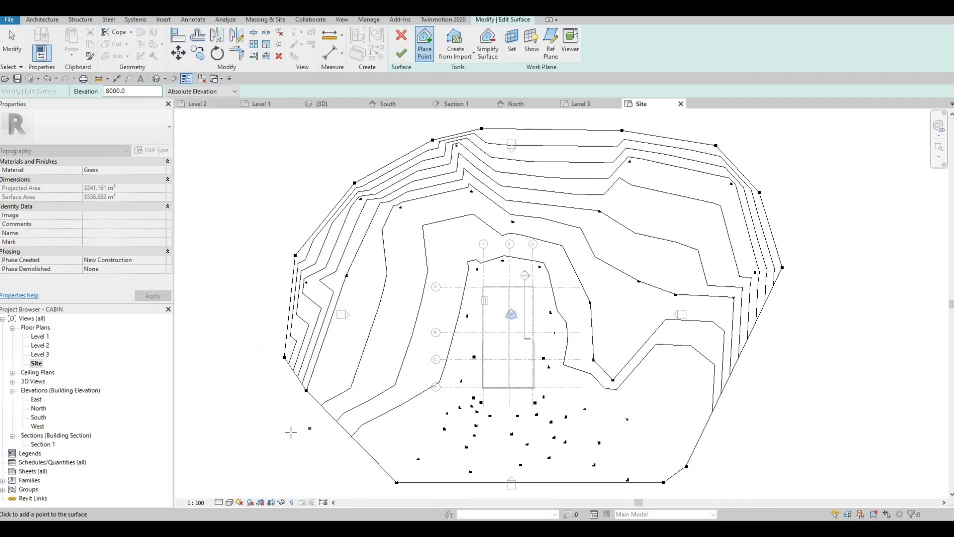
left_click(319, 439)
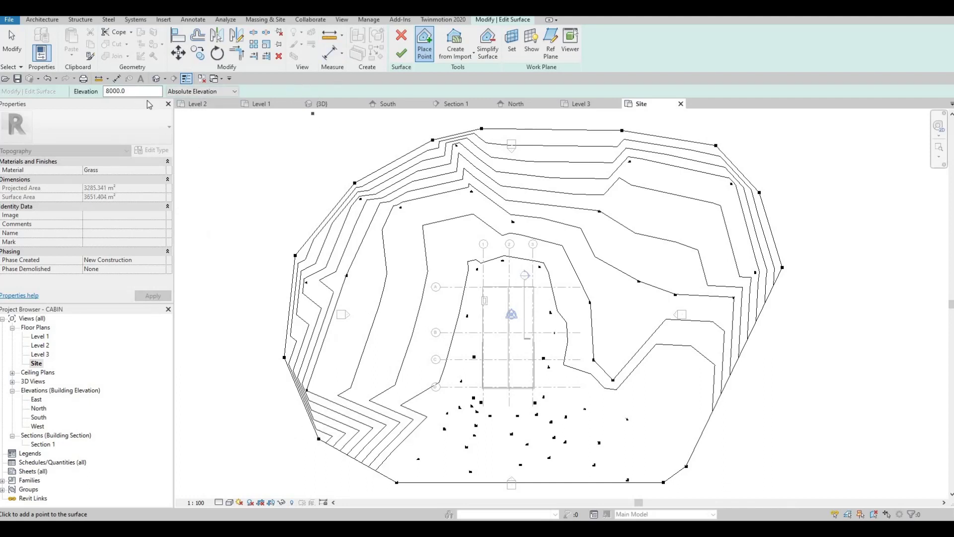
Step: Set the point elevation to 10000 and place surface points beyond the toposurface's north and northeast edges
double_click(116, 91)
type("1000")
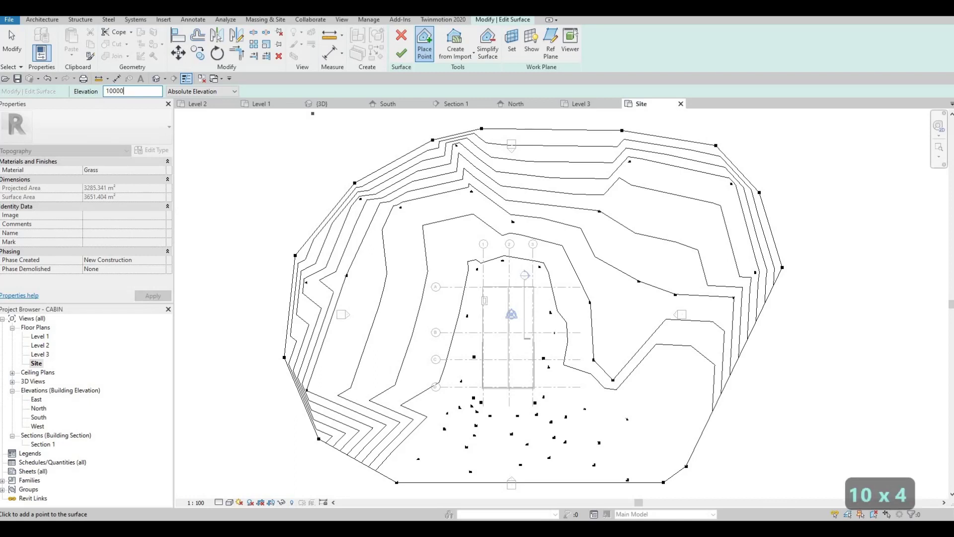
key("Return")
middle_click_drag(478, 118, 467, 153)
left_click(431, 162)
left_click(575, 144)
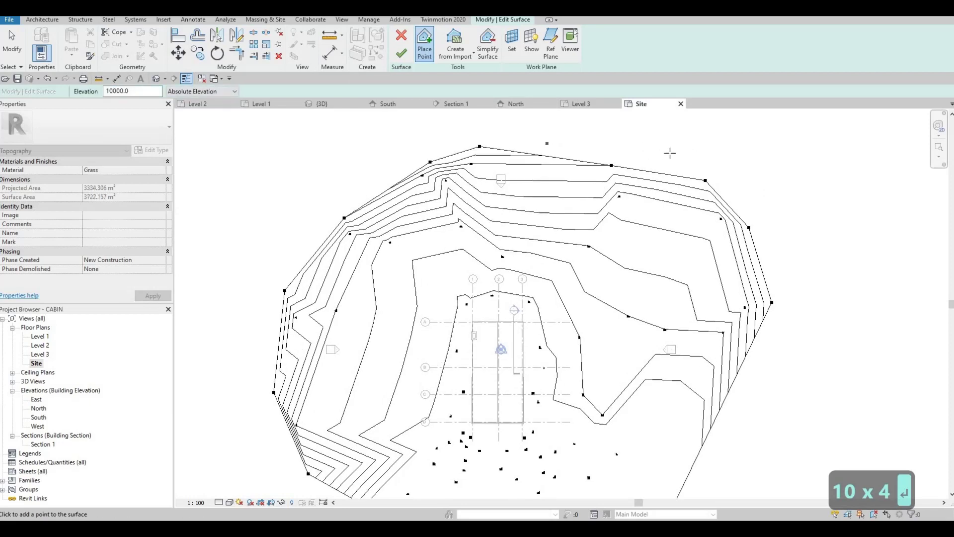
left_click(670, 153)
left_click(732, 184)
left_click(770, 234)
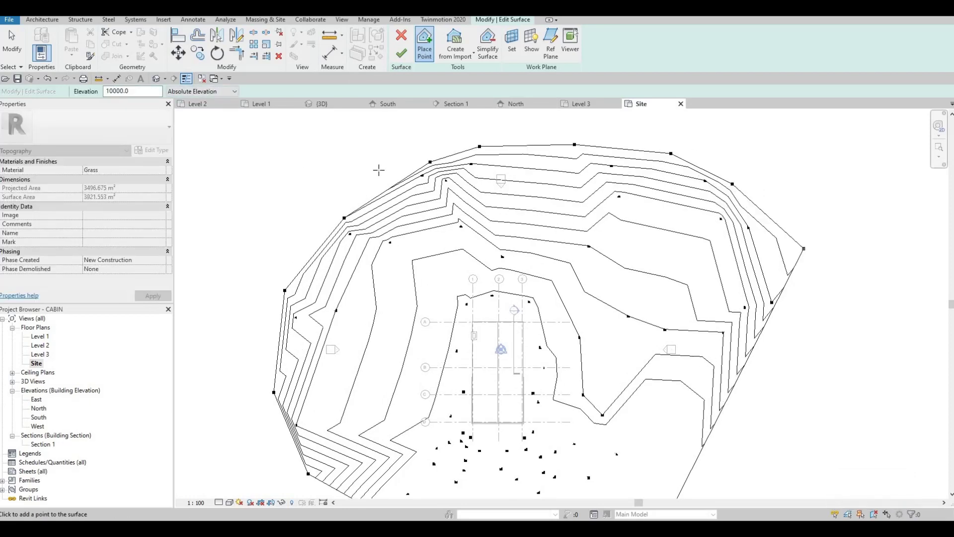
Step: Add 10000-elevation points beyond the northwest and west edges, plus a second row farther out to the north
left_click(300, 211)
left_click(263, 272)
left_click(223, 389)
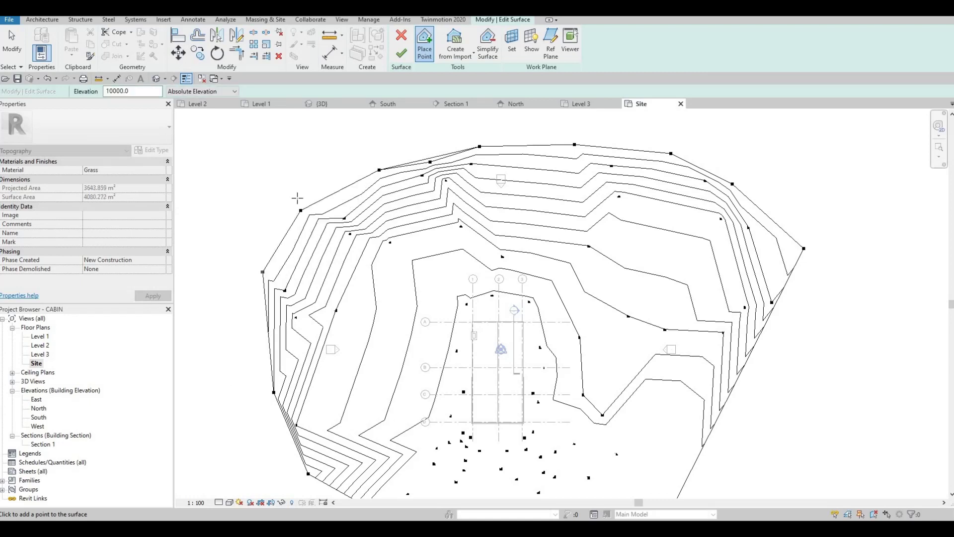
left_click(518, 126)
left_click(671, 125)
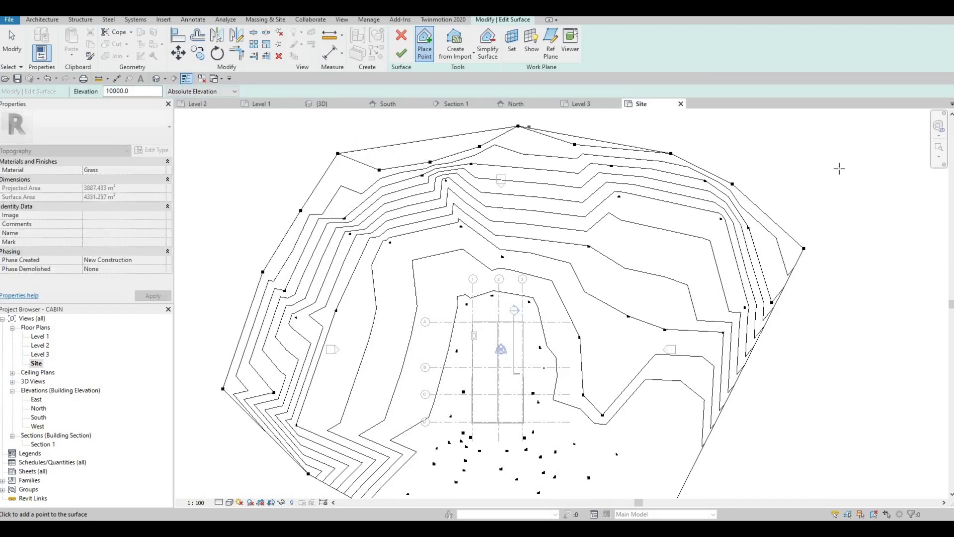
Step: Continue the 10000-elevation points beyond the northeast, east and southwest edges and finish the surface edit
left_click(820, 190)
left_click(833, 300)
left_click(828, 388)
left_click(825, 421)
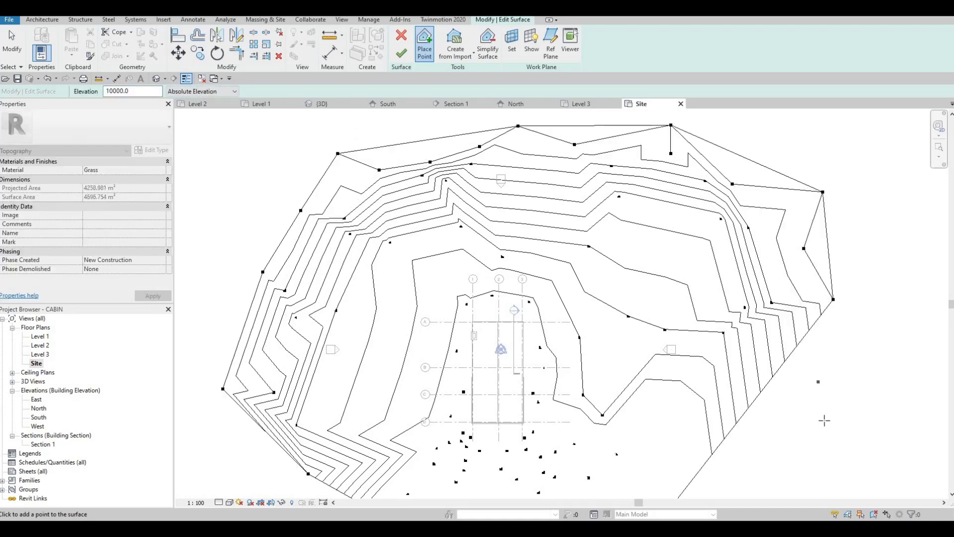
left_click(705, 393)
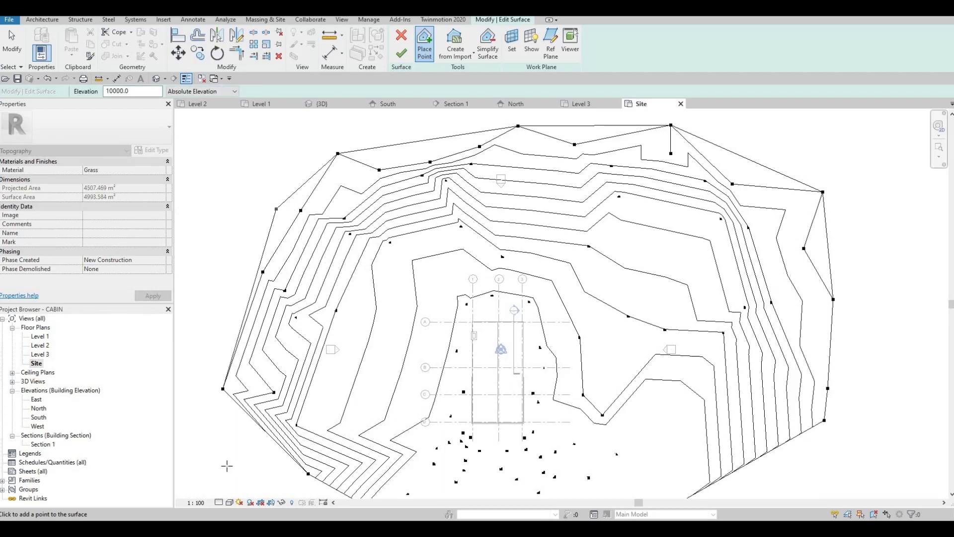
left_click(402, 52)
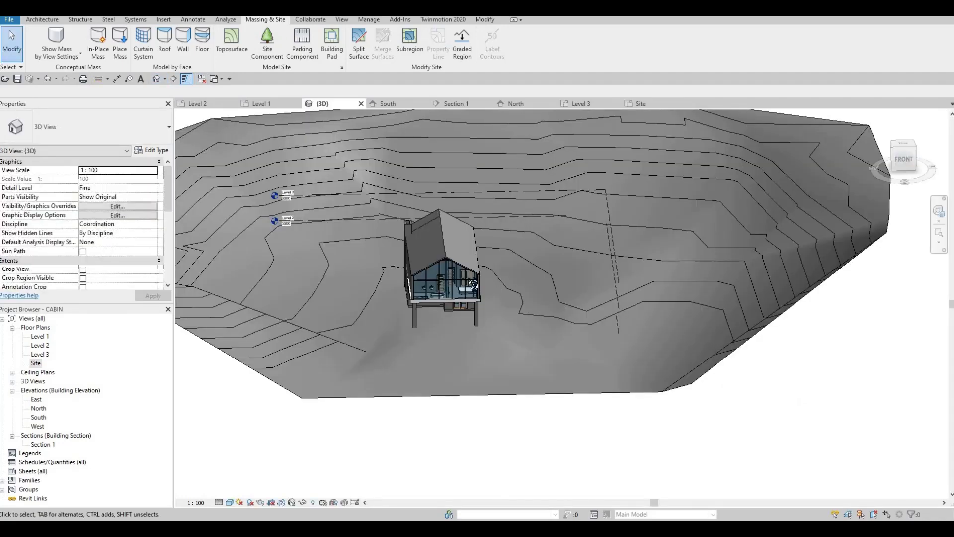
Step: Switch to the 3D view and inspect the raised hills around the cabin from the front and side
middle_click_drag(591, 306, 516, 293, "shift")
scroll(526, 254, "up", 2)
middle_click_drag(527, 248, 481, 324, "shift")
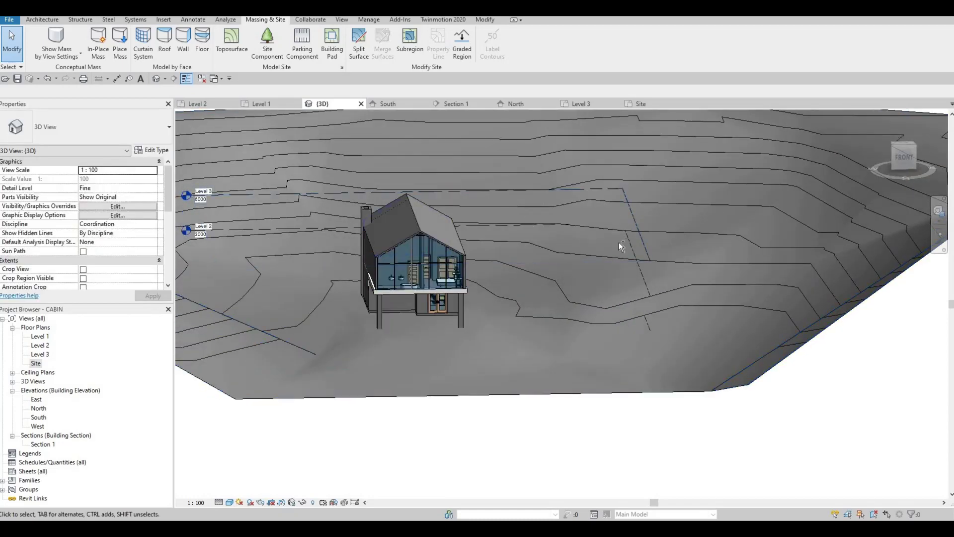
scroll(481, 324, "up", 2)
middle_click_drag(463, 370, 445, 415, "shift")
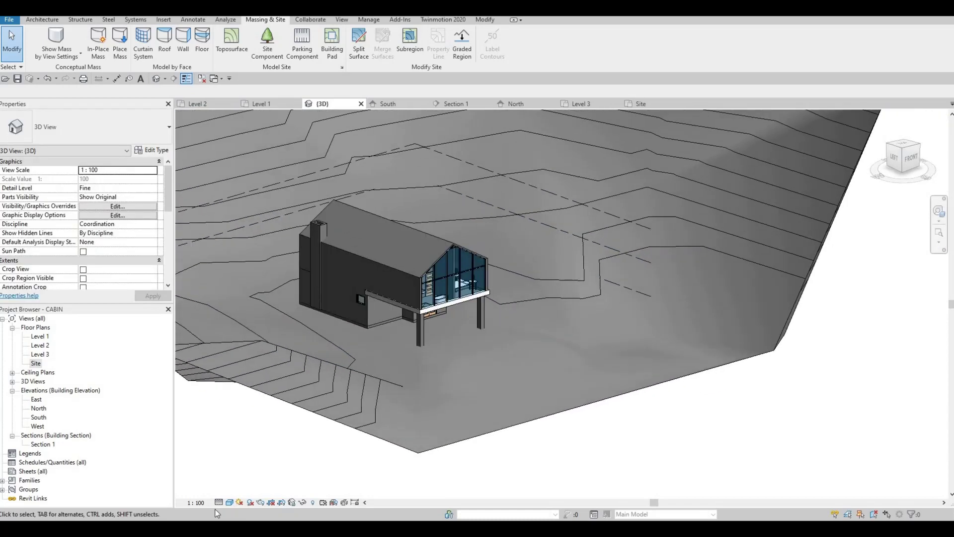
Step: Preview the 3D view in the Consistent Colors and Realistic visual styles and inspect the cabin and grass terrain
left_click(231, 502)
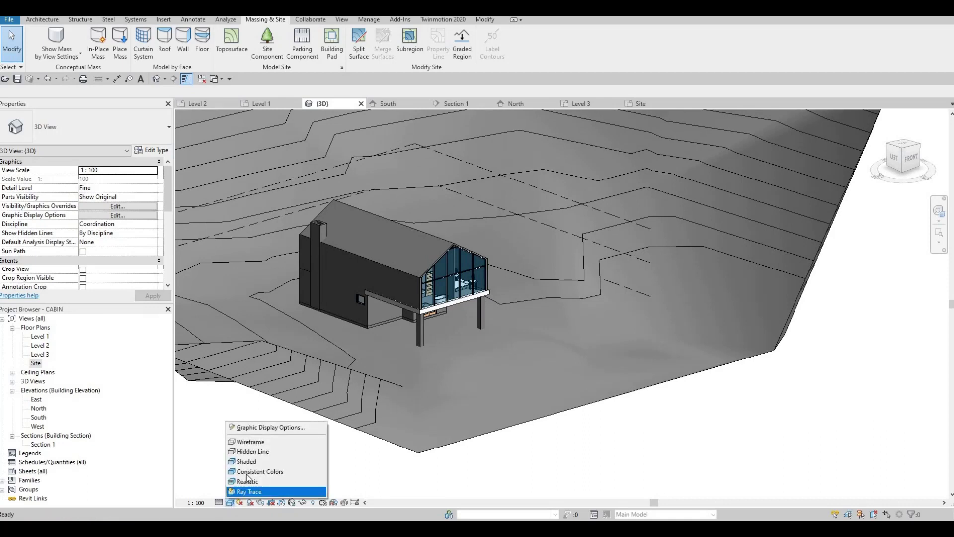
left_click(285, 473)
left_click(231, 500)
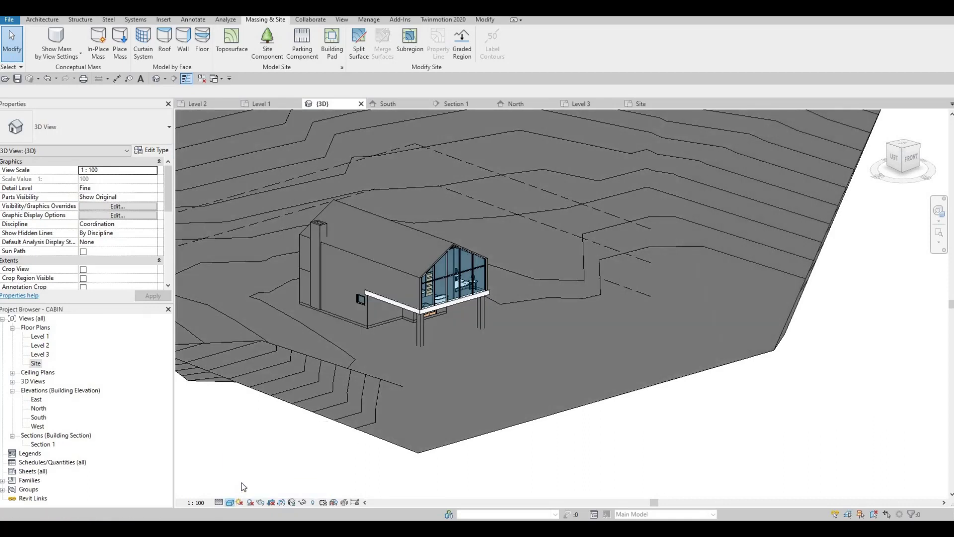
left_click(268, 481)
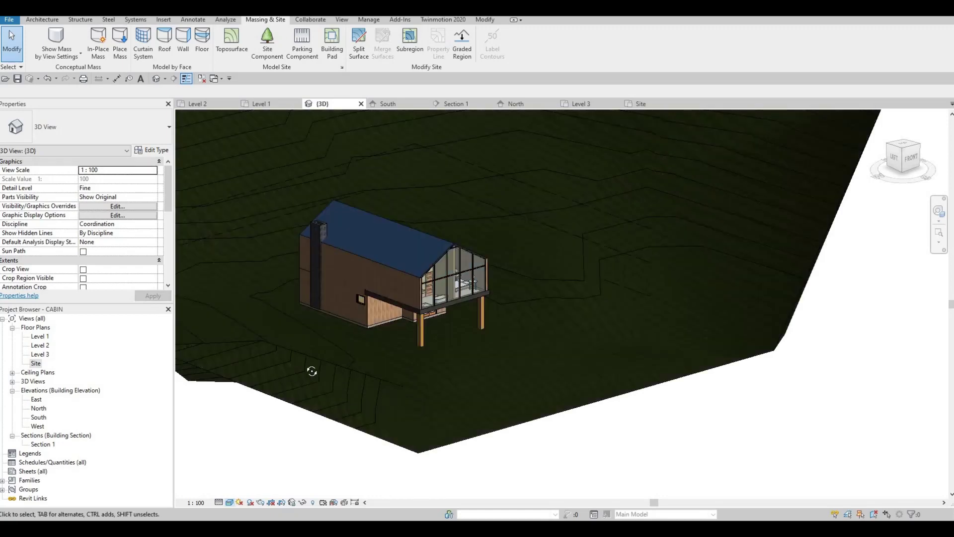
middle_click_drag(311, 371, 399, 328, "shift")
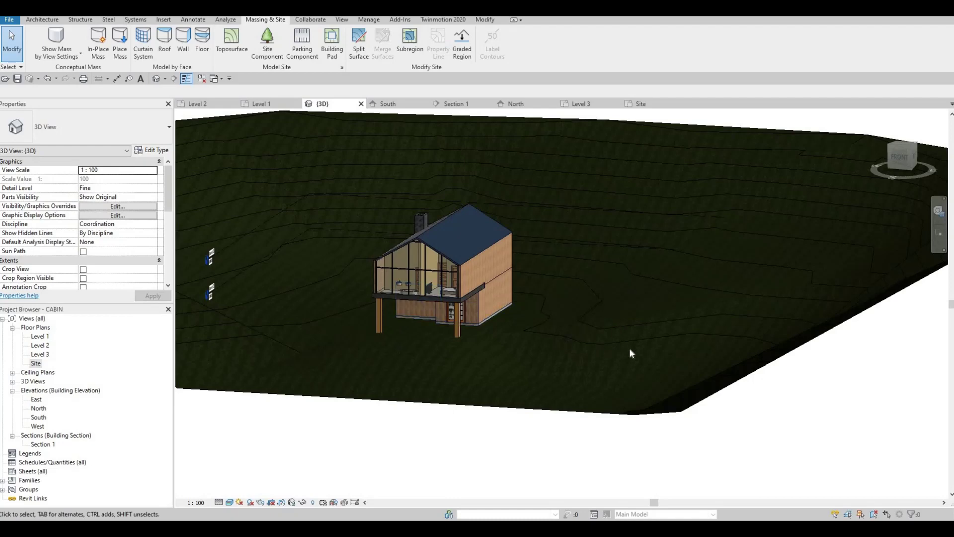
middle_click_drag(571, 379, 589, 277, "shift")
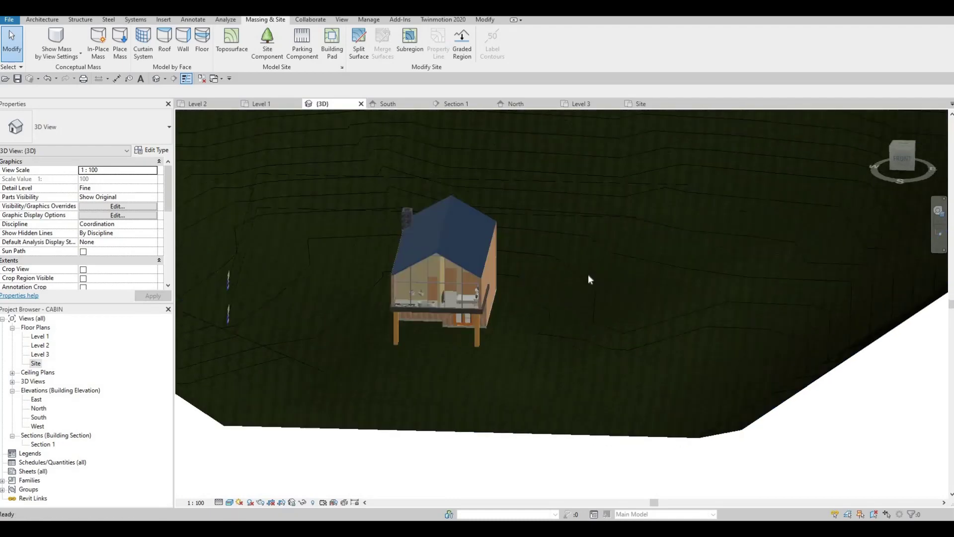
middle_click_drag(527, 318, 537, 322)
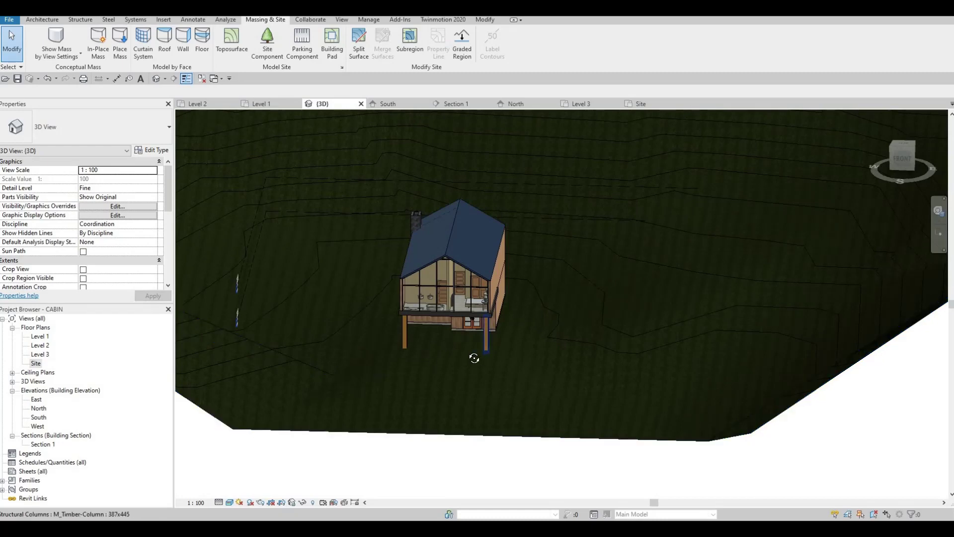
middle_click_drag(472, 358, 262, 445, "shift")
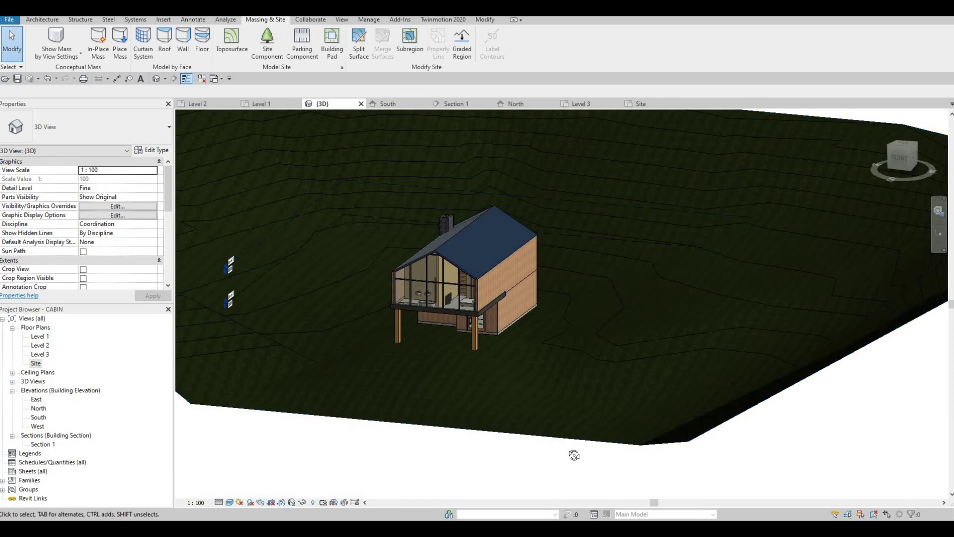
middle_click_drag(574, 455, 754, 350, "shift")
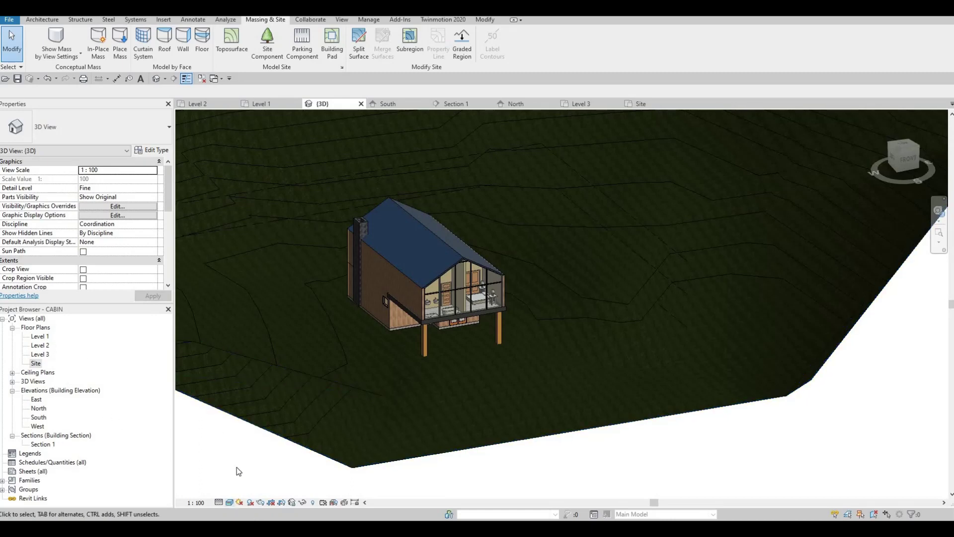
Step: Set the 3D view's visual style to Hidden Line
left_click(230, 503)
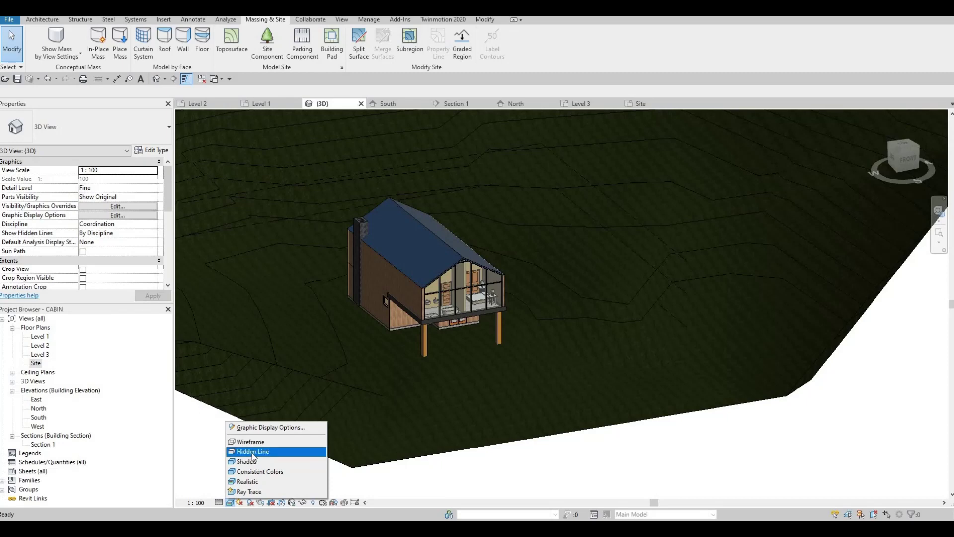
left_click(253, 451)
scroll(549, 405, "down", 2)
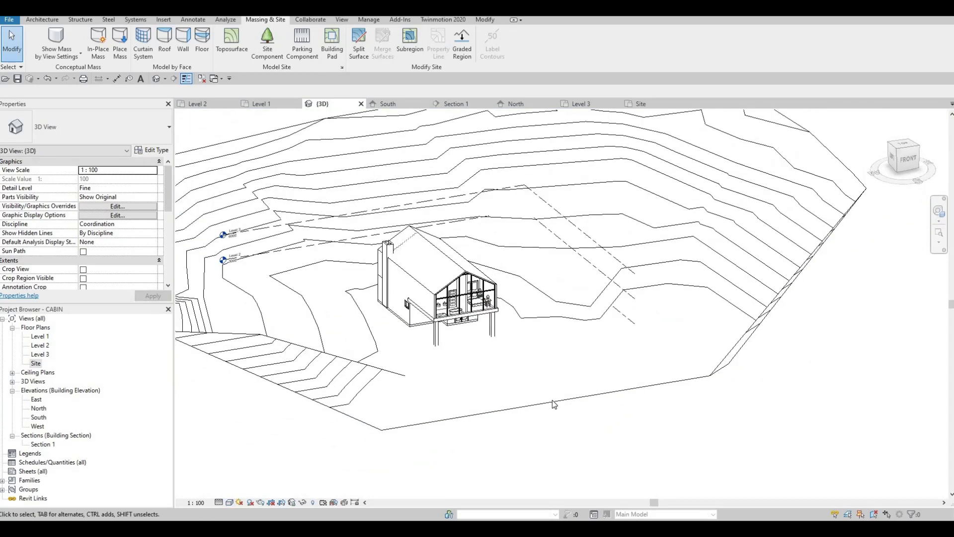
Step: Select the grass toposurface, return to the Site floor plan and reopen the surface for editing
left_click(552, 401)
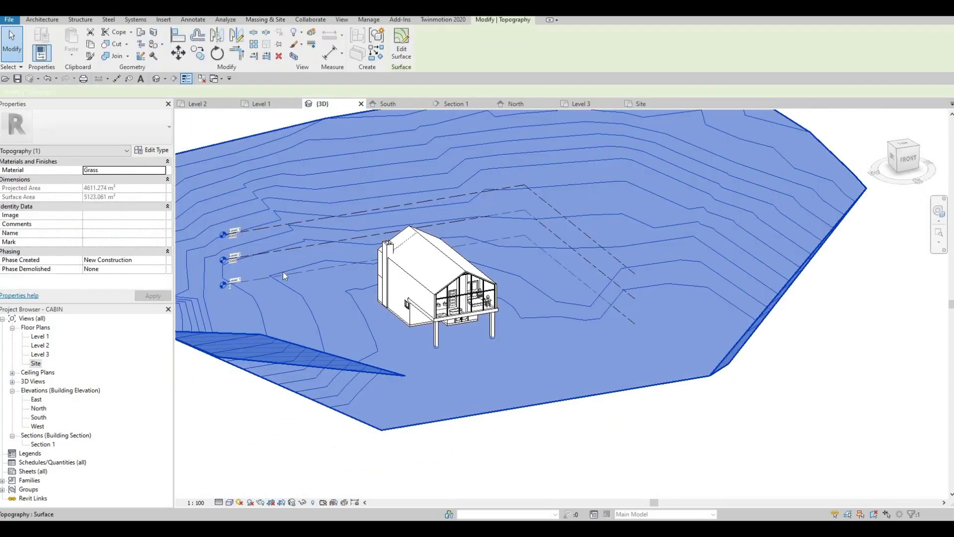
double_click(36, 362)
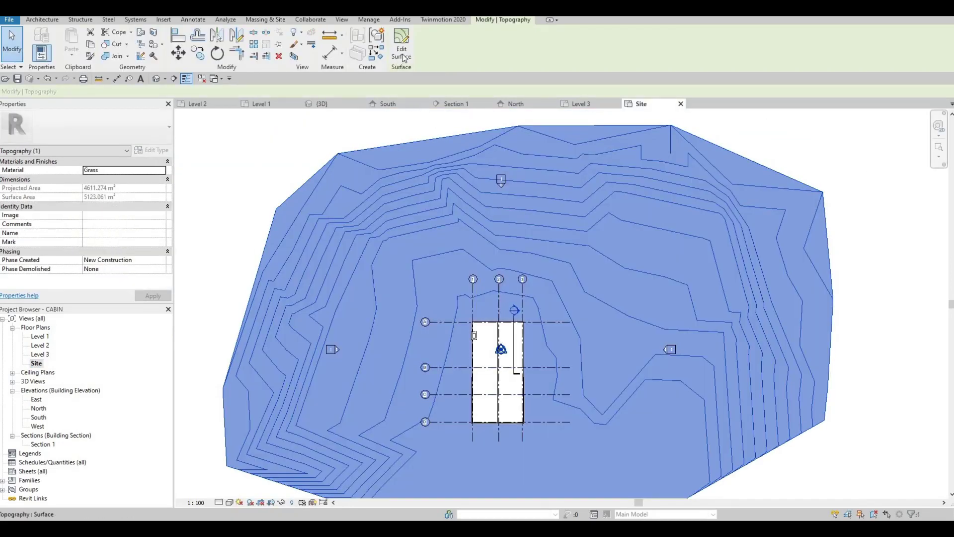
left_click(401, 50)
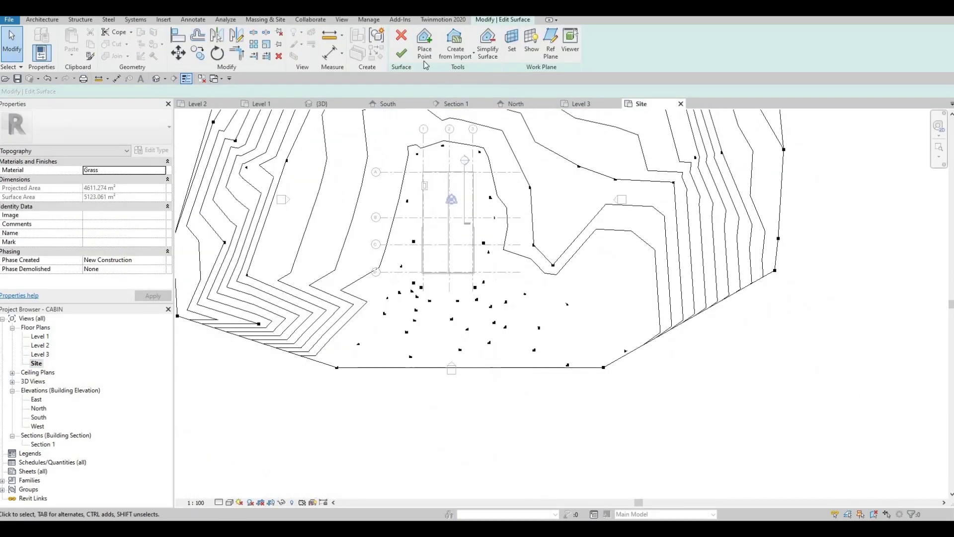
Step: Set the point elevation to -4500 and place the first surface points just outside the toposurface's southeast corner
left_click(424, 45)
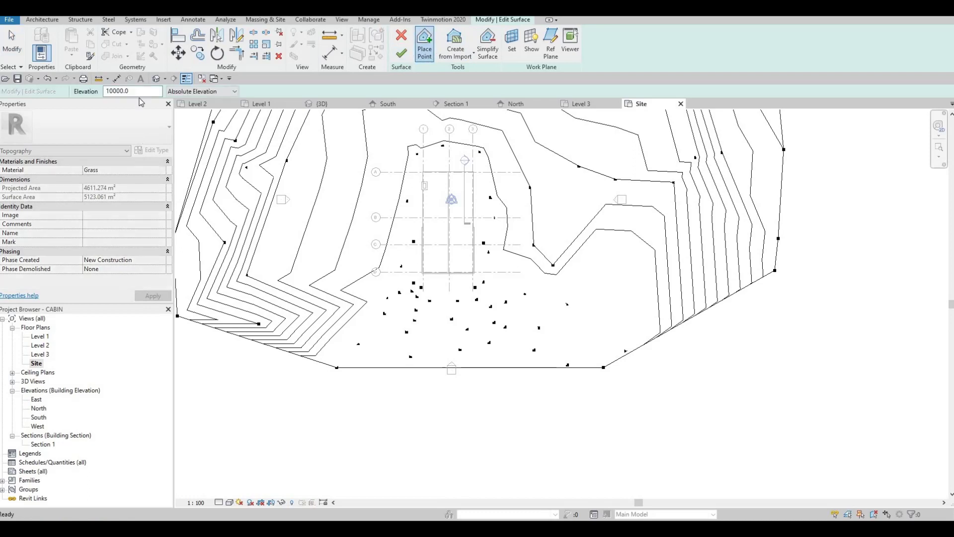
double_click(118, 91)
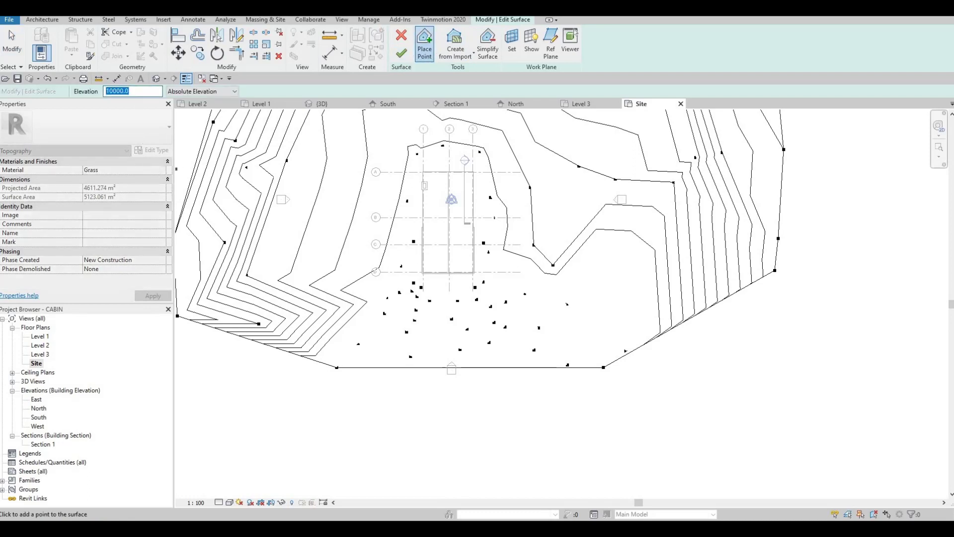
type("-")
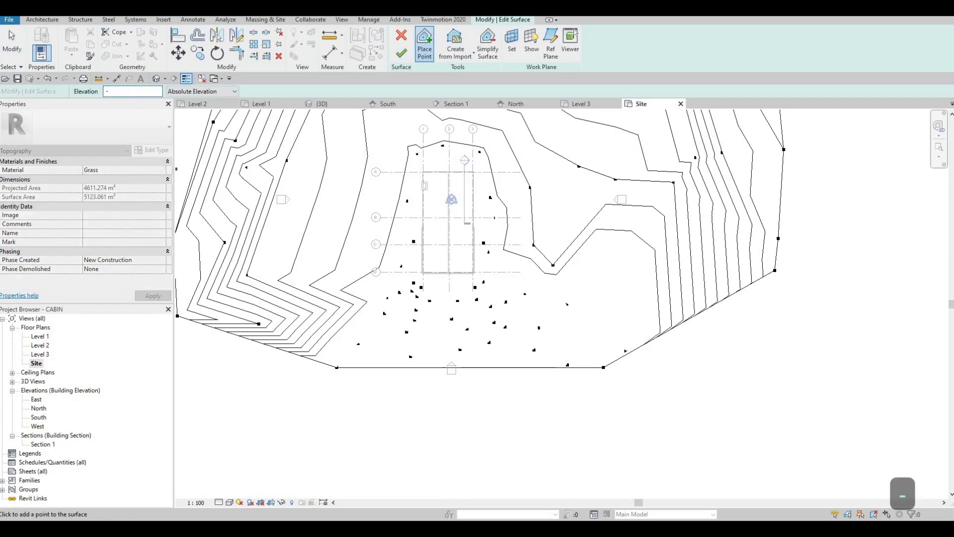
type("300")
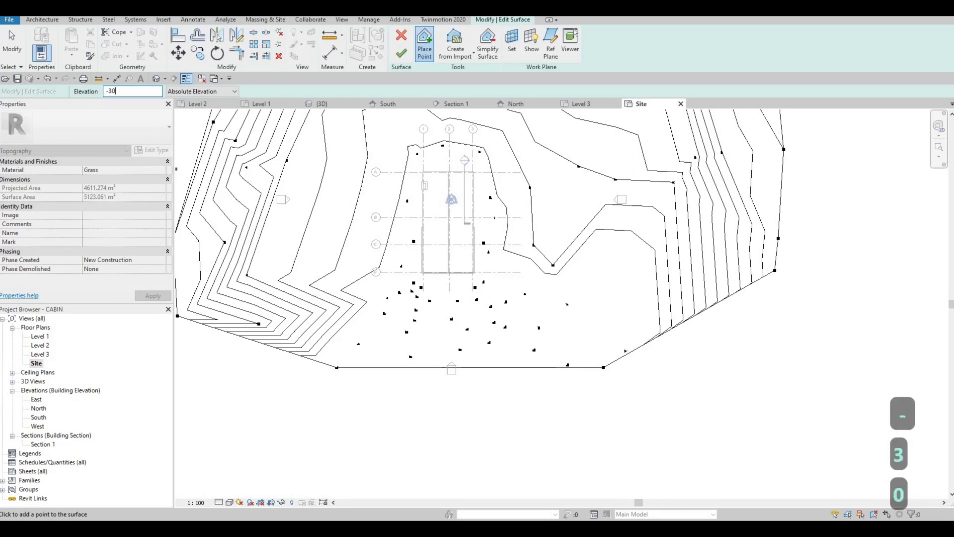
key("BackSpace")
key("BackSpace")
key("BackSpace")
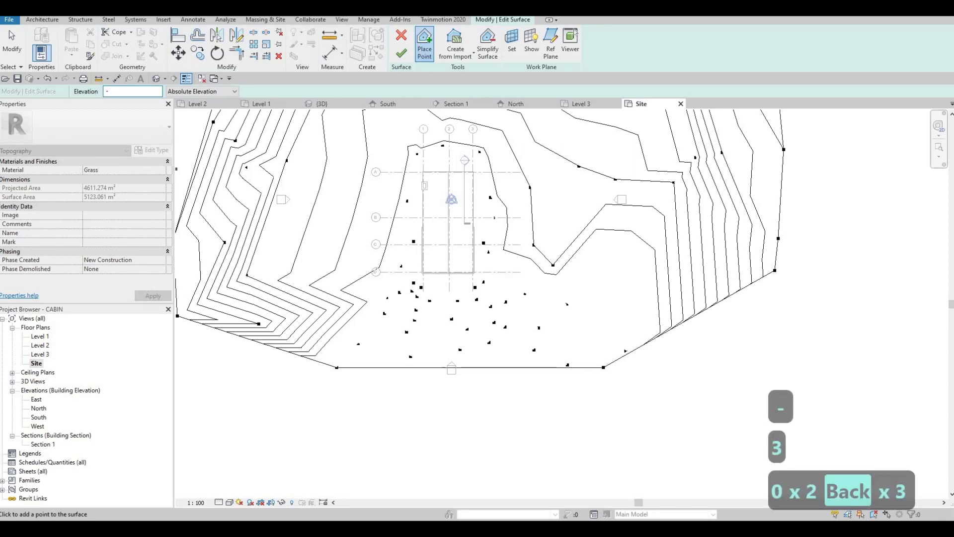
type("4500")
key("Return")
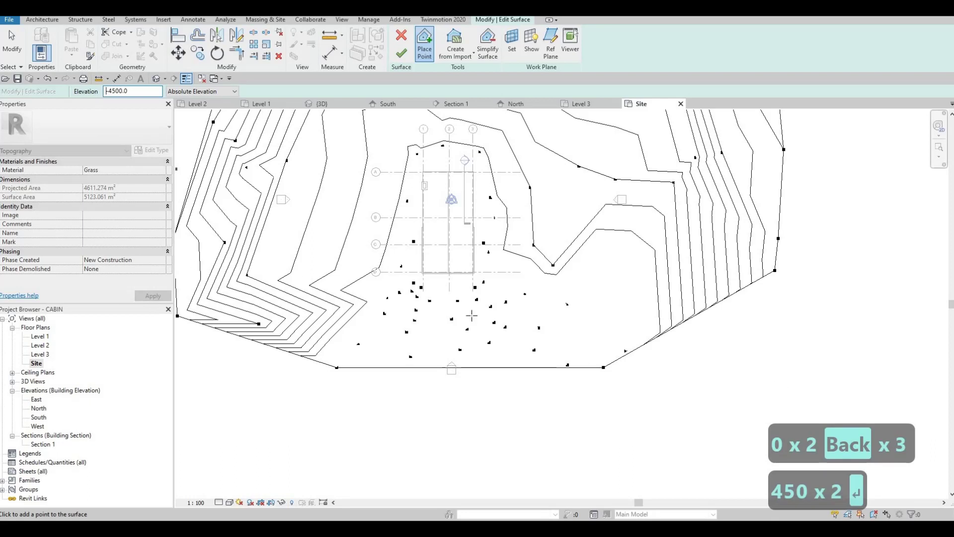
left_click(653, 383)
left_click(599, 407)
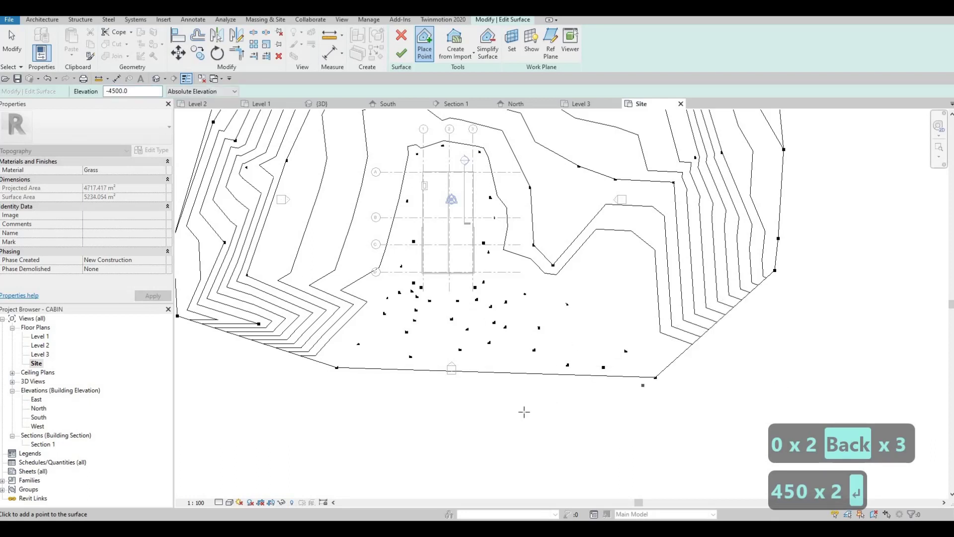
Step: Extend the terrain southward with -4500-elevation points across the southwest, south and southeast sides and finish the surface edit
left_click(304, 413)
left_click(514, 429)
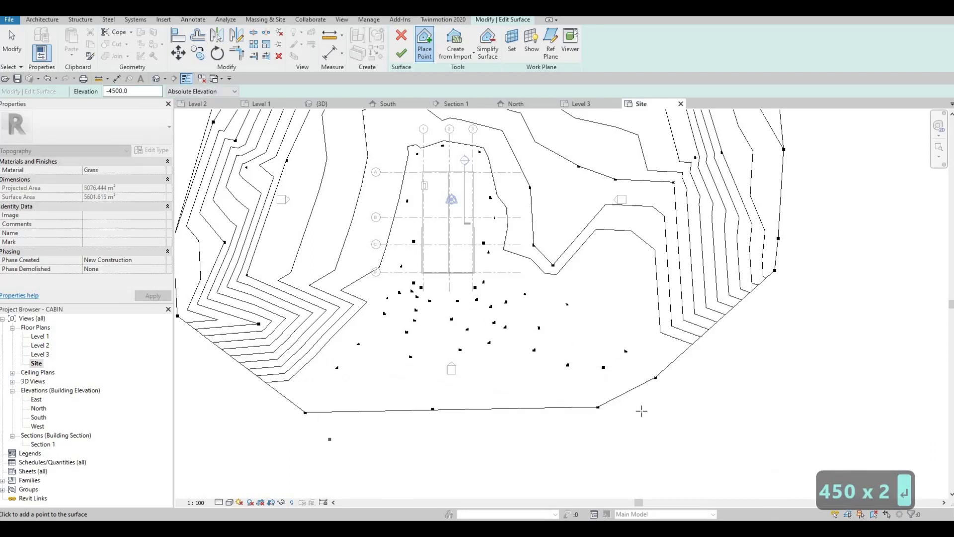
left_click(644, 412)
left_click(736, 426)
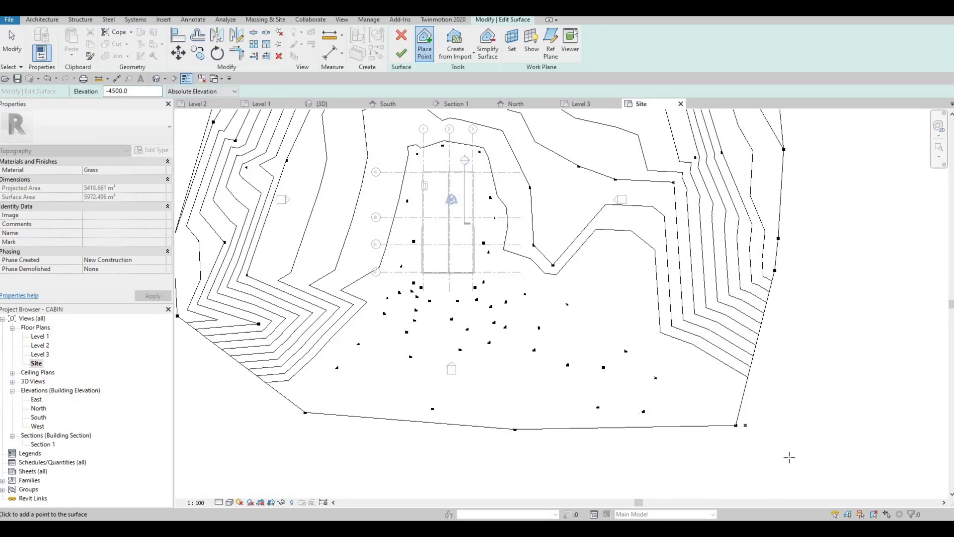
left_click(753, 463)
left_click(380, 461)
left_click(247, 461)
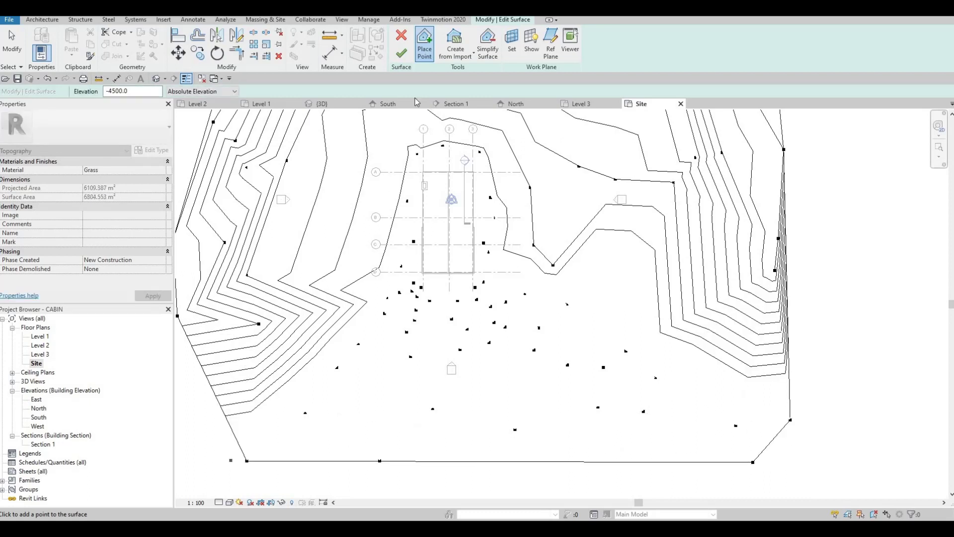
left_click(402, 52)
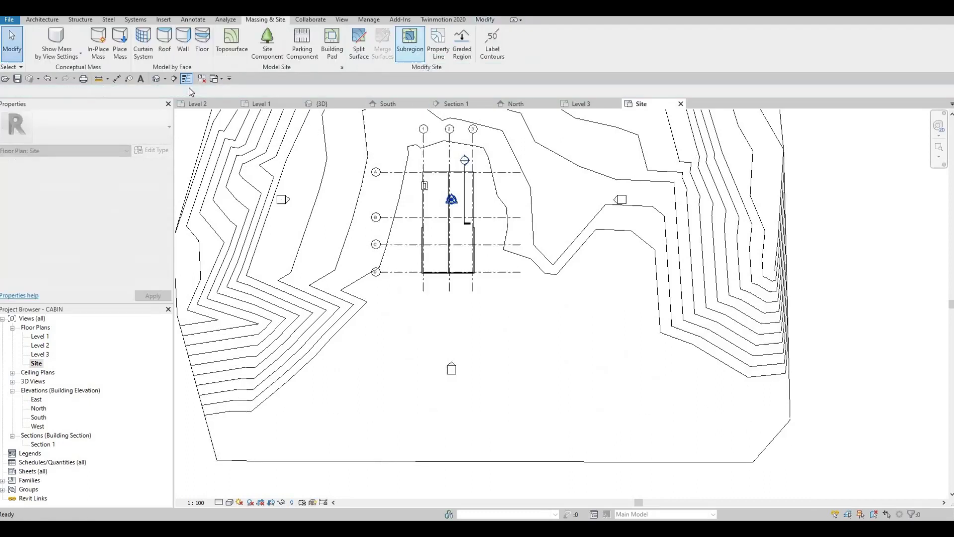
Step: Switch to the 3D view and inspect the extended southern terrain from the front
left_click(156, 78)
middle_click_drag(348, 279, 499, 342, "shift")
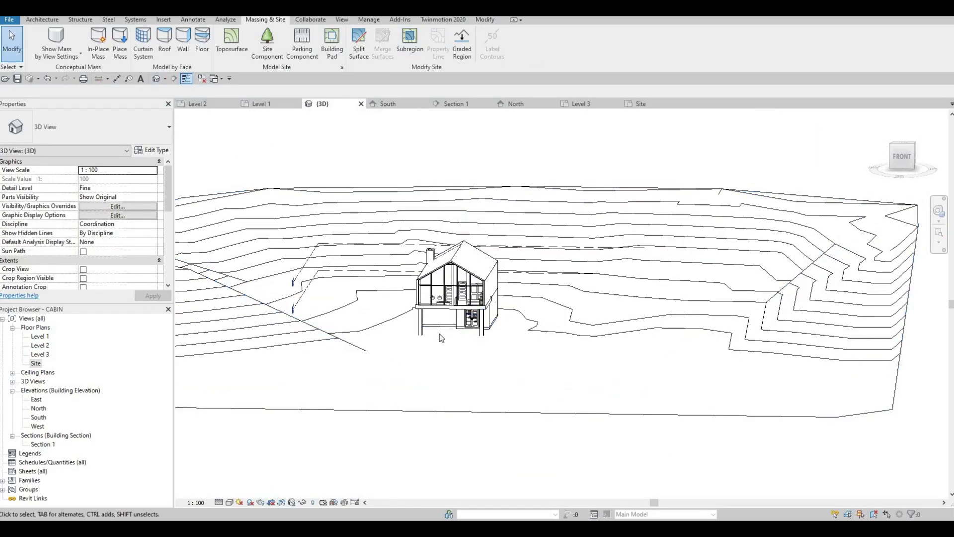
Step: Orbit around the terrain in the 3D view and reopen the Site floor plan to work south of the cabin
middle_click_drag(439, 333, 589, 401, "shift")
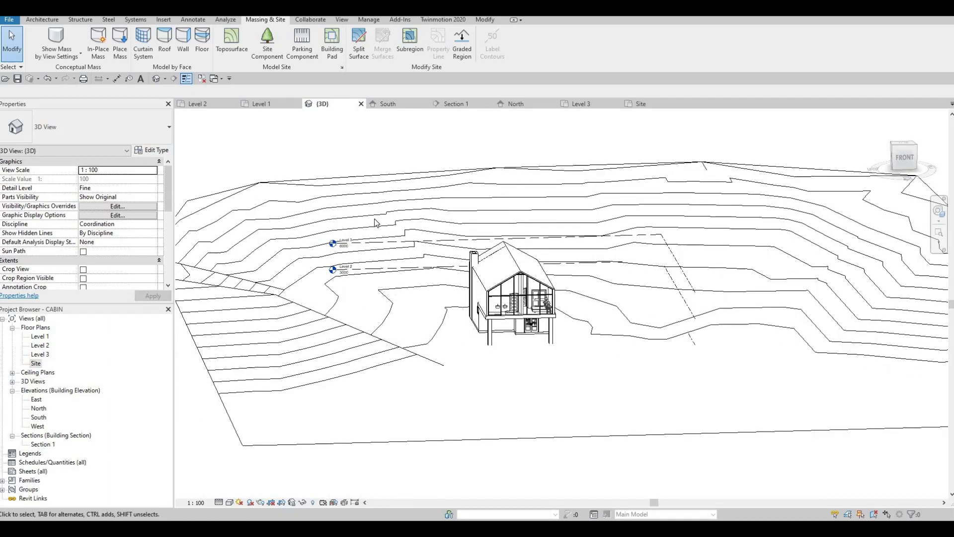
double_click(35, 367)
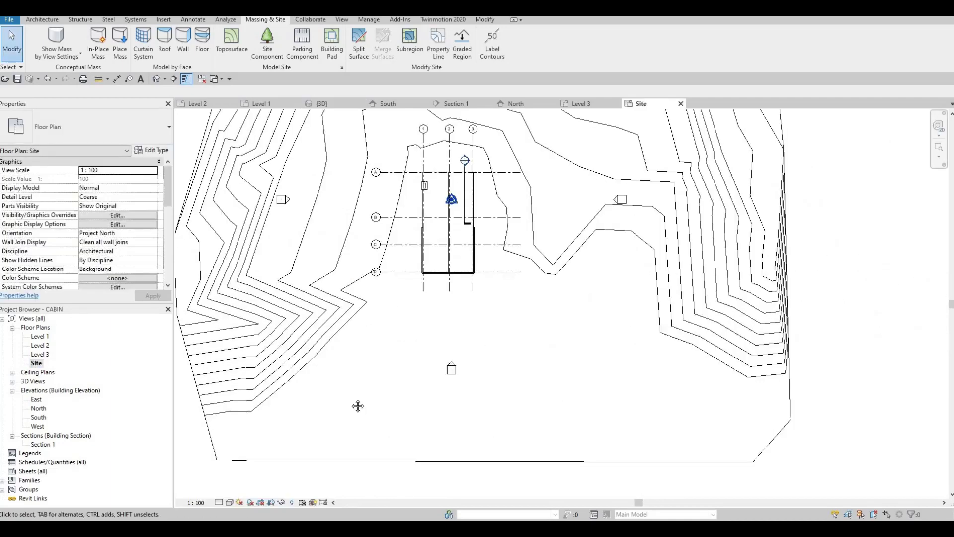
scroll(370, 454, "down", 1)
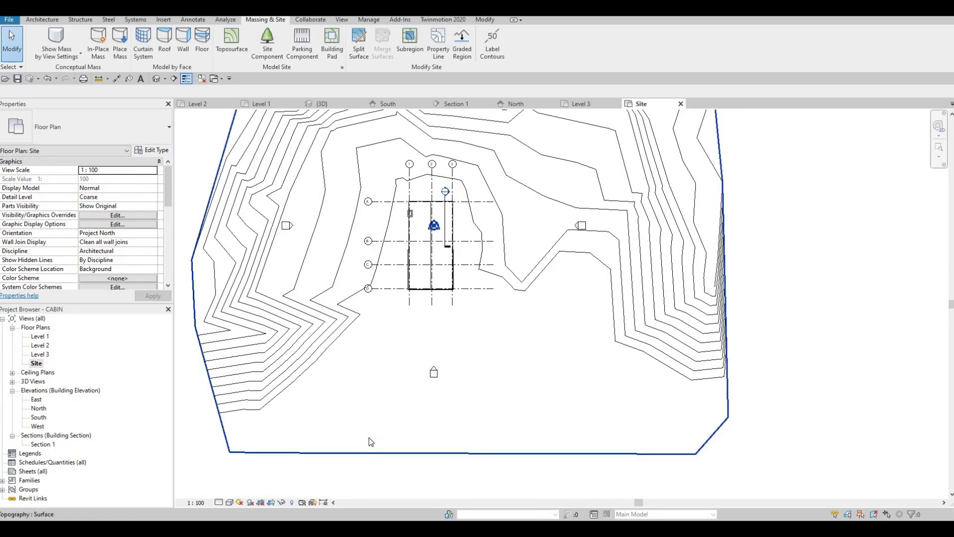
left_click(369, 437)
left_click(407, 48)
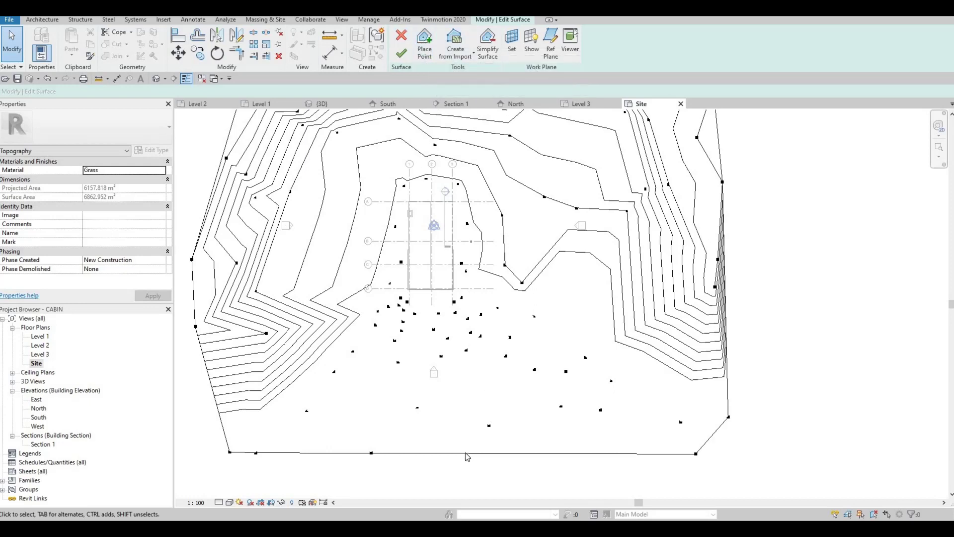
key("Escape")
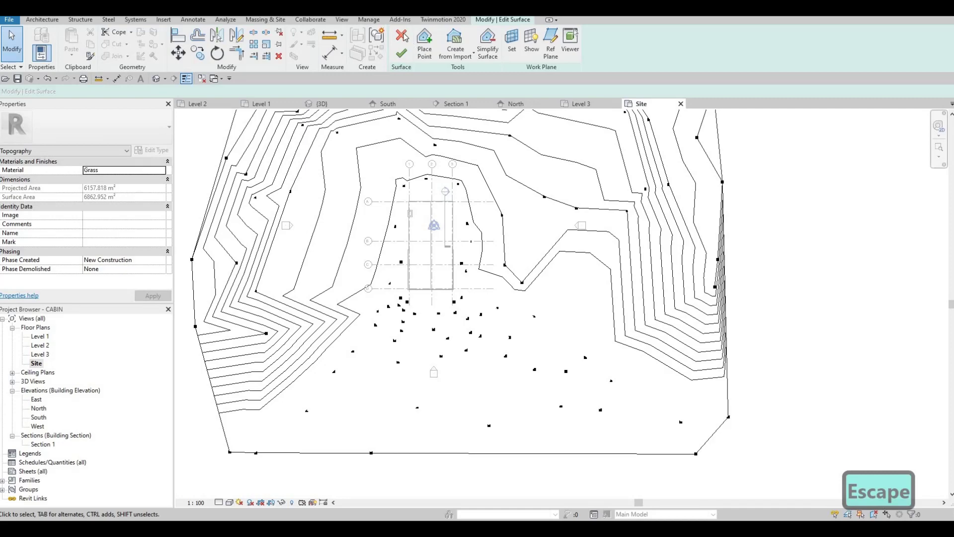
left_click(403, 37)
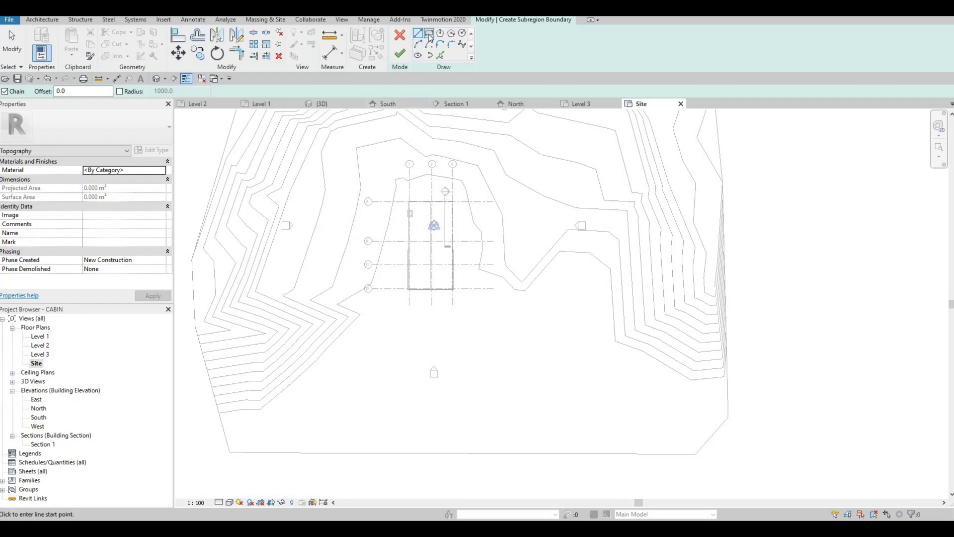
Step: Start a subregion on the toposurface and assign it the Concrete, Precast material
left_click(161, 173)
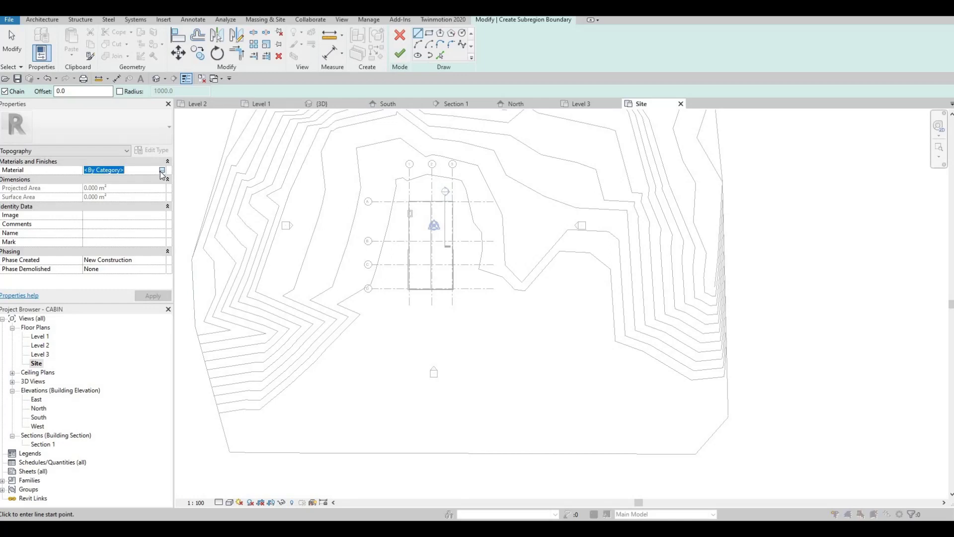
left_click(162, 171)
scroll(320, 284, "down", 3)
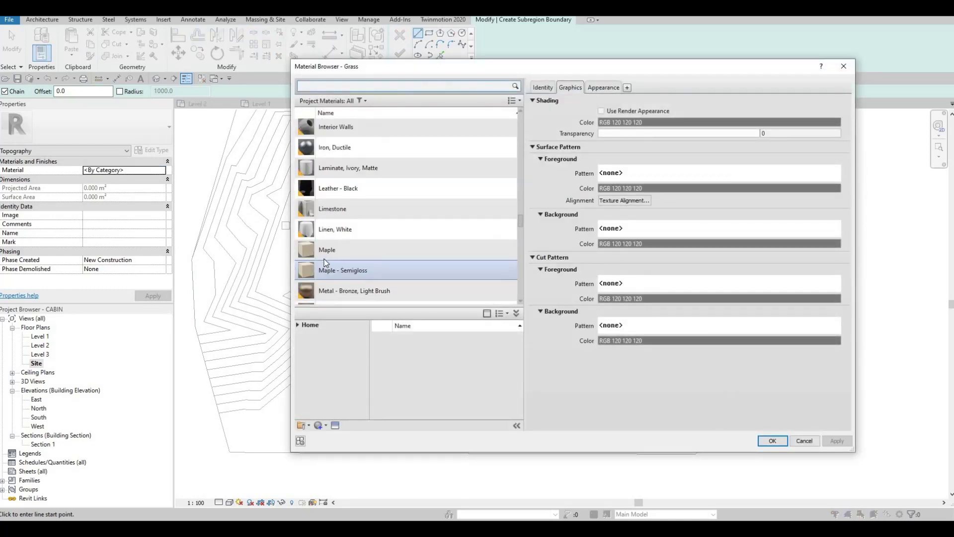
scroll(326, 260, "up", 5)
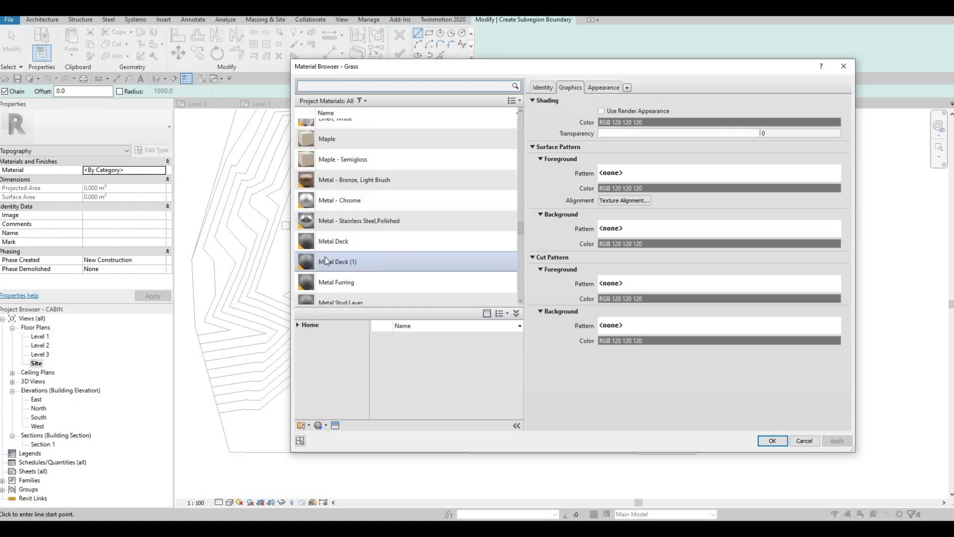
scroll(326, 259, "up", 3)
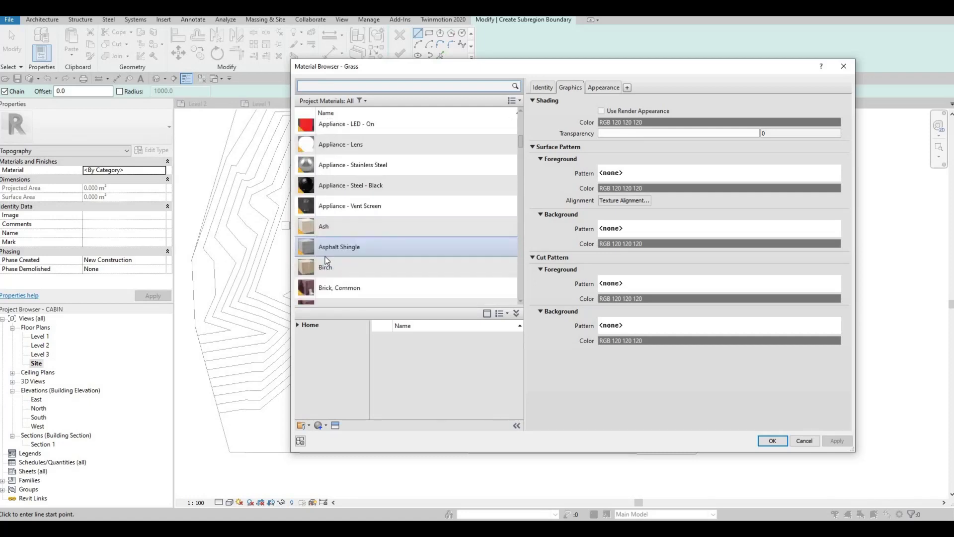
scroll(325, 260, "up", 3)
scroll(325, 259, "down", 7)
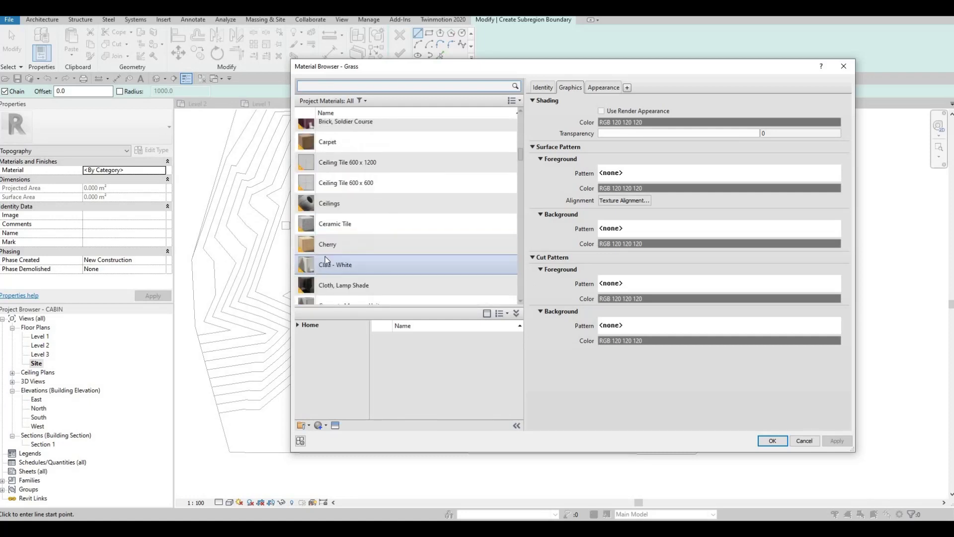
scroll(325, 256, "down", 3)
scroll(347, 220, "down", 1)
left_click(347, 222)
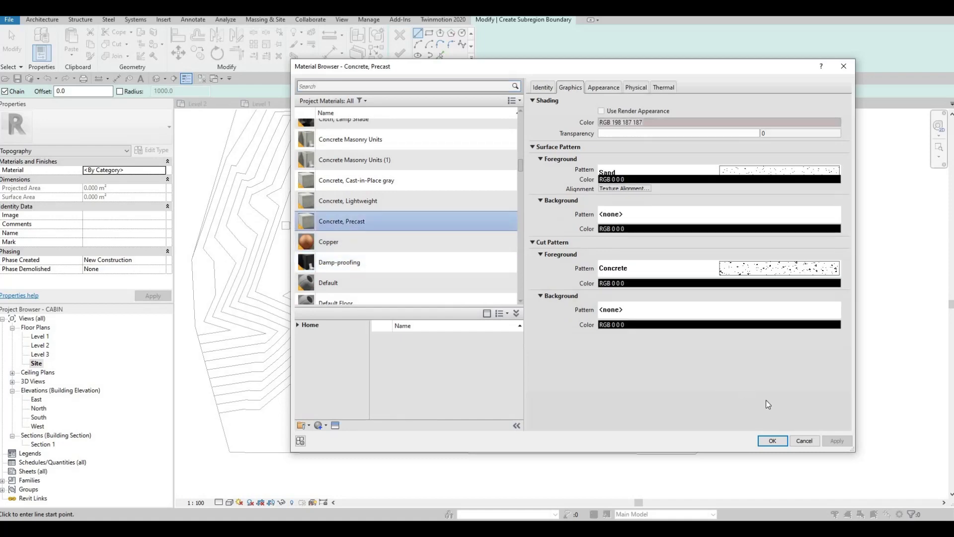
left_click(772, 441)
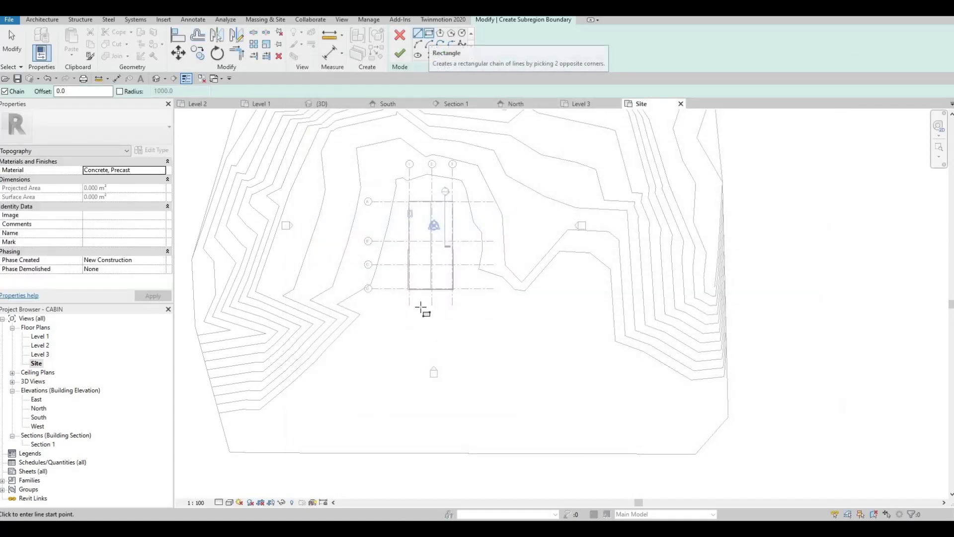
Step: Sketch a rectangular pad about 6800 mm wide and 5100 mm deep against the cabin's south wall as part of the subregion boundary
left_click(429, 33)
scroll(415, 281, "up", 3)
scroll(409, 267, "up", 2)
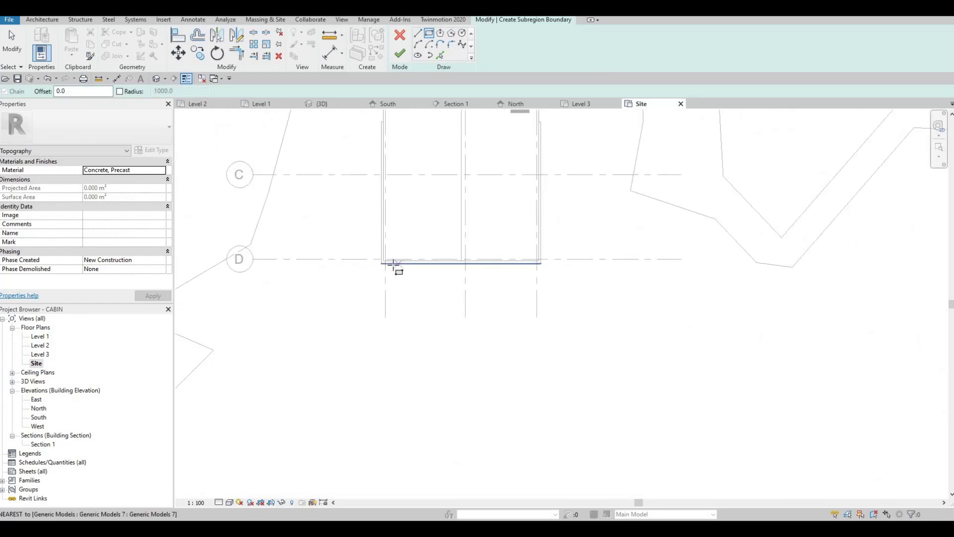
left_click(393, 264)
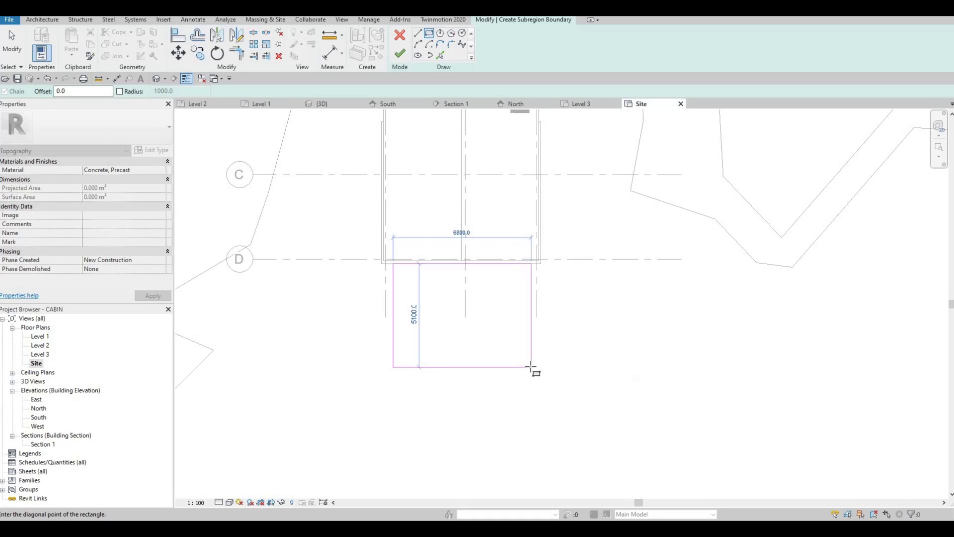
left_click(509, 374)
key("Escape")
middle_click_drag(443, 280, 402, 226)
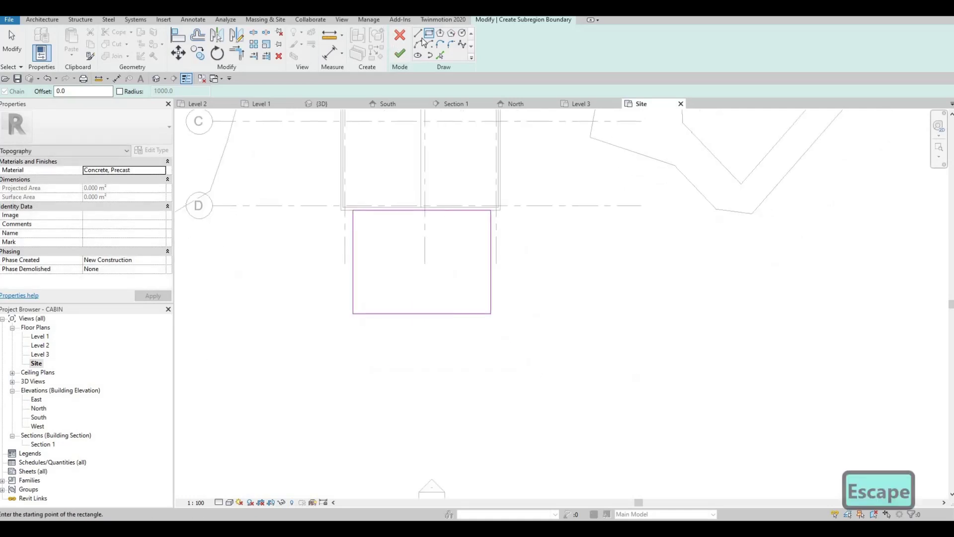
key("Escape")
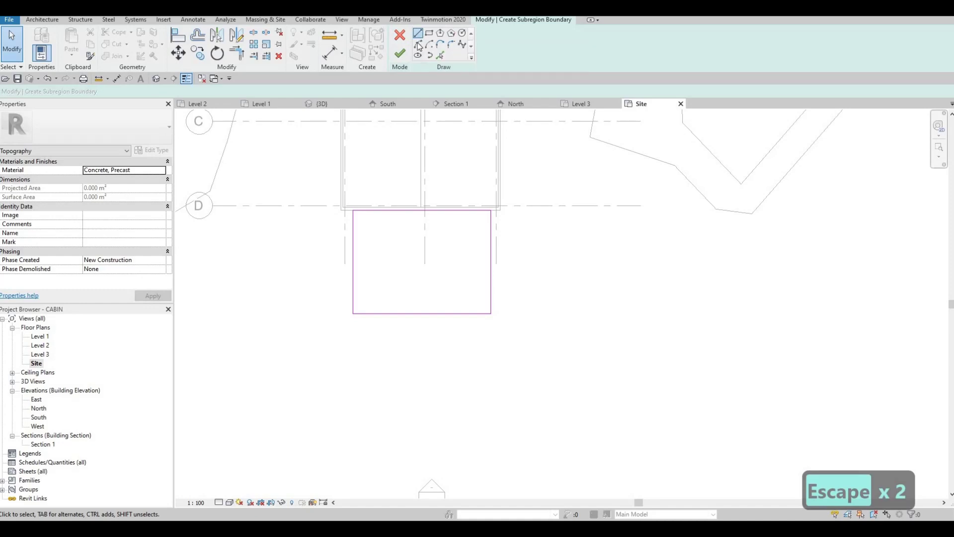
left_click(418, 44)
key("Escape")
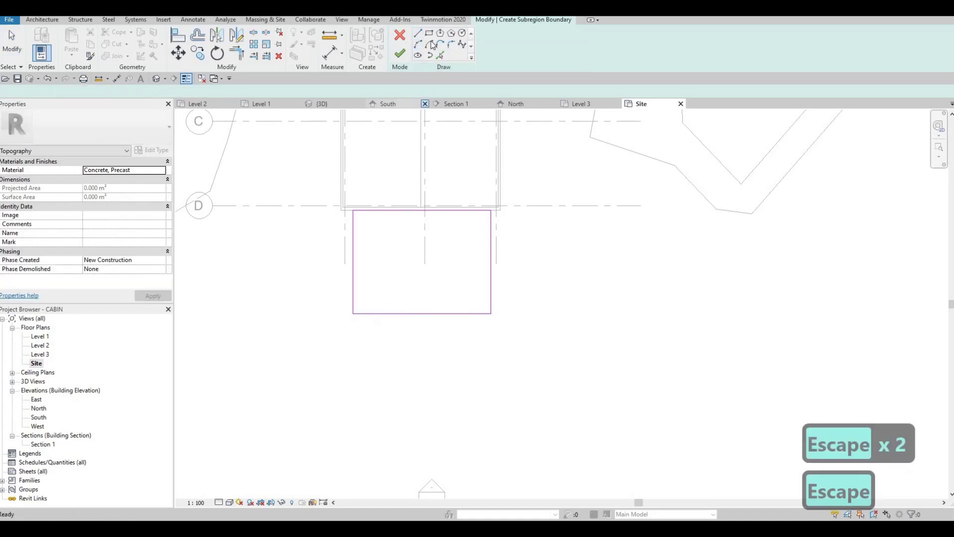
left_click(450, 45)
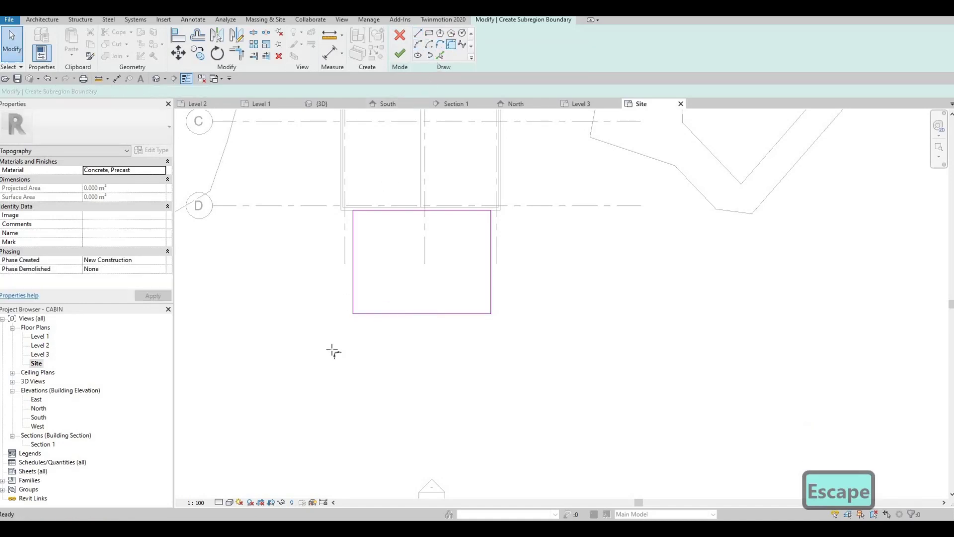
left_click(366, 314)
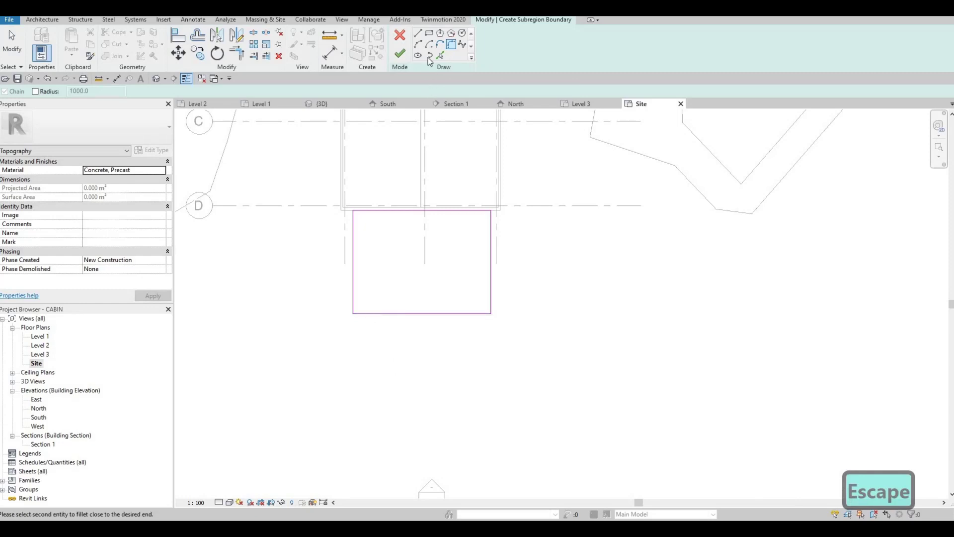
Step: Draw the driveway's first edge arc southward from near the pad's southwest corner, with a radius of about 10400 mm
left_click(418, 44)
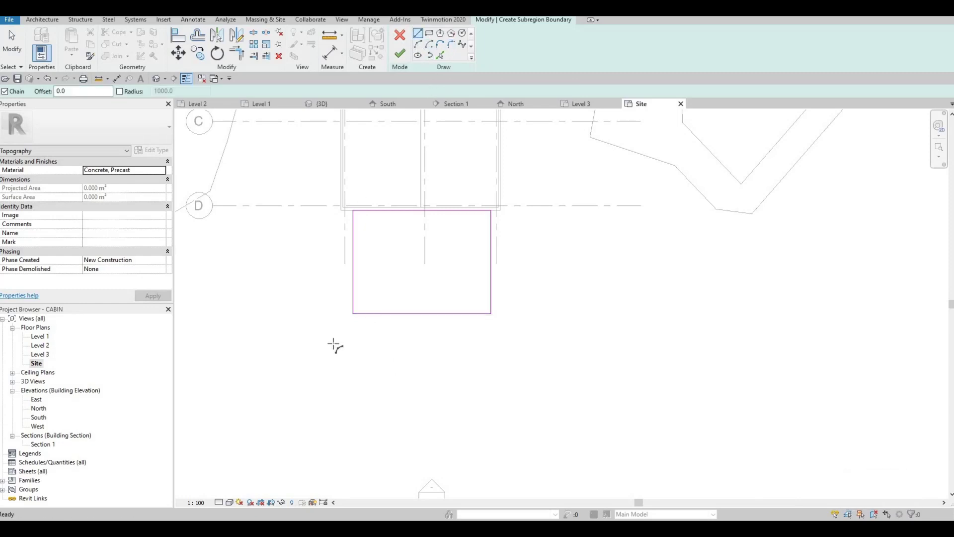
left_click(373, 314)
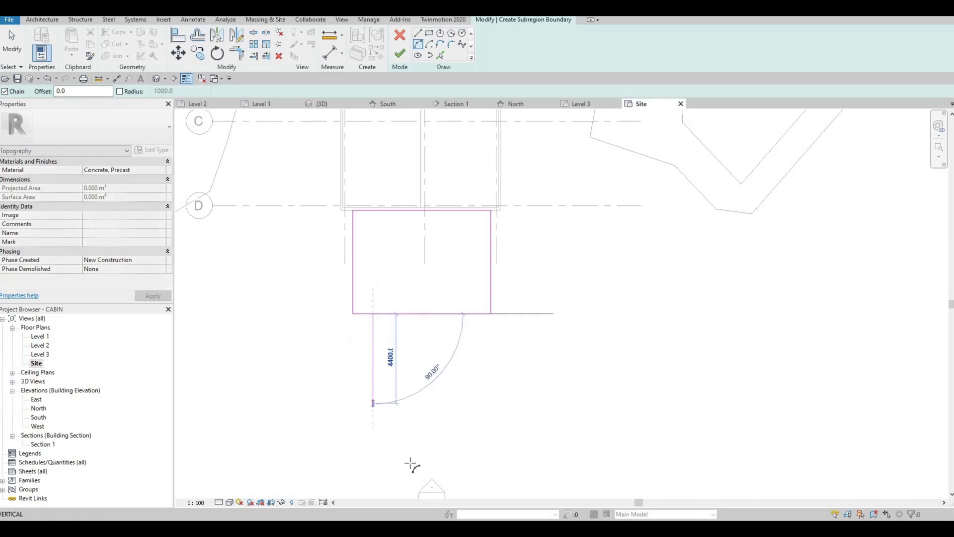
left_click(407, 459)
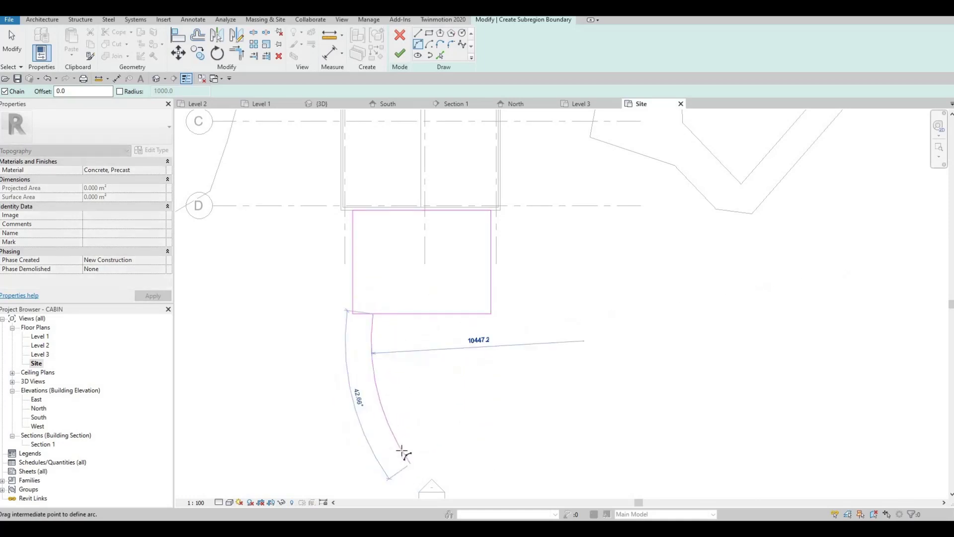
left_click(368, 254)
middle_click_drag(512, 368, 437, 197)
Step: Continue the driveway edge with two chained arcs running southeast and ending near the terrain's southeast corner
scroll(436, 197, "down", 1)
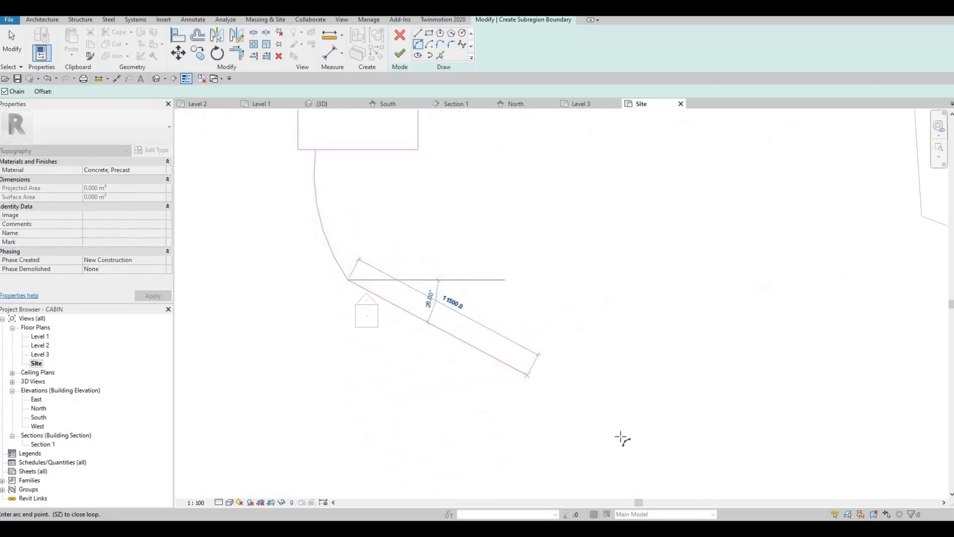
scroll(594, 349, "down", 4)
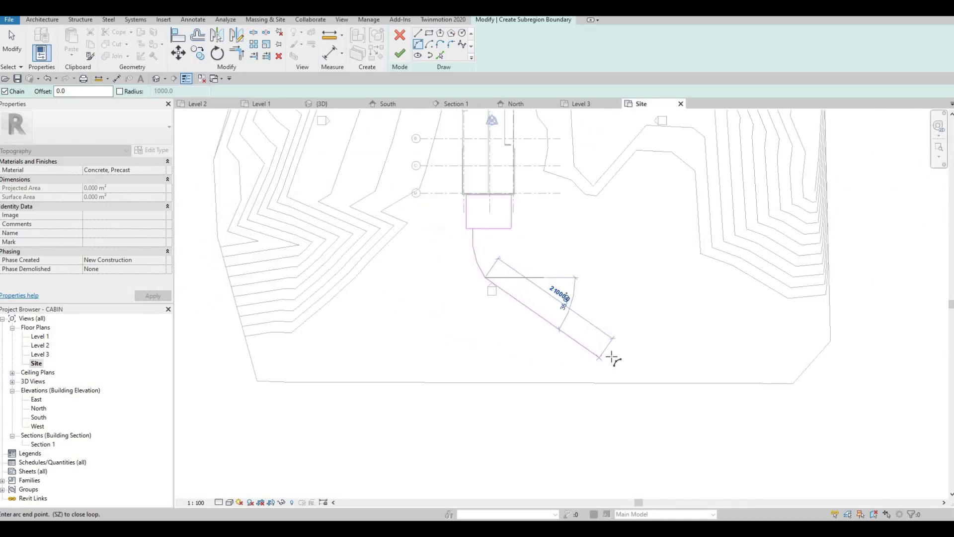
left_click(614, 351)
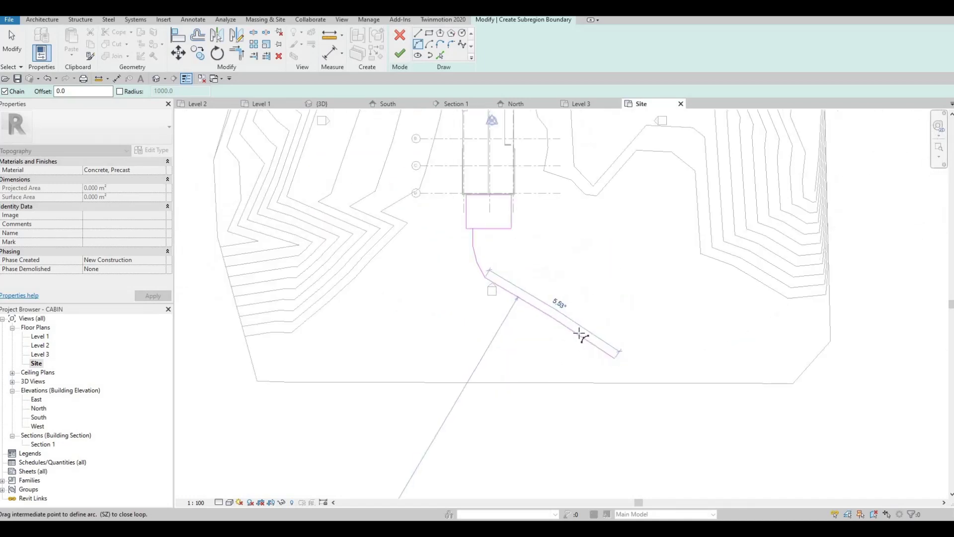
left_click(710, 376)
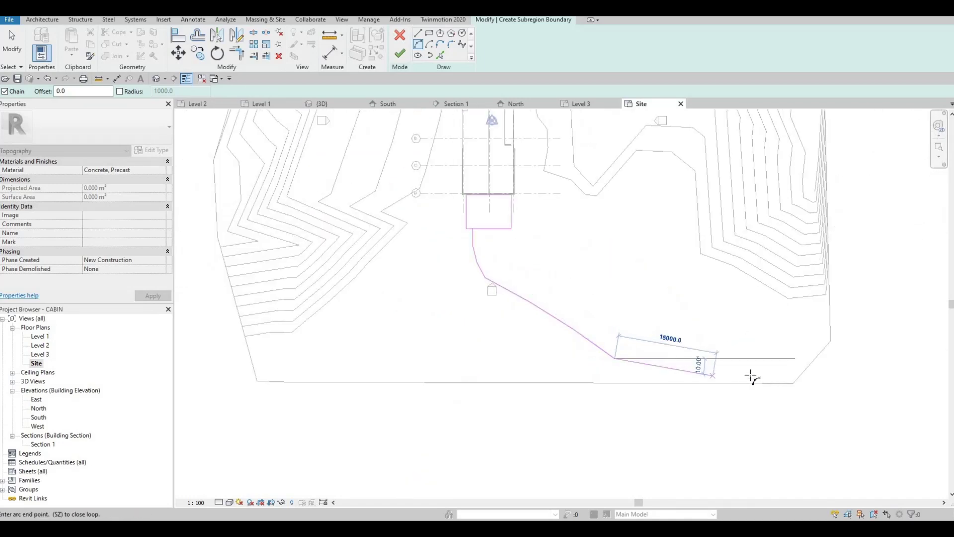
left_click(752, 371)
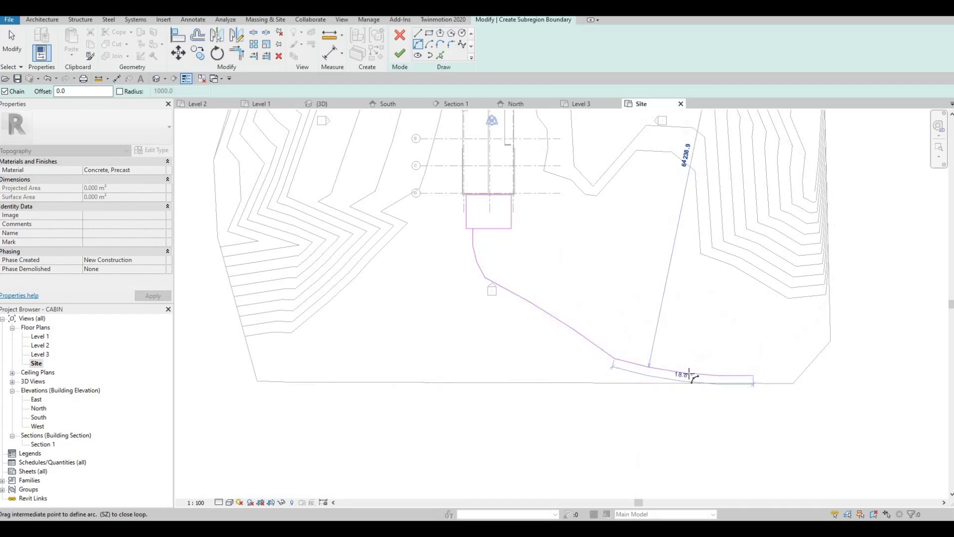
left_click(596, 284)
key("Escape")
key("Escape")
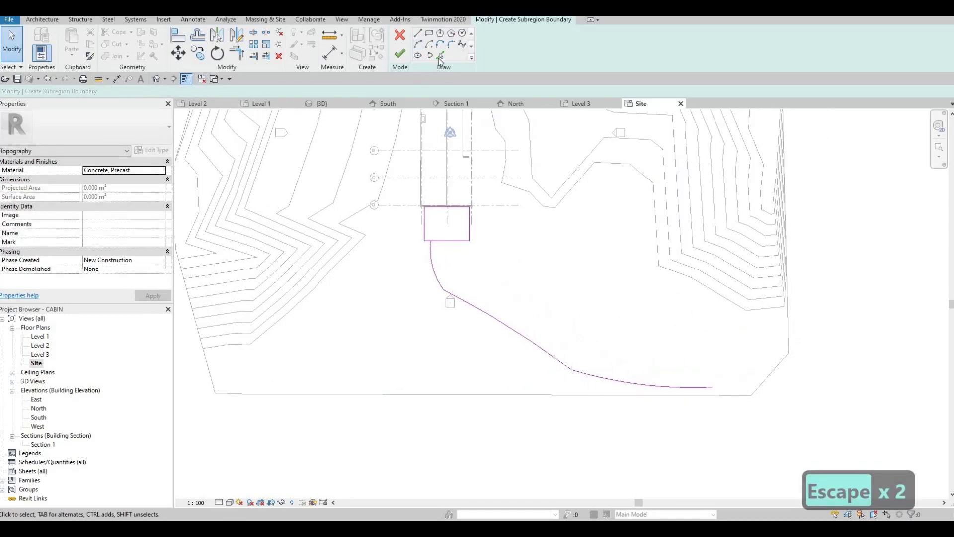
Step: Create the driveway's opposite edge by offsetting its three arcs 4000 mm to the northeast with Pick Lines
left_click(439, 55)
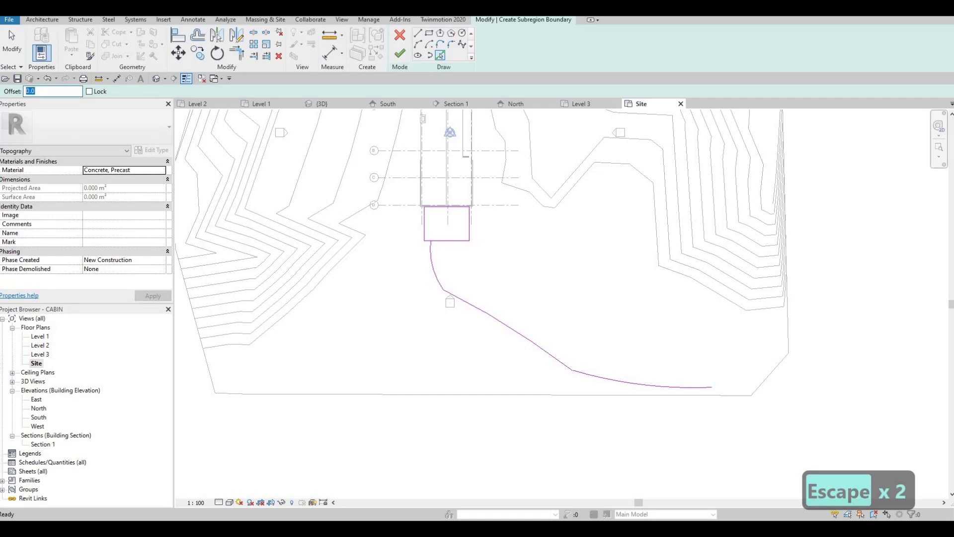
type("4000")
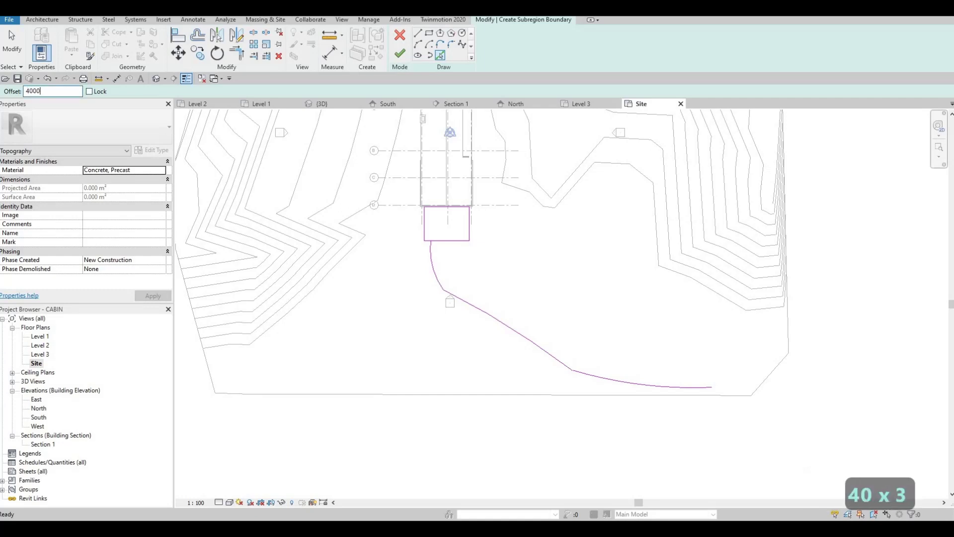
key("Return")
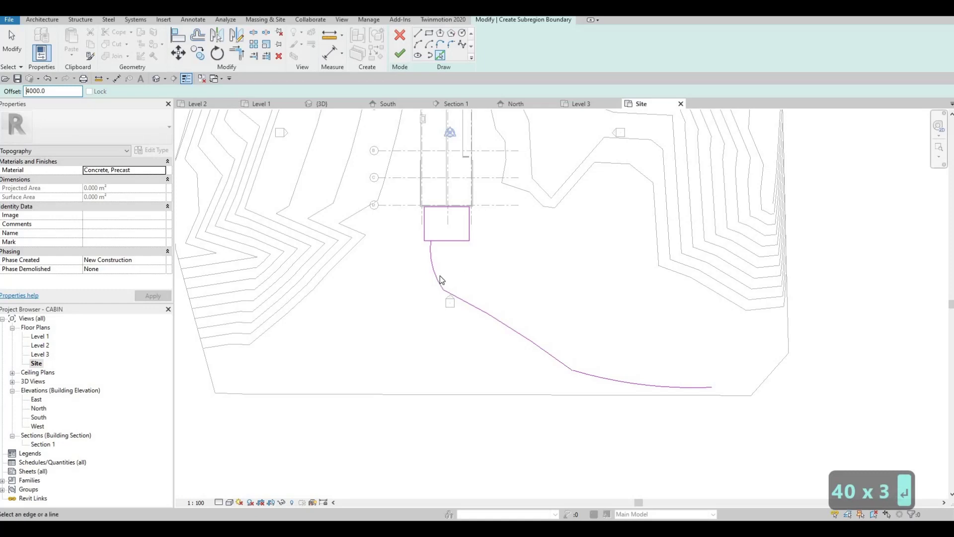
left_click(505, 324)
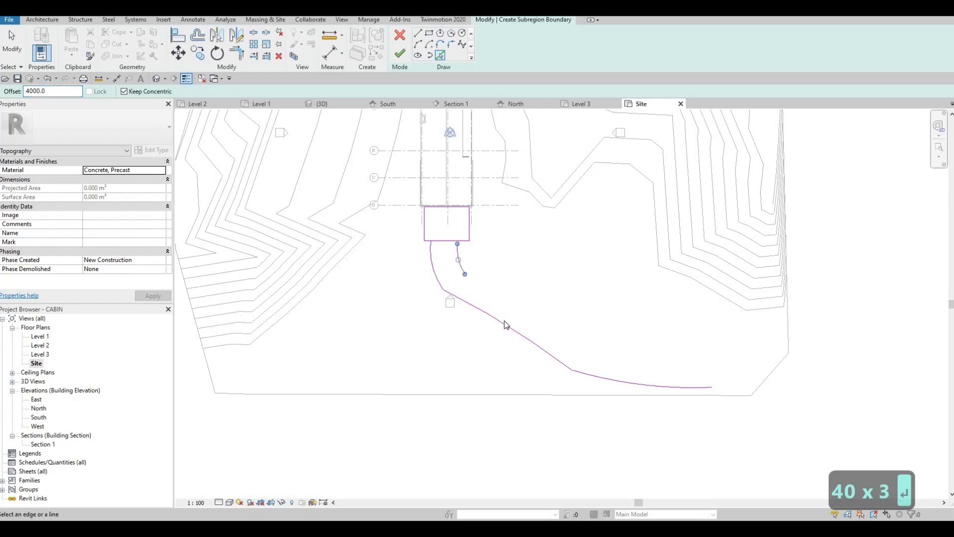
left_click(617, 379)
left_click(649, 381)
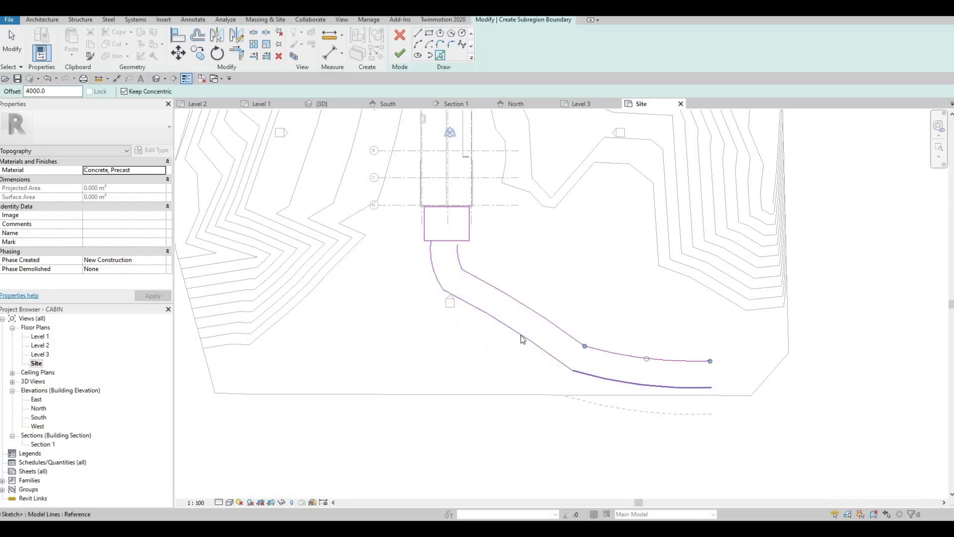
key("Escape")
key("Escape")
middle_click_drag(440, 221, 457, 228)
scroll(467, 239, "up", 5)
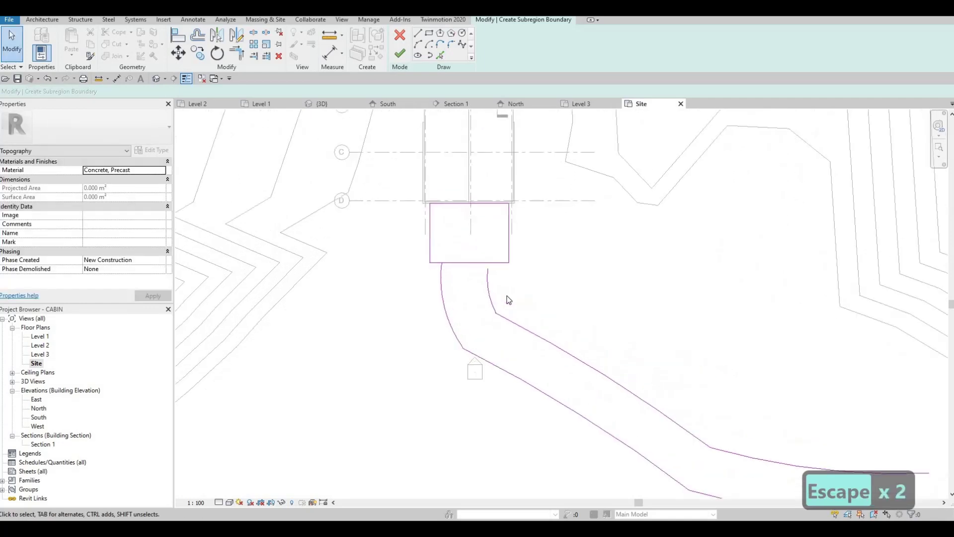
Step: Extend the driveway's northeastern arc north to meet the pad's south edge
key("Escape")
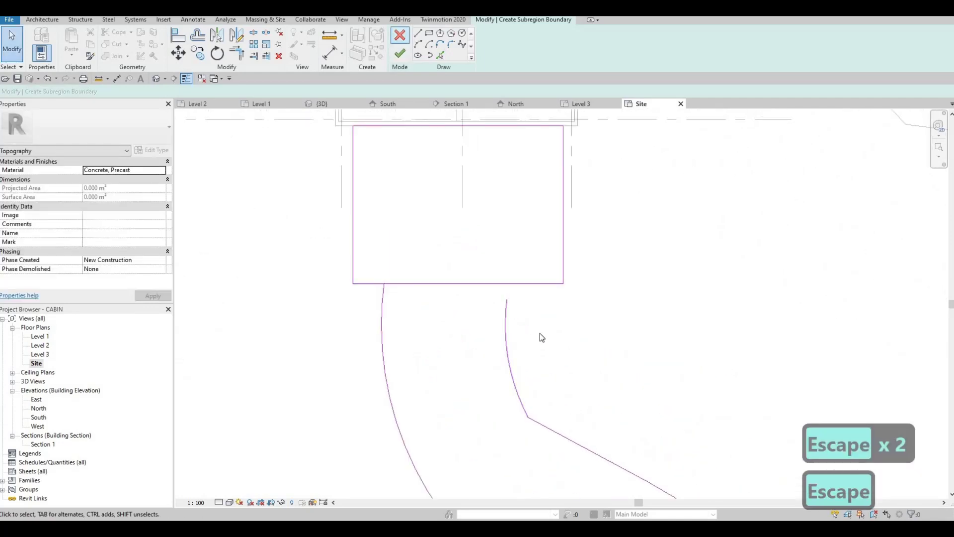
left_click(507, 301)
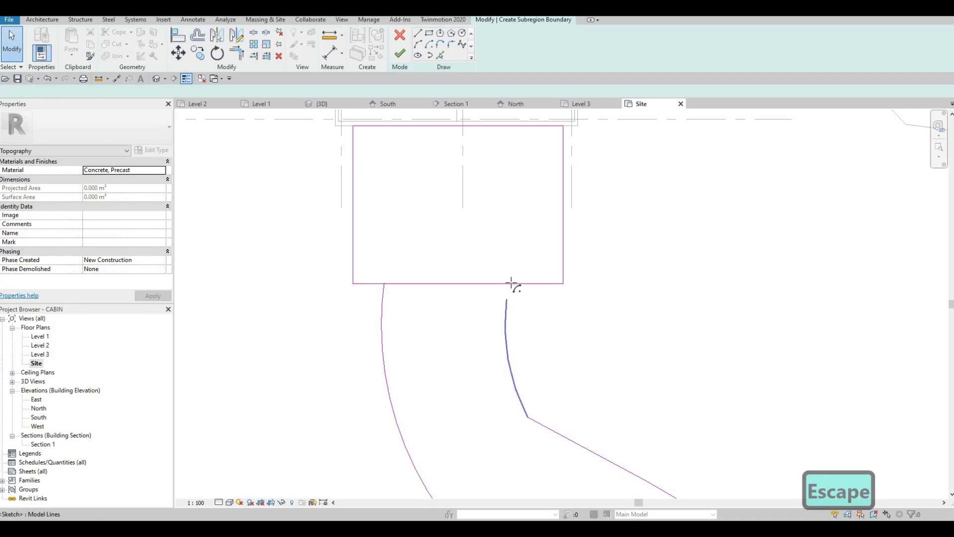
left_click_drag(507, 299, 509, 284)
key("Escape")
key("Escape")
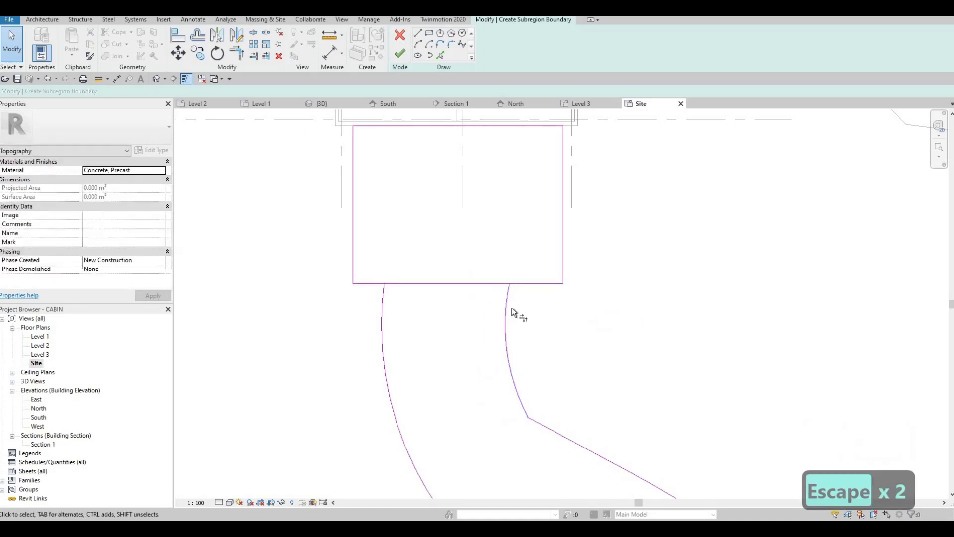
key("t")
key("r")
left_click(507, 298)
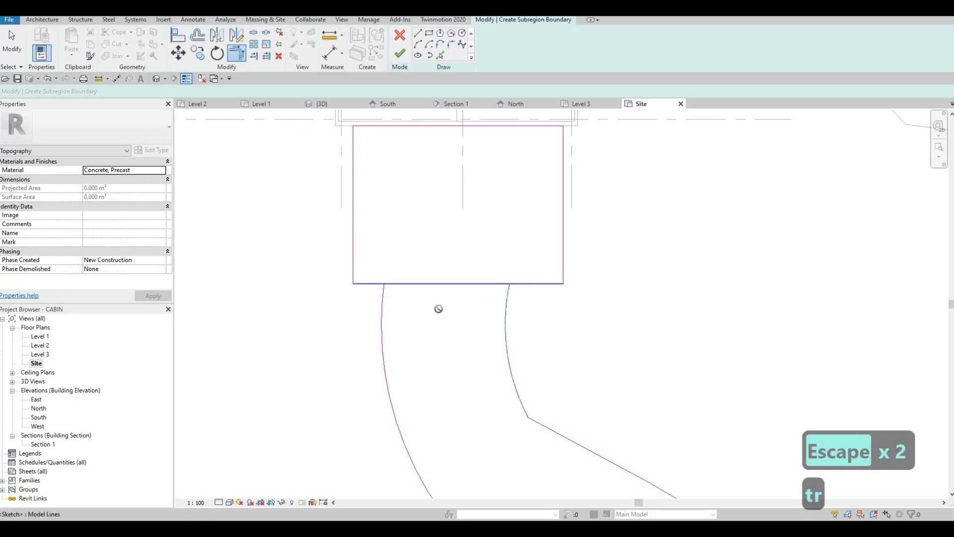
left_click(436, 309)
key("Escape")
key("Escape")
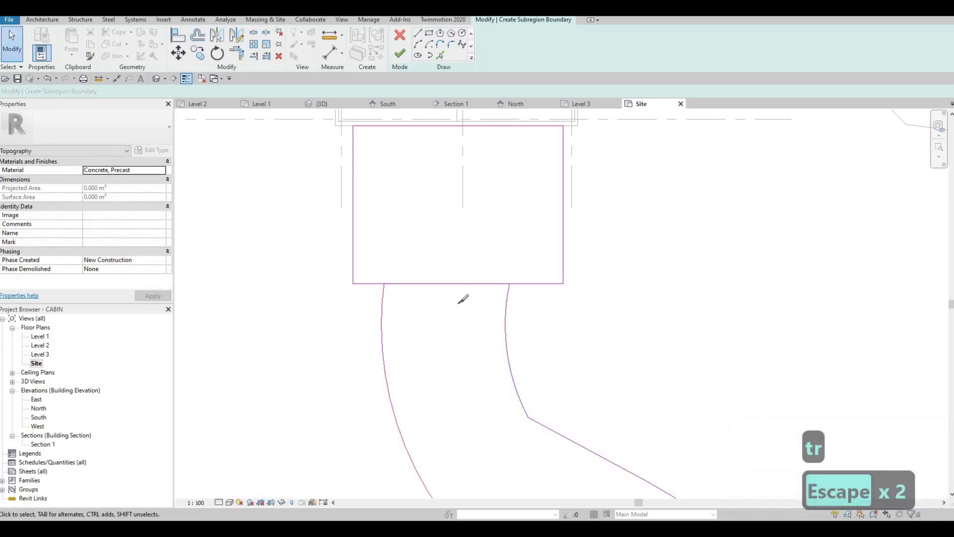
key("s")
key("l")
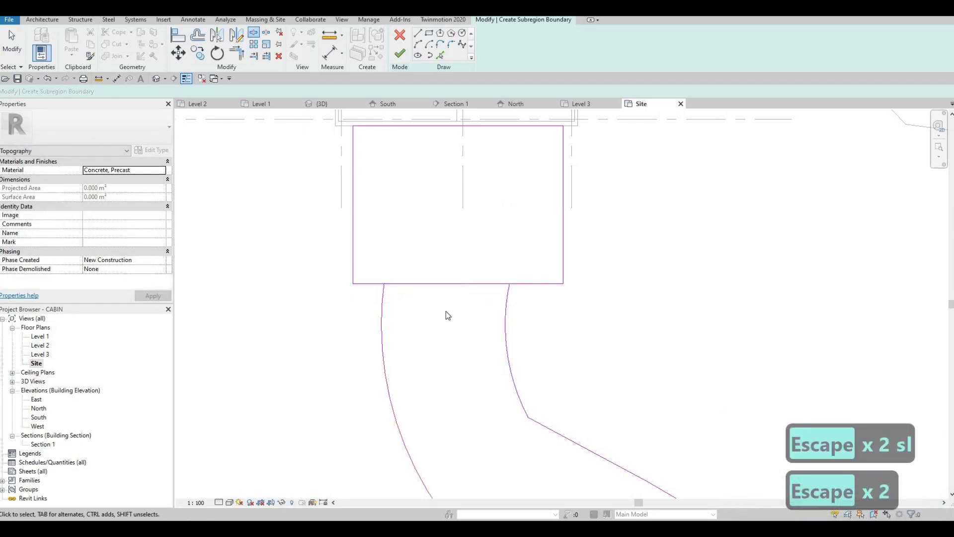
key("Escape")
key("Escape")
Step: Trim away the pad's south edge between the two driveway arcs so the pad opens into the driveway
key("t")
key("r")
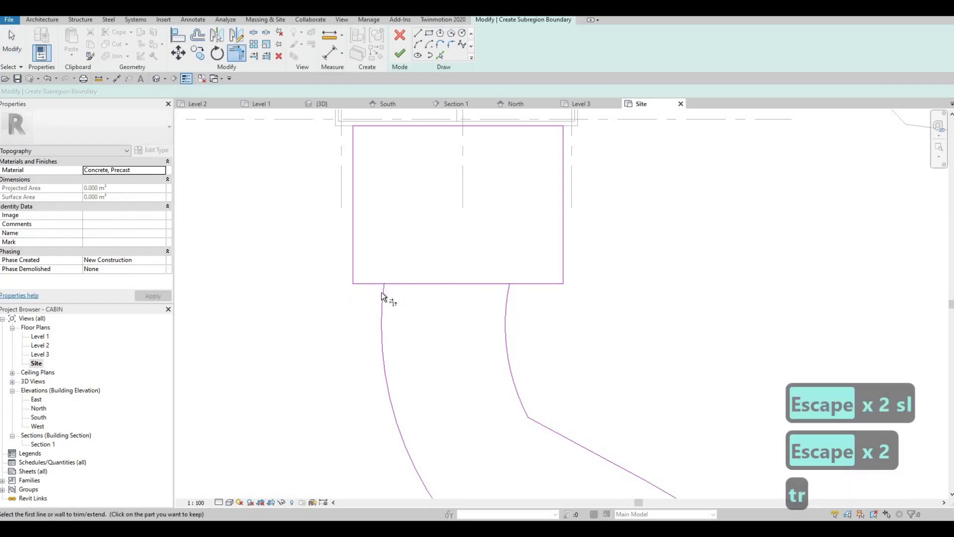
left_click(383, 292)
left_click(506, 300)
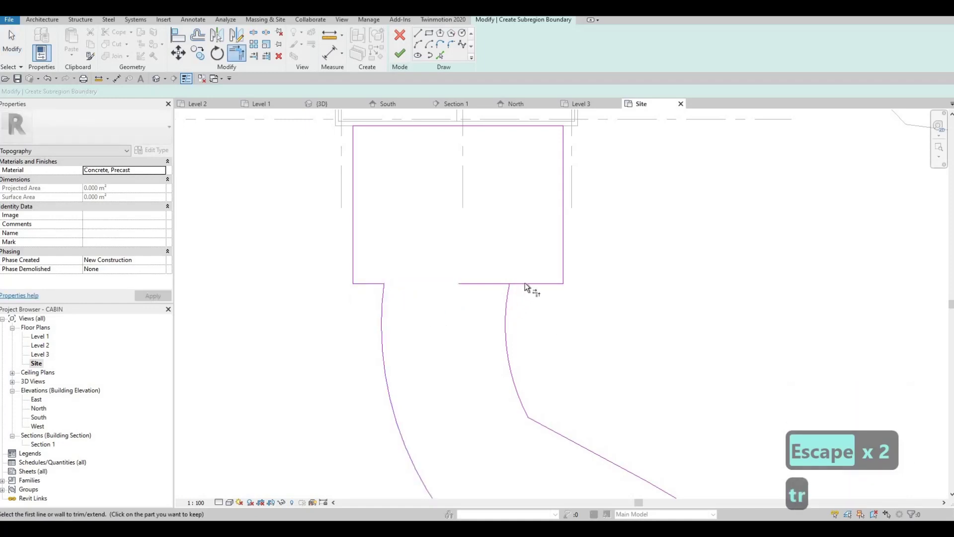
left_click(526, 283)
key("Escape")
key("Escape")
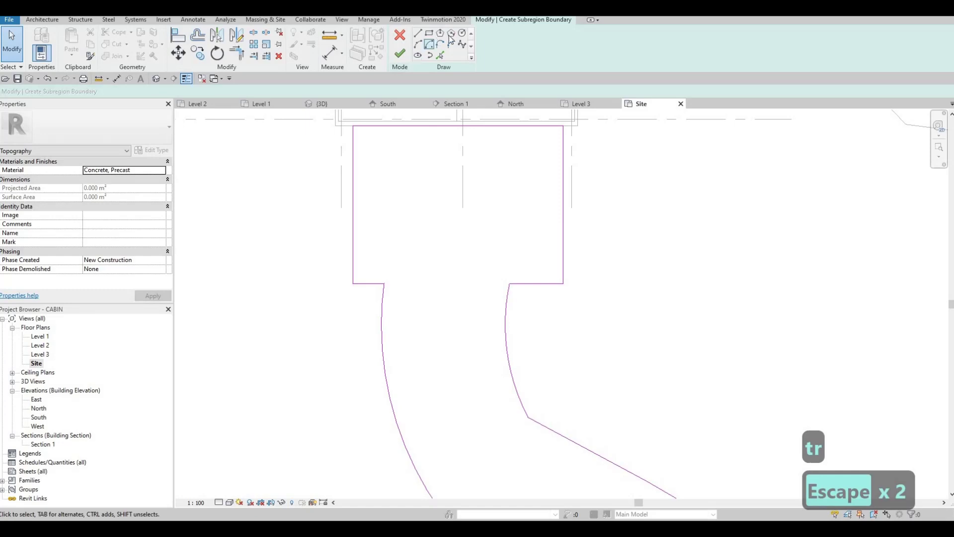
Step: Try rounding the pad's southeast corner with a 900 mm fillet arc and undo it
key("Return")
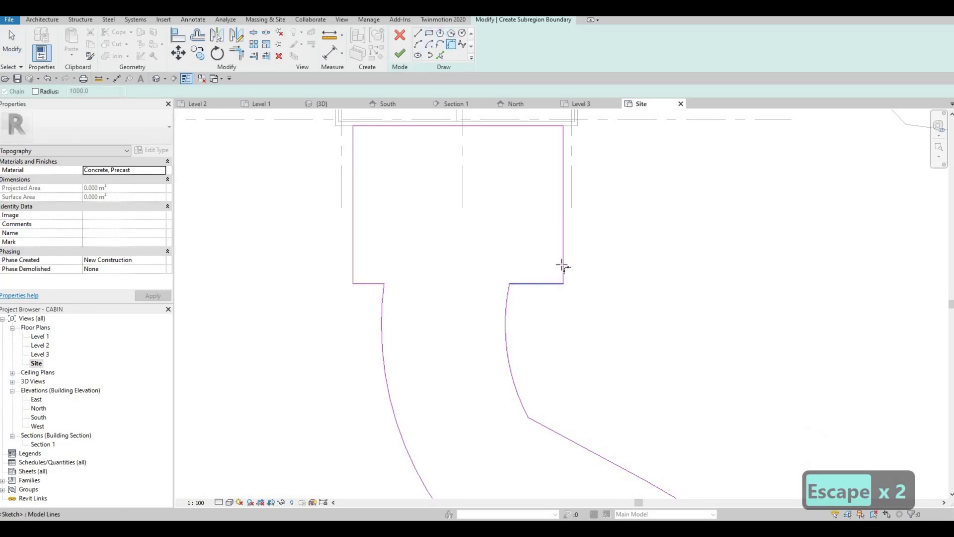
left_click(562, 269)
left_click(537, 283)
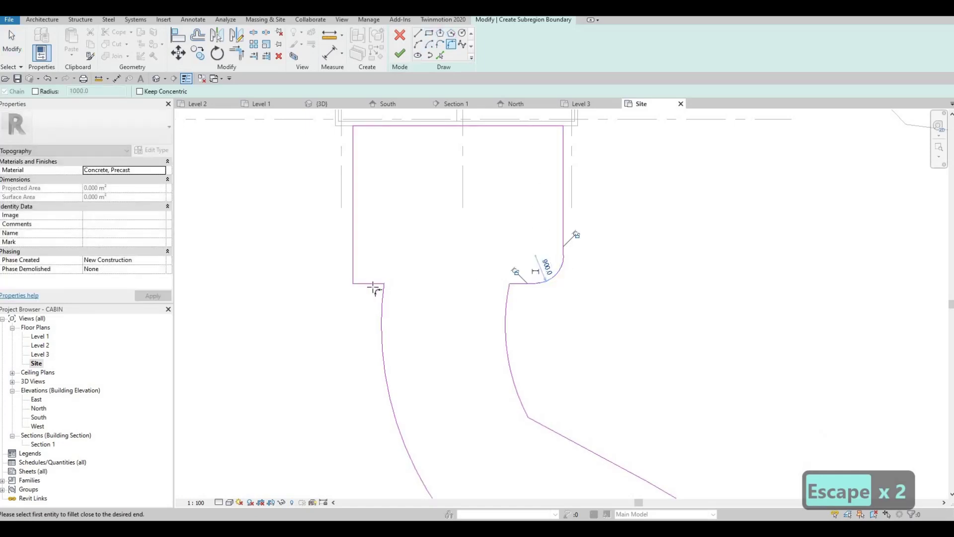
left_click(370, 283)
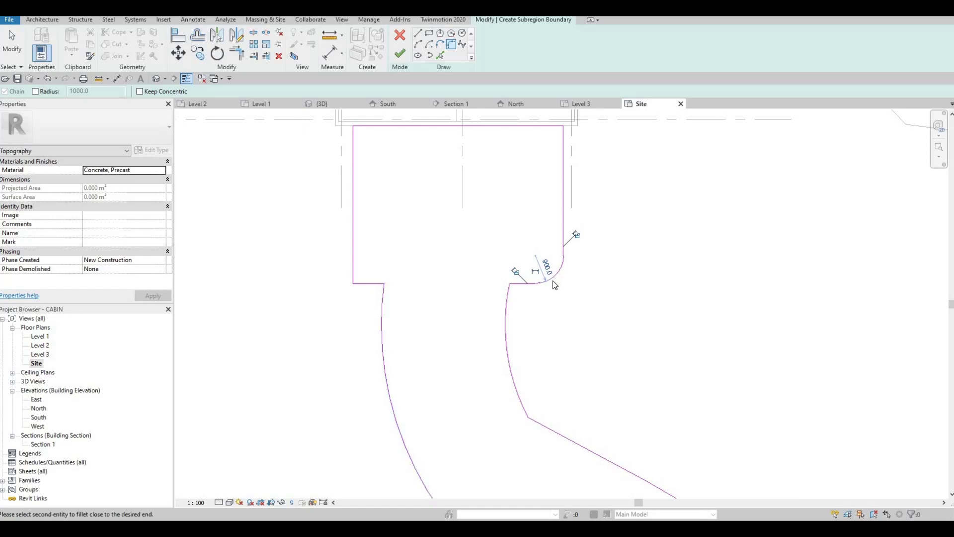
key("Escape")
key("Escape")
key("ctrl+z")
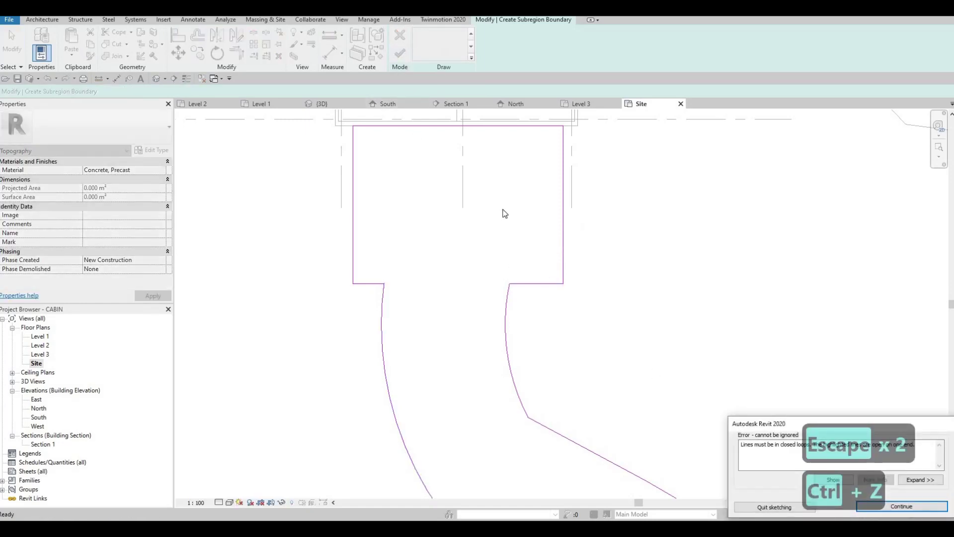
key("Escape")
middle_click_drag(646, 319, 555, 209)
scroll(517, 207, "down", 3)
scroll(658, 286, "down", 1)
middle_click_drag(813, 410, 670, 318)
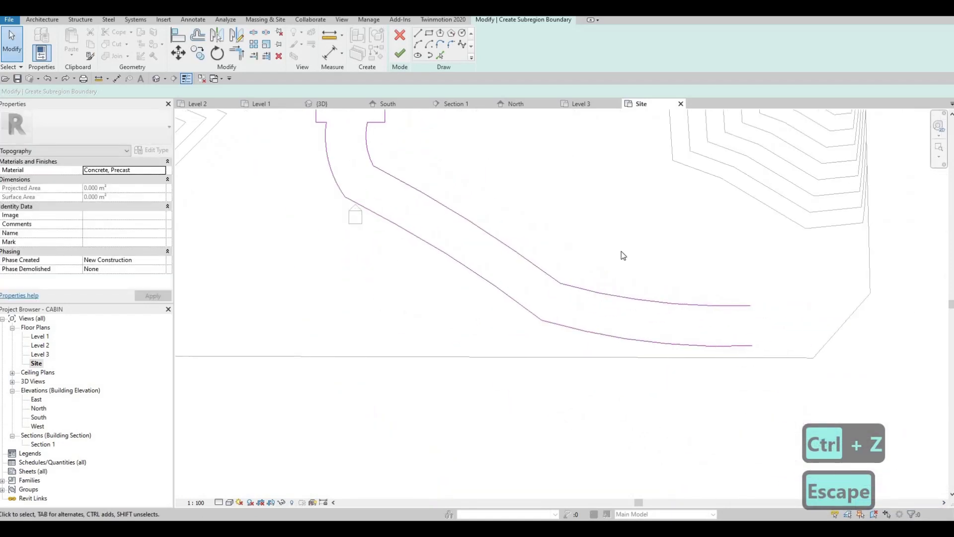
middle_click_drag(623, 256, 548, 230)
left_click(428, 44)
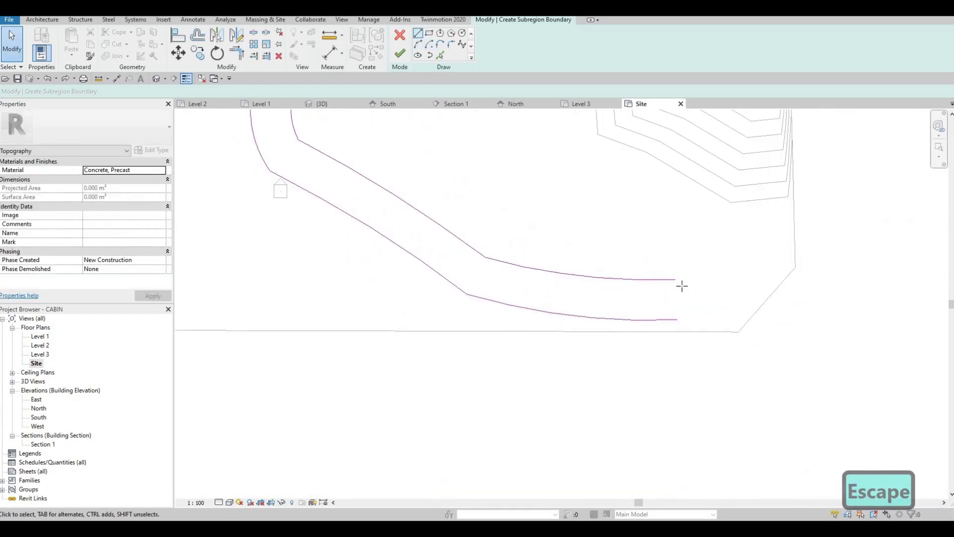
left_click(678, 319)
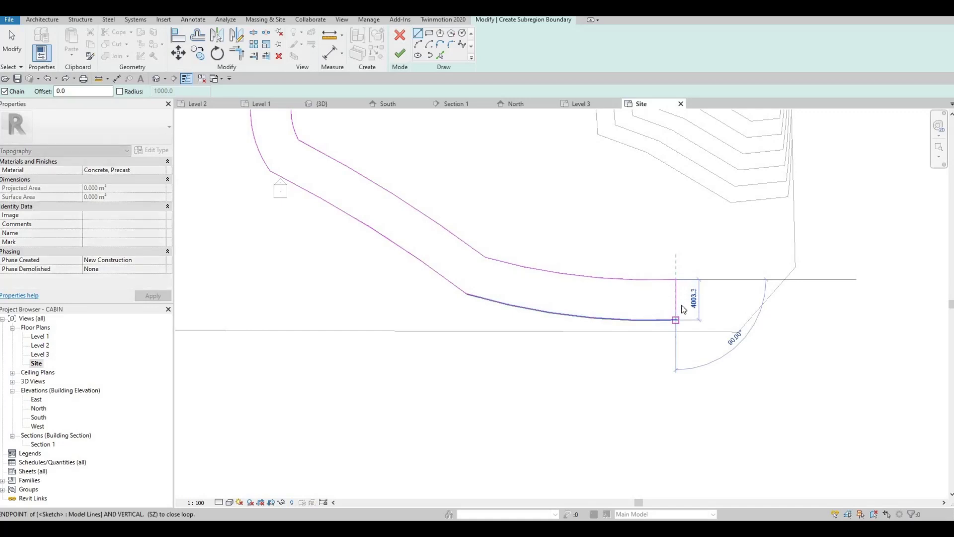
key("Escape")
key("Escape")
Step: Close the driveway's east end with a vertical line about 4000 mm long between its two edges
left_click(451, 44)
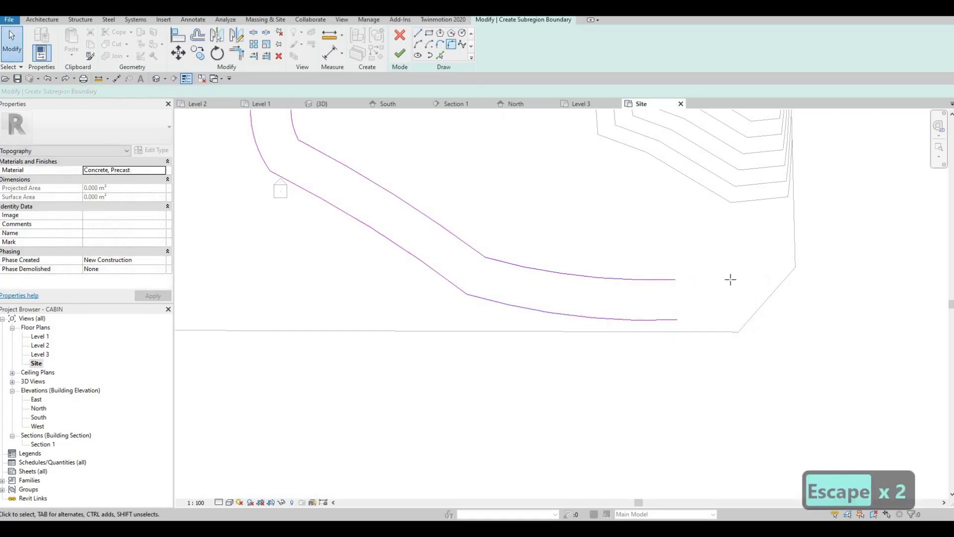
left_click(676, 279)
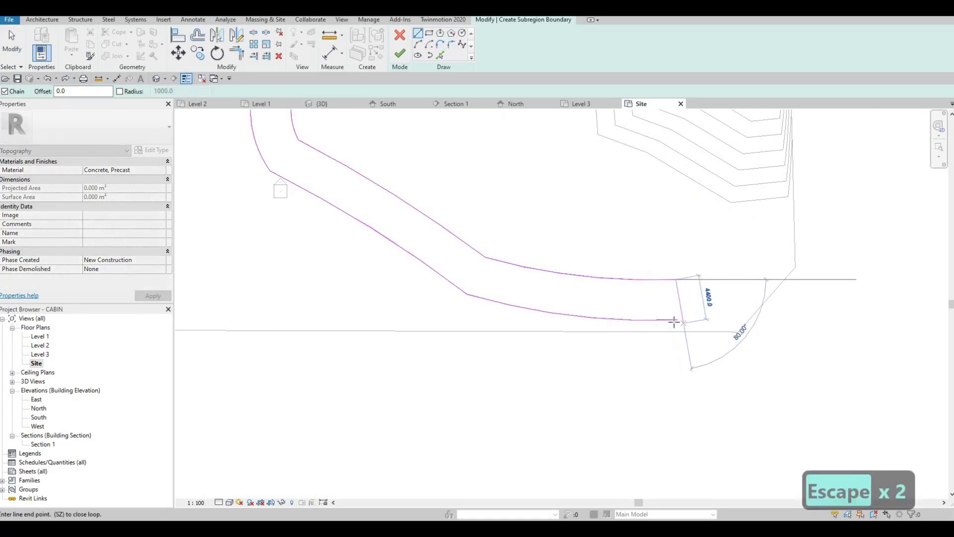
left_click(675, 320)
key("Escape")
key("Escape")
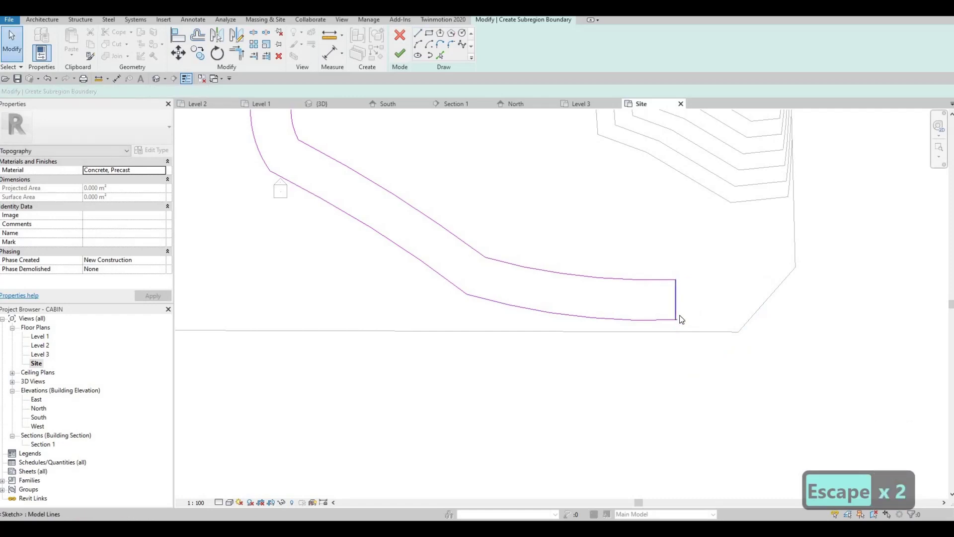
Step: Trim the driveway's southern edge and the closing end line to a clean corner
scroll(676, 312, "up", 2)
key("t")
key("r")
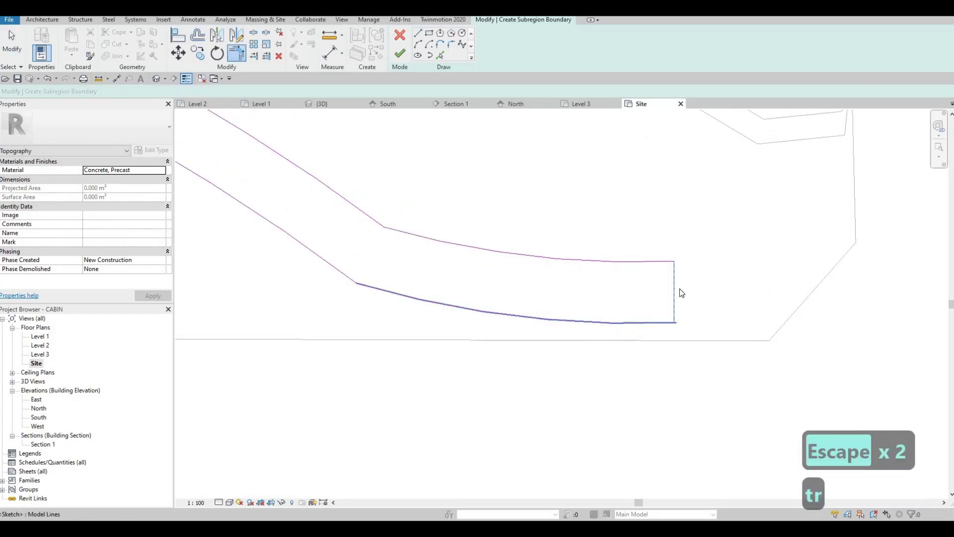
key("Escape")
Step: Move the driveway's end line east to the terrain's slanted southeast edge and finish the subregion sketch
left_click(677, 288)
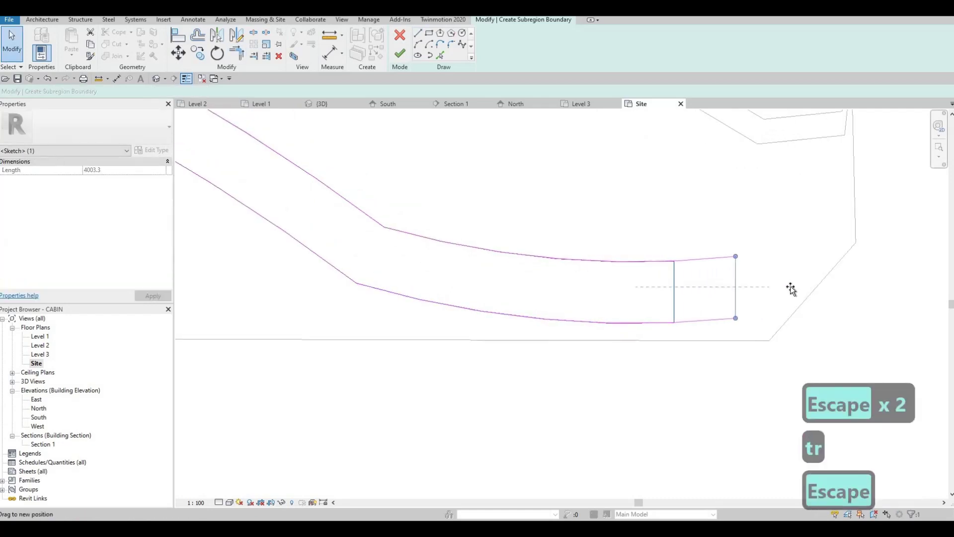
left_click_drag(791, 289, 792, 287)
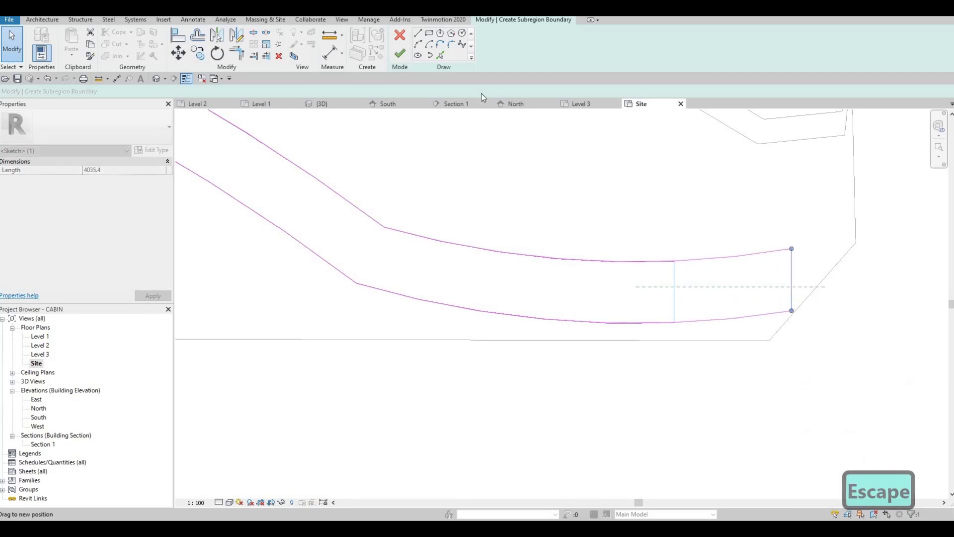
key("Escape")
key("Escape")
left_click(400, 53)
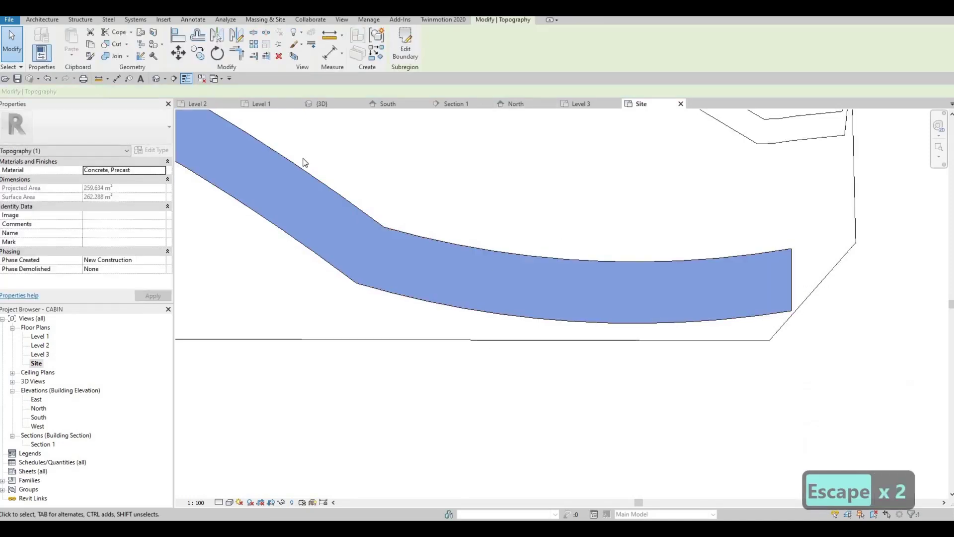
Step: Examine in the 3D view how the concrete pad and driveway meet the cabin's south end
scroll(302, 162, "down", 1)
middle_click_drag(302, 162, 436, 234)
key("Escape")
key("Escape")
left_click(158, 78)
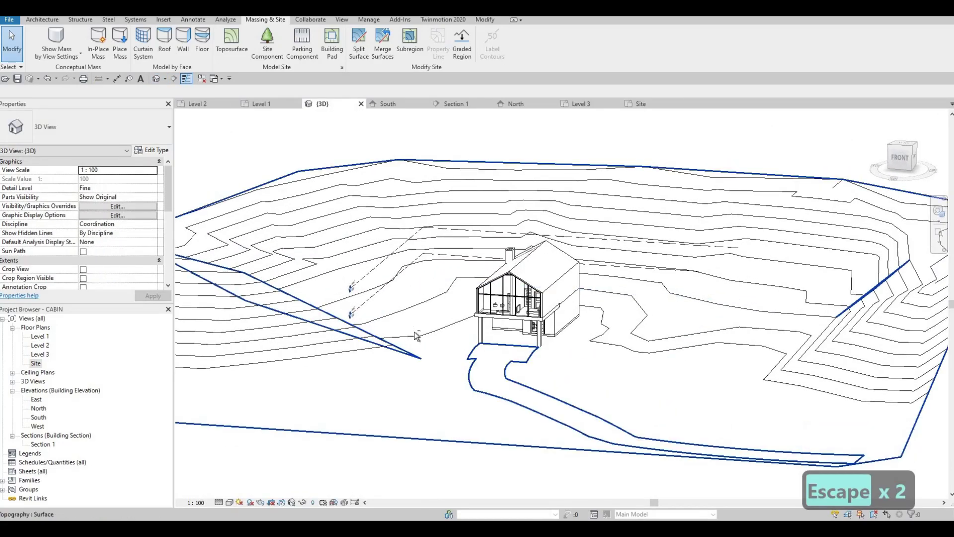
middle_click_drag(418, 332, 536, 318, "shift")
scroll(558, 294, "up", 3)
middle_click_drag(490, 376, 531, 402, "shift")
scroll(544, 360, "up", 1)
middle_click_drag(553, 342, 458, 280, "shift")
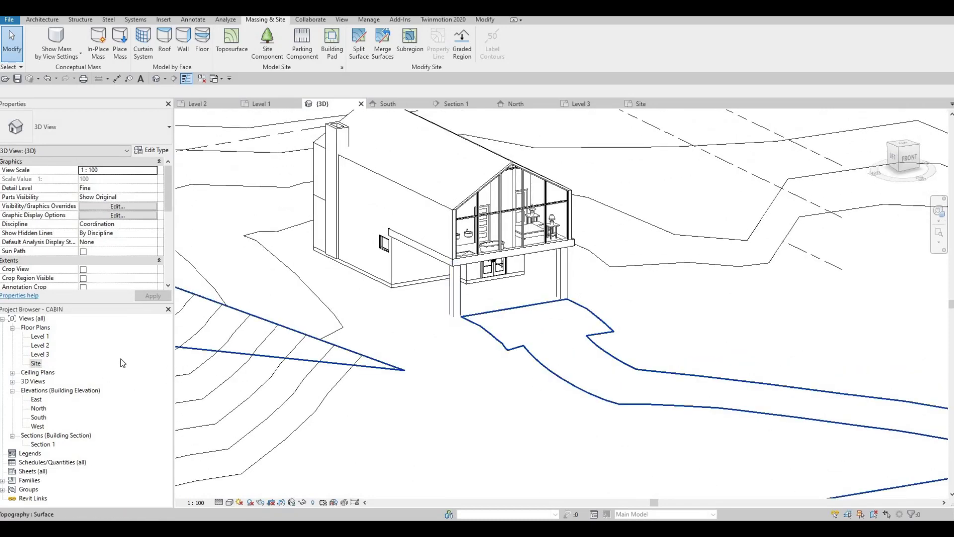
Step: Return to the Site floor plan and open the concrete subregion's boundary for editing
left_click(38, 363)
key("Escape")
key("Escape")
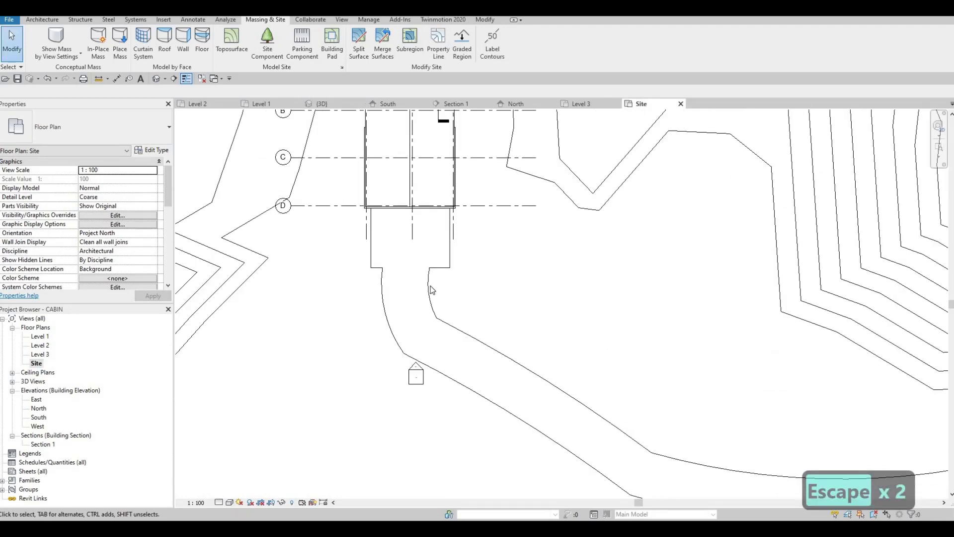
left_click(431, 286)
left_click(406, 50)
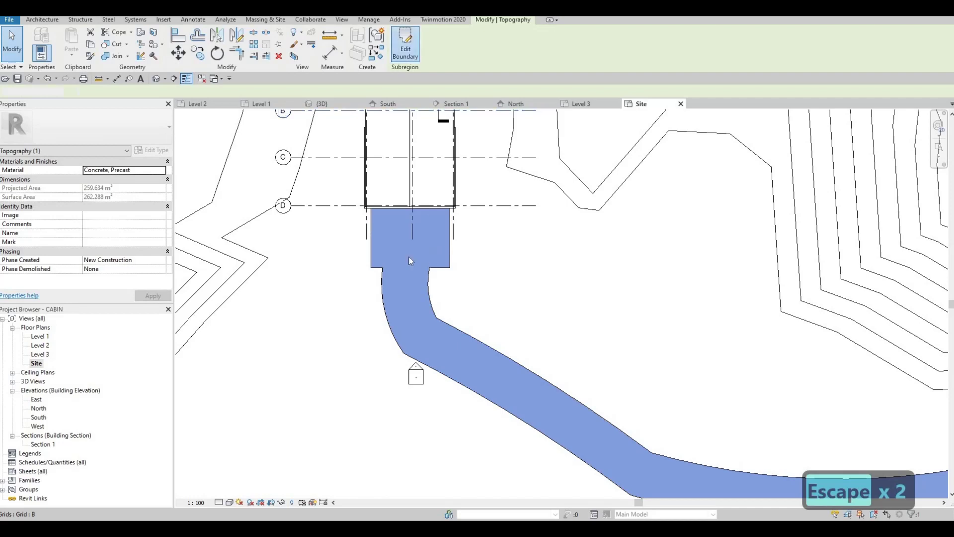
Step: Nudge the pad's five boundary lines north under the cabin until its south edge lies just above grid D
left_click_drag(339, 241, 477, 340)
key("Up")
key("Up")
key("Up")
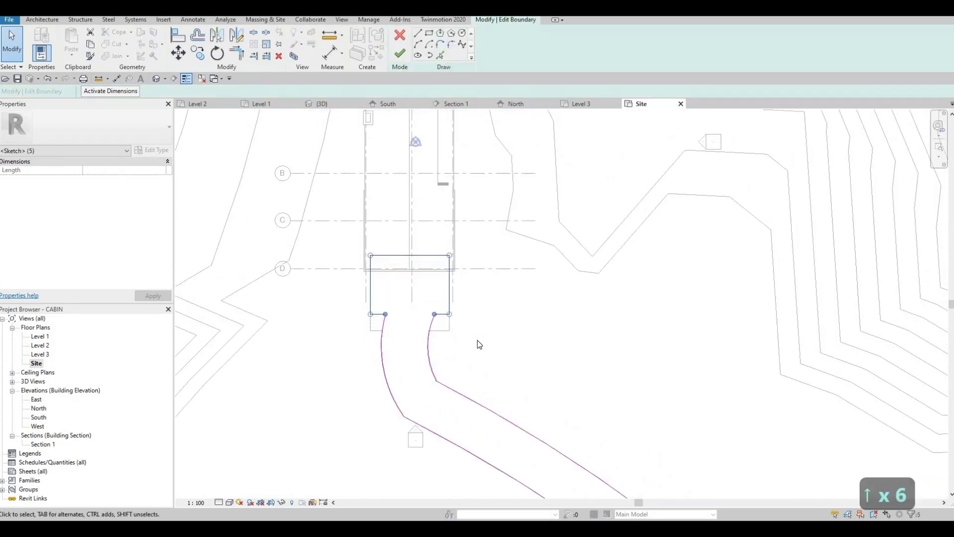
key("Up")
key("Up")
key("Up")
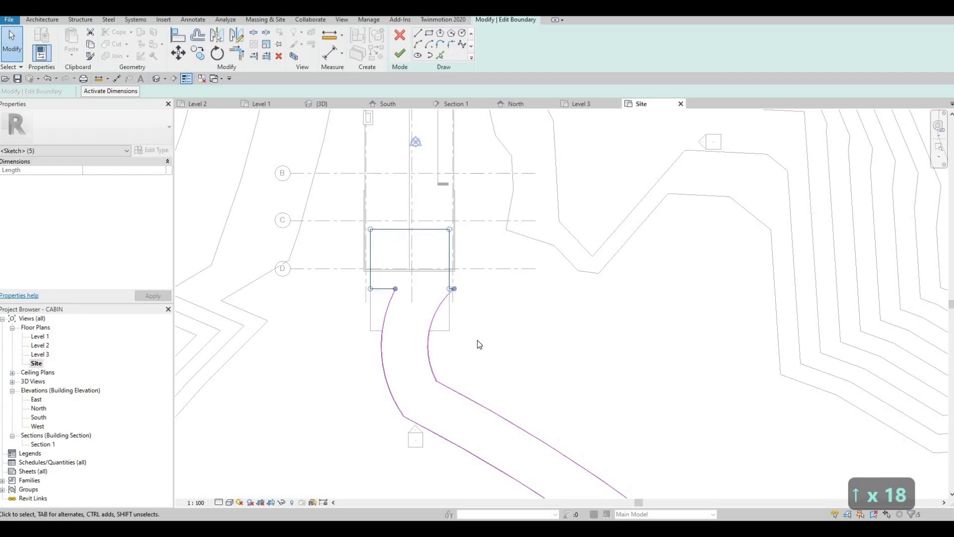
key("Up")
key("Up")
key("Up")
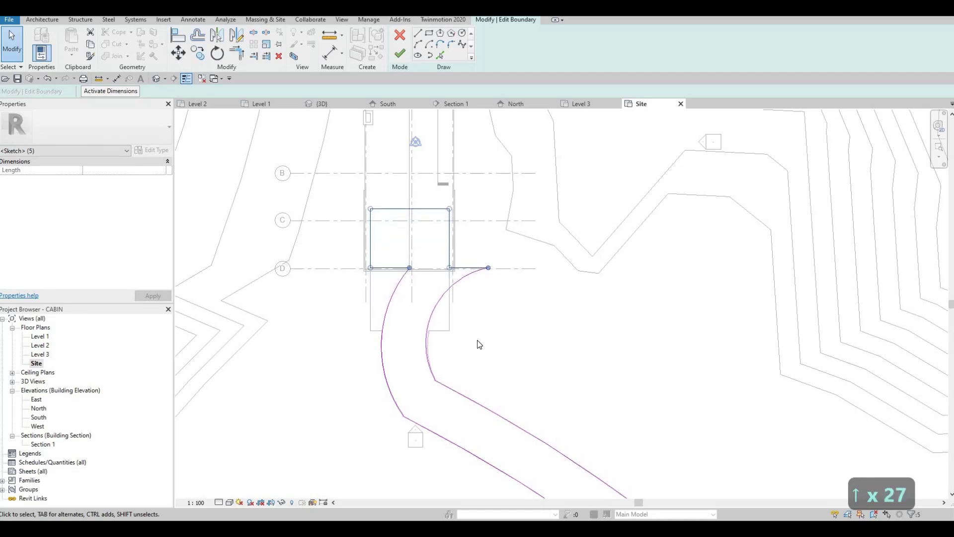
key("Escape")
key("Escape")
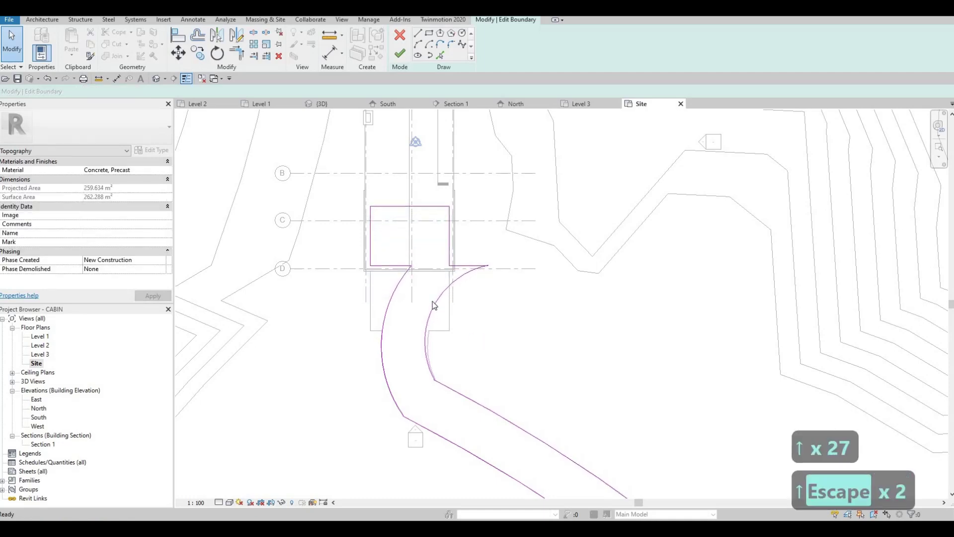
Step: Shorten both northern driveway arcs so their upper ends sit at the pad's former south edge
left_click_drag(406, 271, 382, 330)
left_click(458, 275)
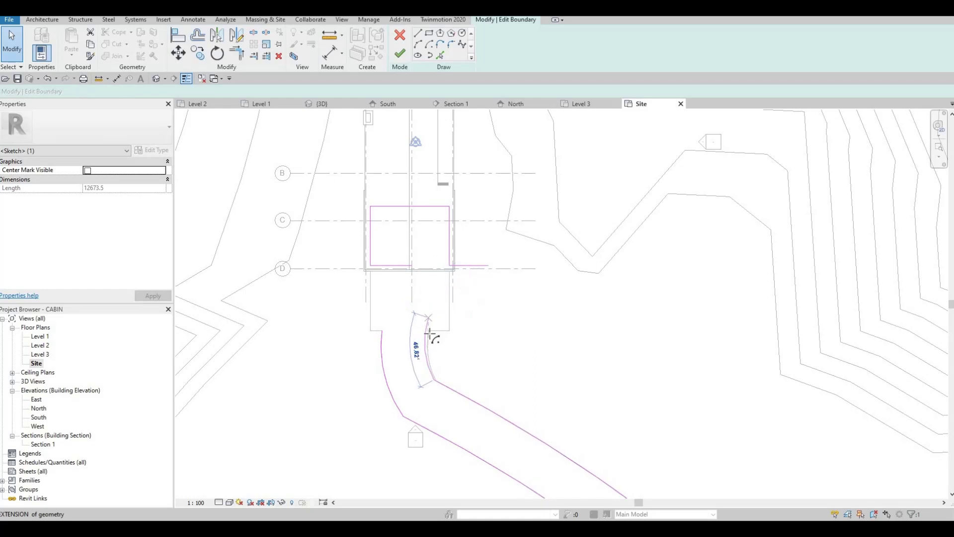
left_click_drag(430, 334, 412, 306)
key("Escape")
Step: Pull the free end of the pad's southeast edge segment back west, inside the pad's east side
scroll(477, 247, "up", 2)
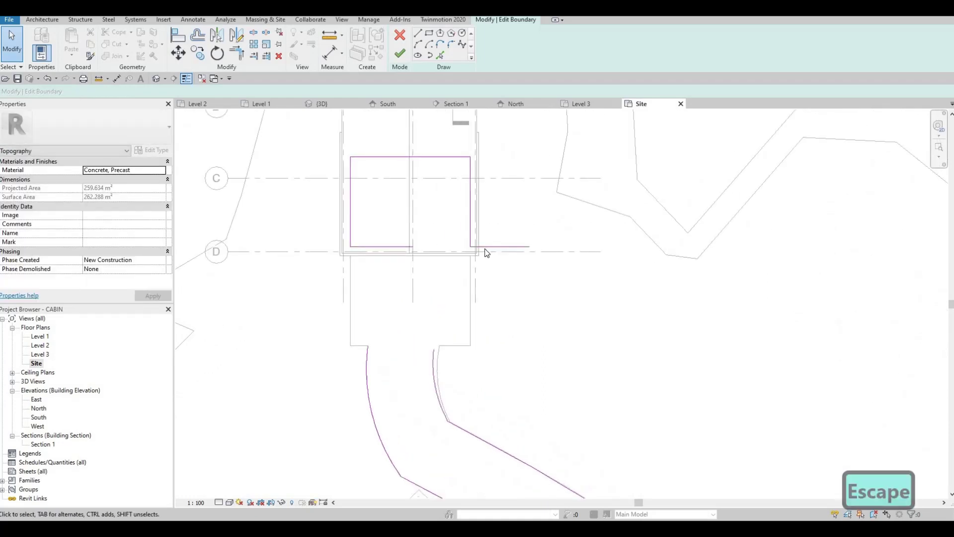
left_click(512, 247)
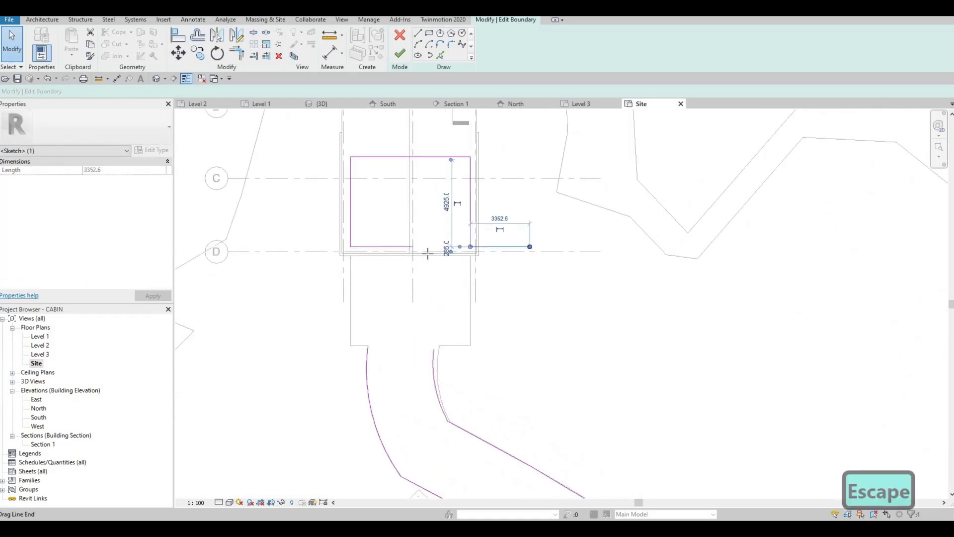
left_click_drag(428, 253, 441, 247)
key("Escape")
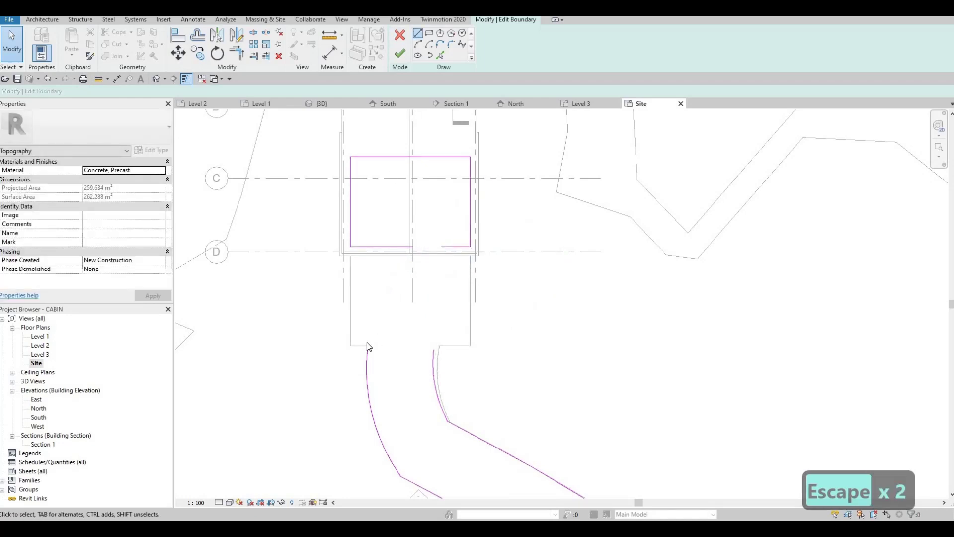
Step: Draw a boundary line from the upper end of the west driveway arc north to the pad's south edge
key("Escape")
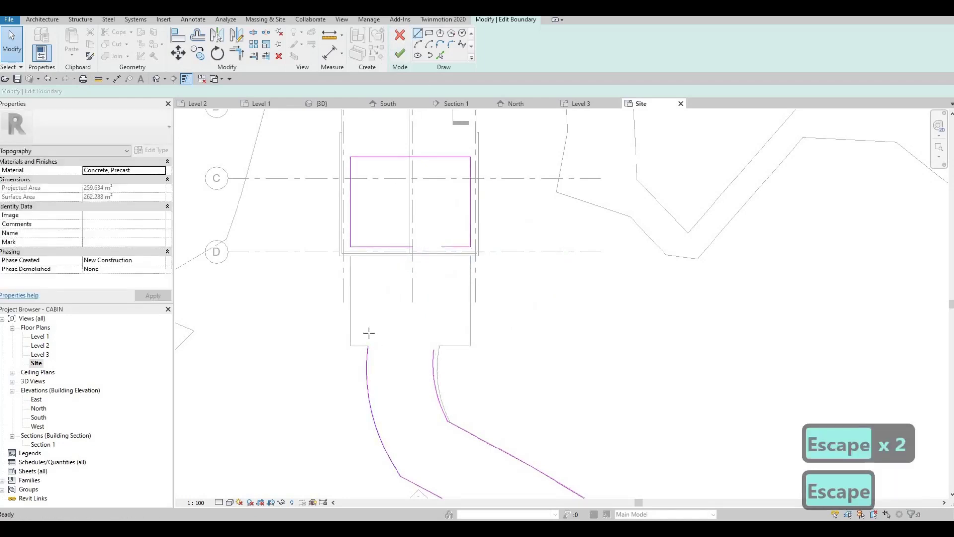
key("l")
key("i")
left_click(368, 345)
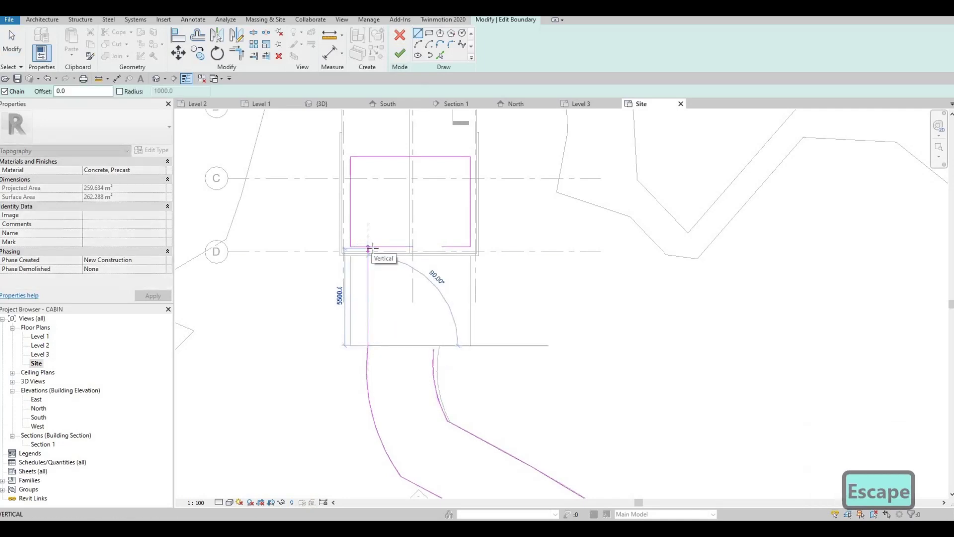
left_click(371, 247)
key("Escape")
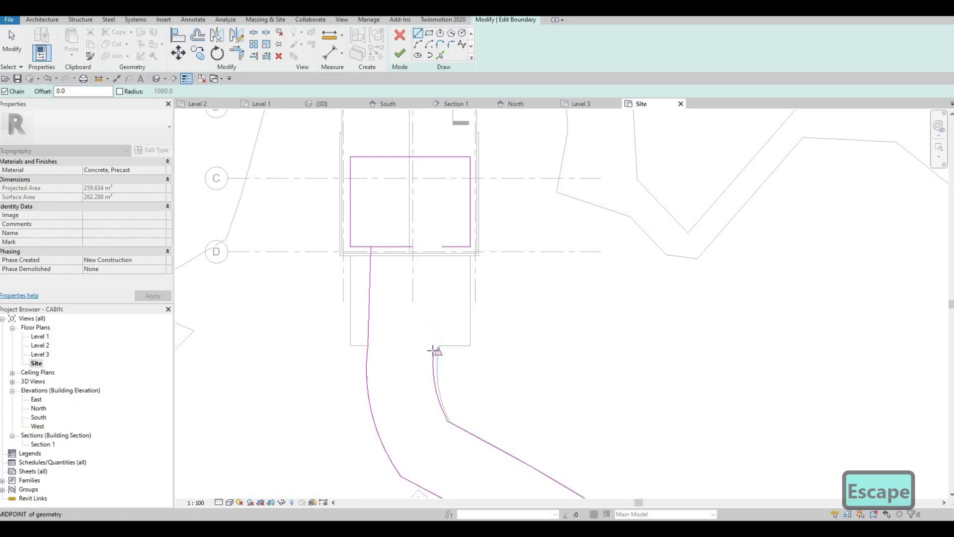
Step: Try linking the upper end of the east driveway arc to the pad with a vertical line and delete that line
left_click(432, 347)
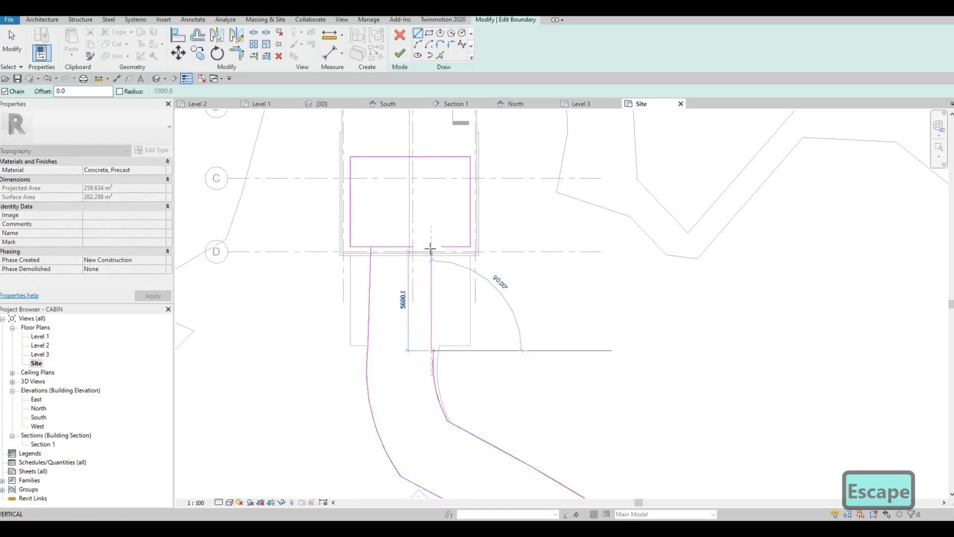
left_click(432, 287)
key("Escape")
key("Escape")
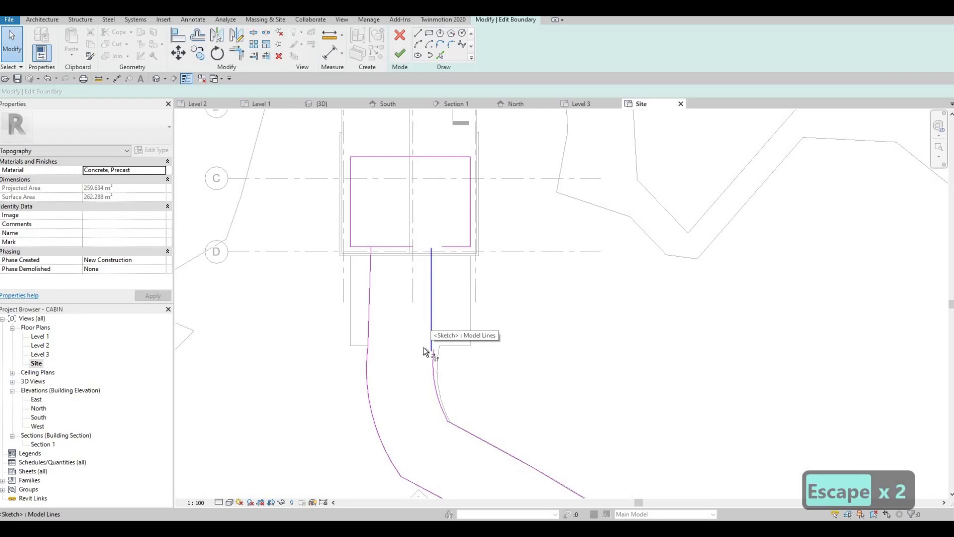
key("t")
key("r")
left_click(431, 326)
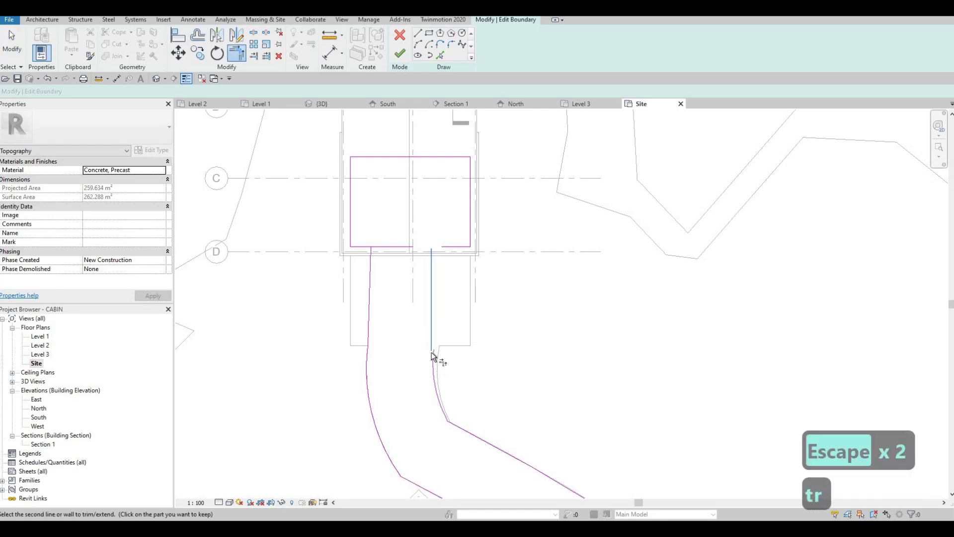
key("Escape")
key("Escape")
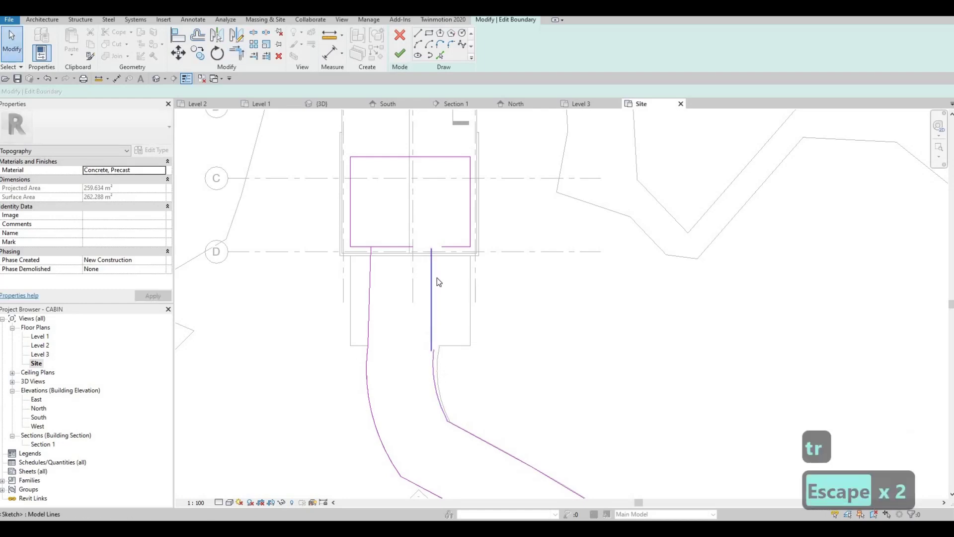
left_click(431, 278)
key("Delete")
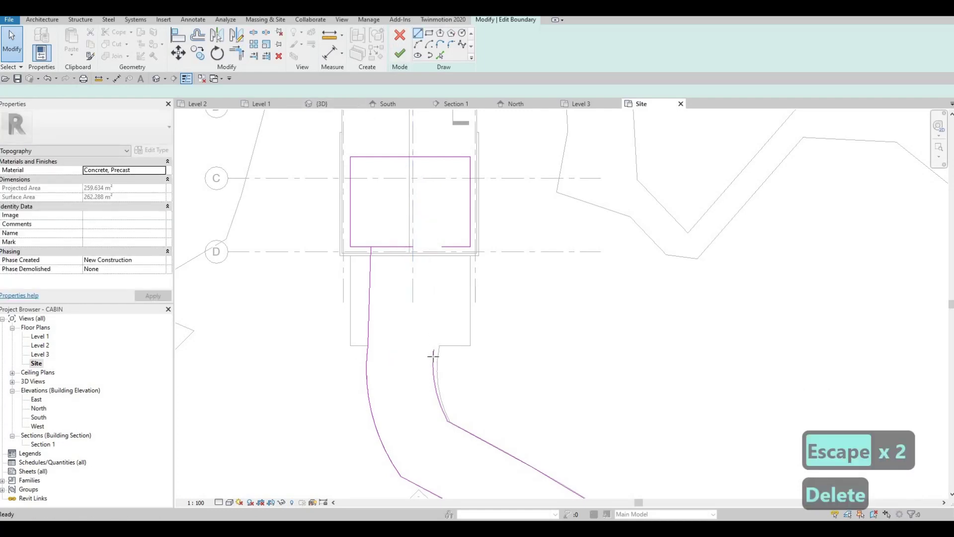
Step: Draw a slanted line from the upper end of the east arc to the free end of the pad's southeast edge segment
left_click(433, 347)
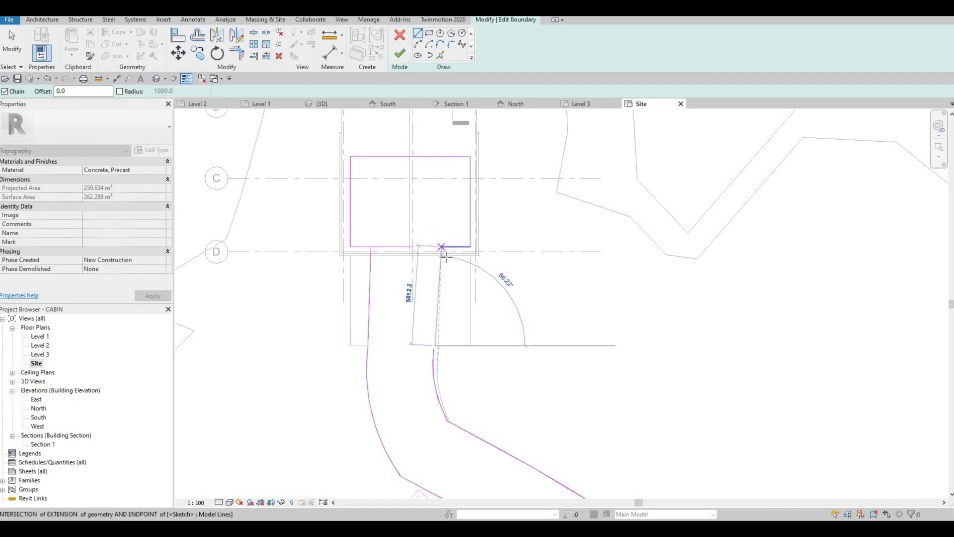
left_click(444, 249)
key("Escape")
key("Escape")
Step: Close the gap between the slanted east line and the driveway arc so they meet at a shared endpoint
scroll(440, 340, "up", 2)
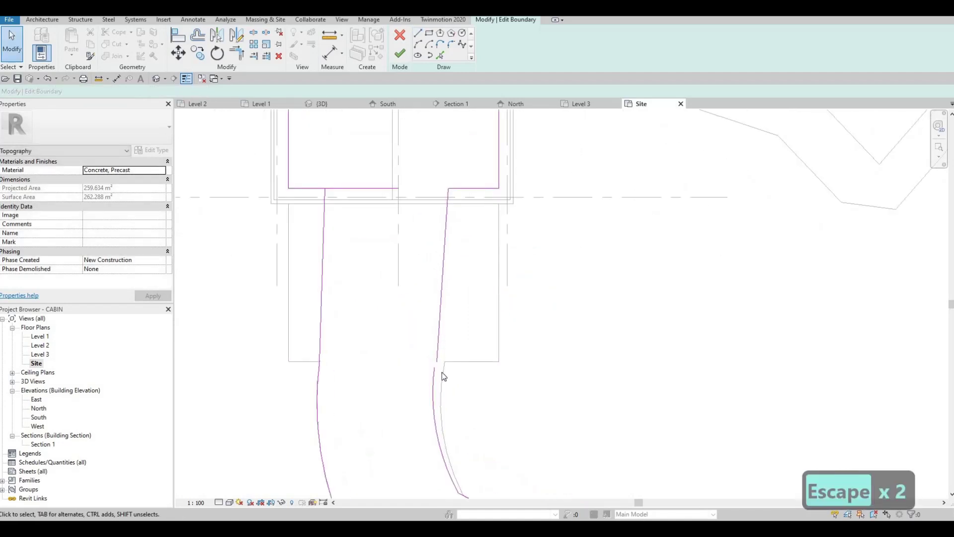
left_click(437, 359)
scroll(436, 362, "up", 2)
mouse_move(432, 365)
left_mouse_down()
mouse_move(423, 366)
mouse_move(429, 382)
mouse_move(428, 371)
left_mouse_up()
key("Escape")
key("Escape")
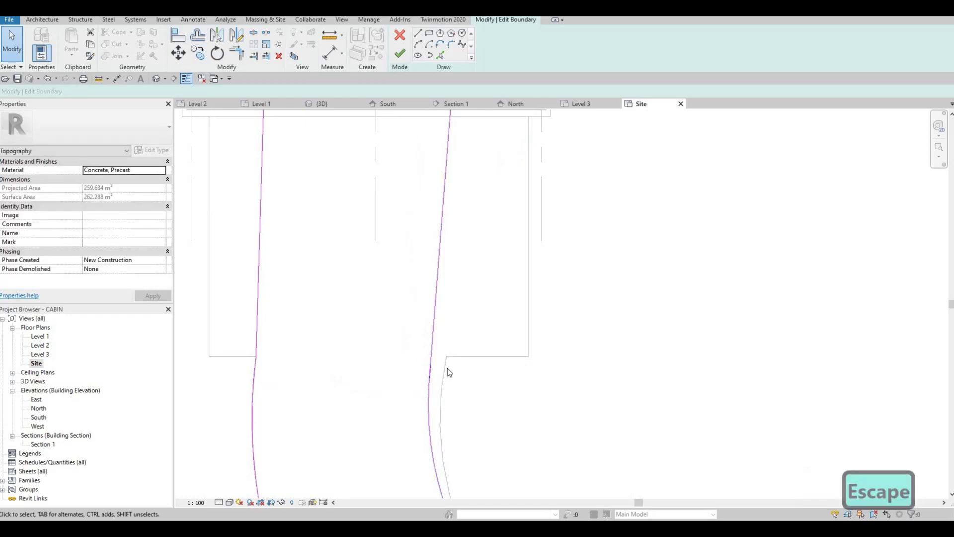
key("t")
key("r")
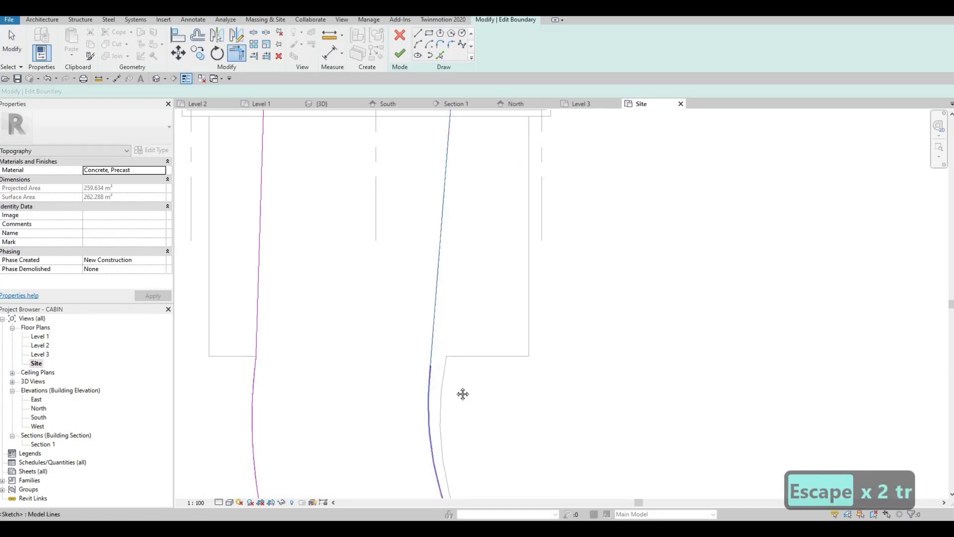
Step: Trim the east and west connecting lines to the pad's south edge segments, opening the pad to the driveway, and finish the boundary edit
scroll(450, 268, "down", 2)
left_click(463, 253)
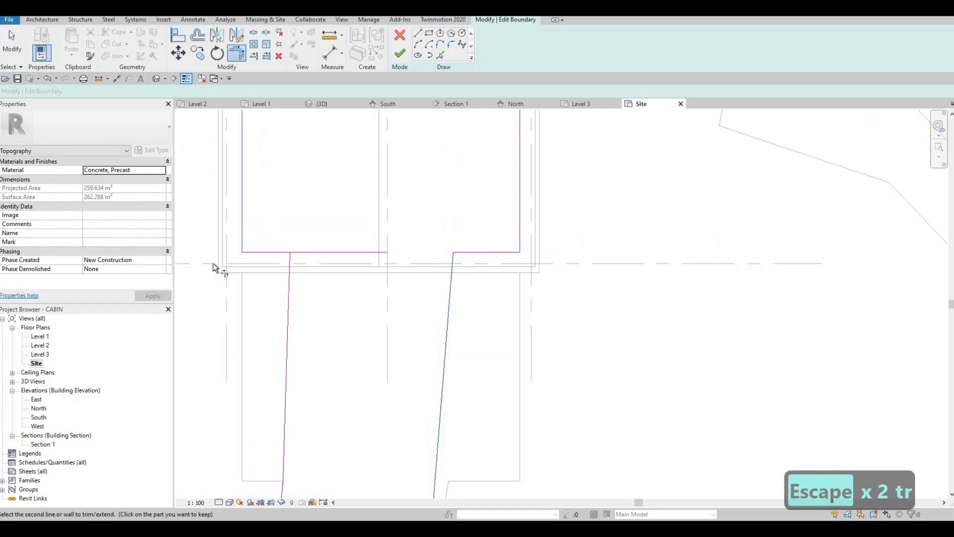
left_click(290, 272)
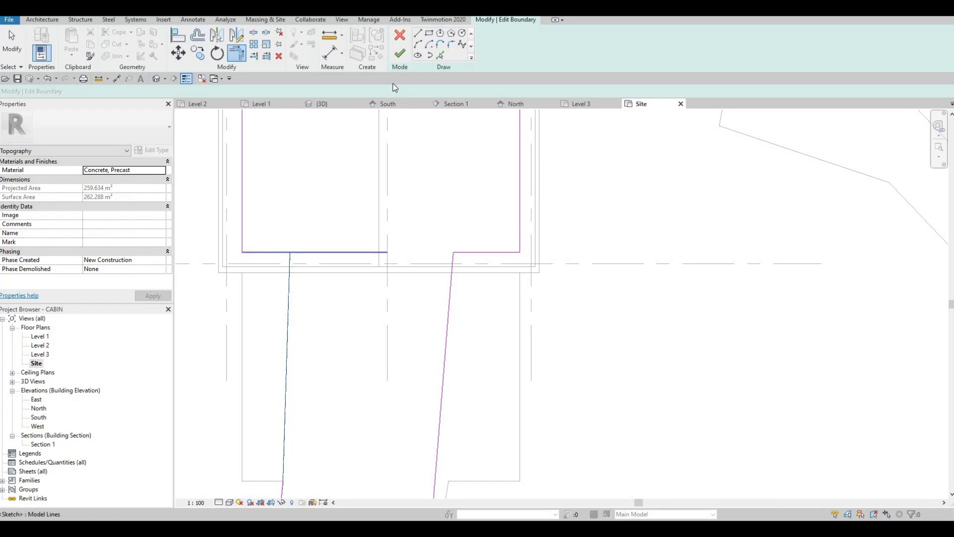
left_click(266, 253)
key("Escape")
left_click(400, 53)
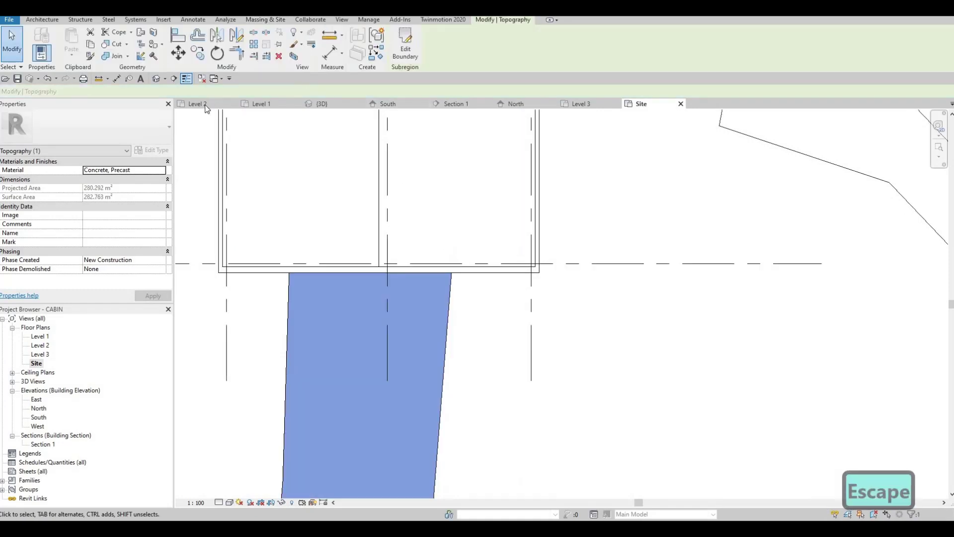
Step: In the 3D view, move the concrete subregion's north boundary line about 300 mm south, away from the cabin's entrance wall, and finish the edit
left_click(157, 79)
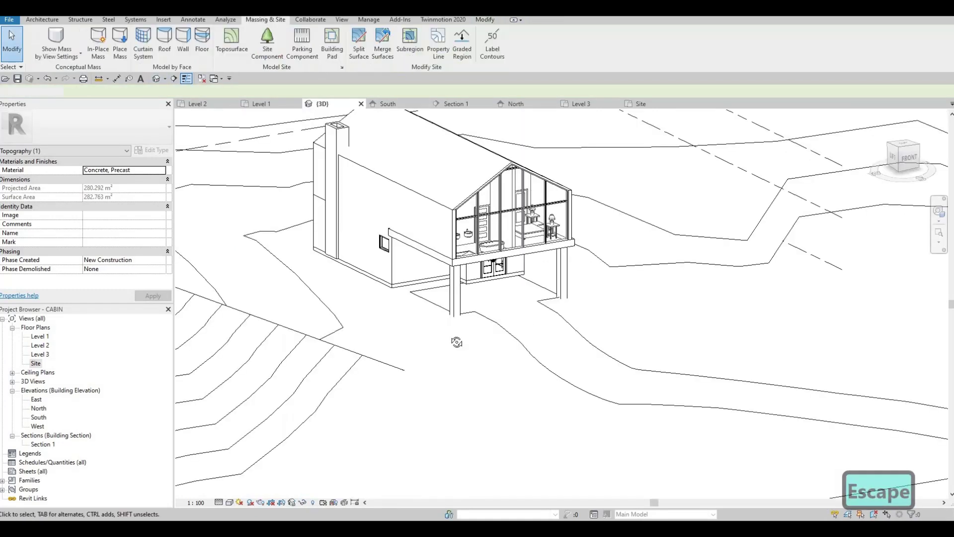
middle_click_drag(510, 340, 438, 301, "shift")
scroll(436, 300, "up", 2)
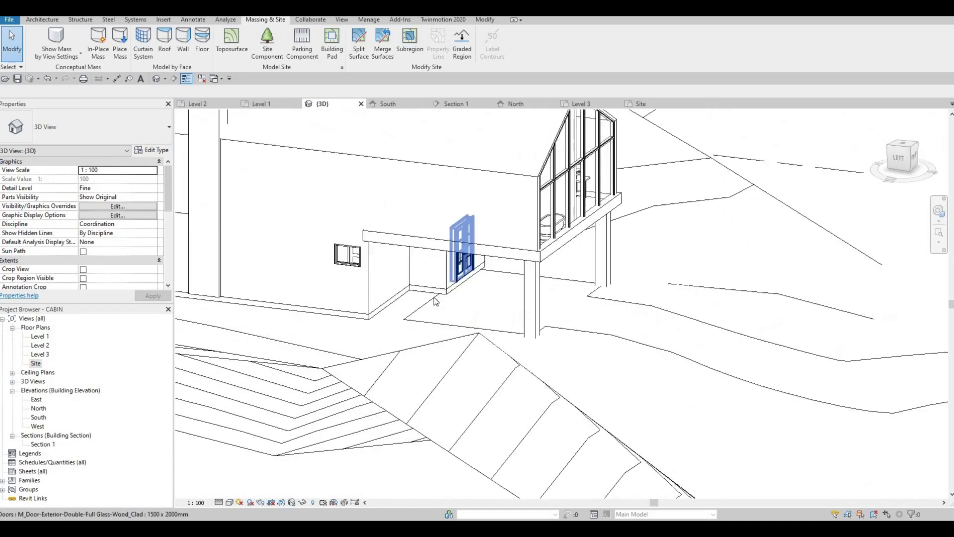
left_click(433, 294)
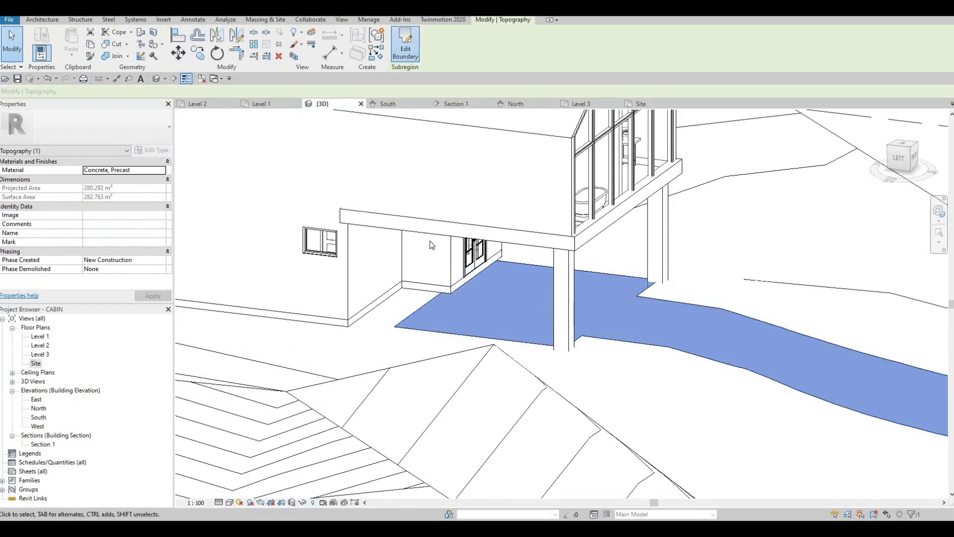
left_click(429, 298)
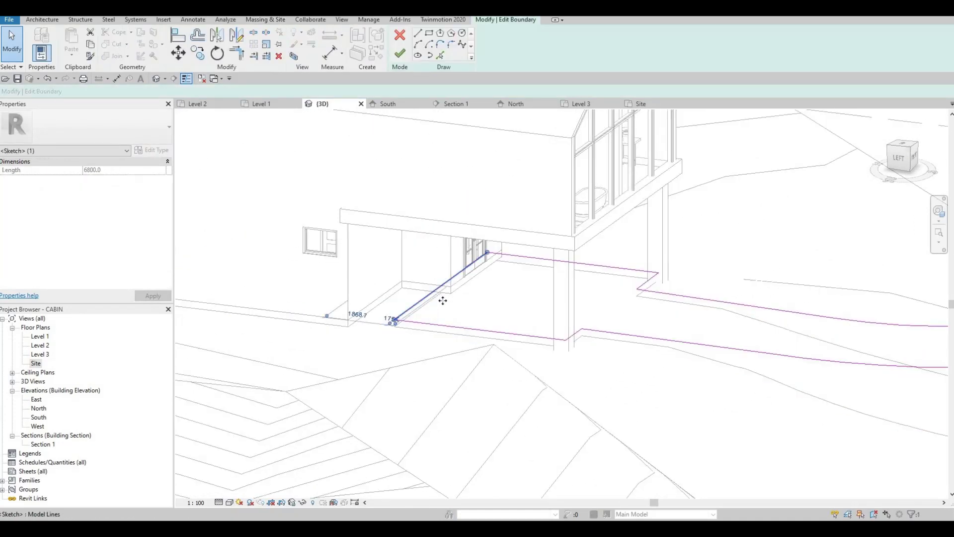
left_click_drag(443, 301, 459, 302)
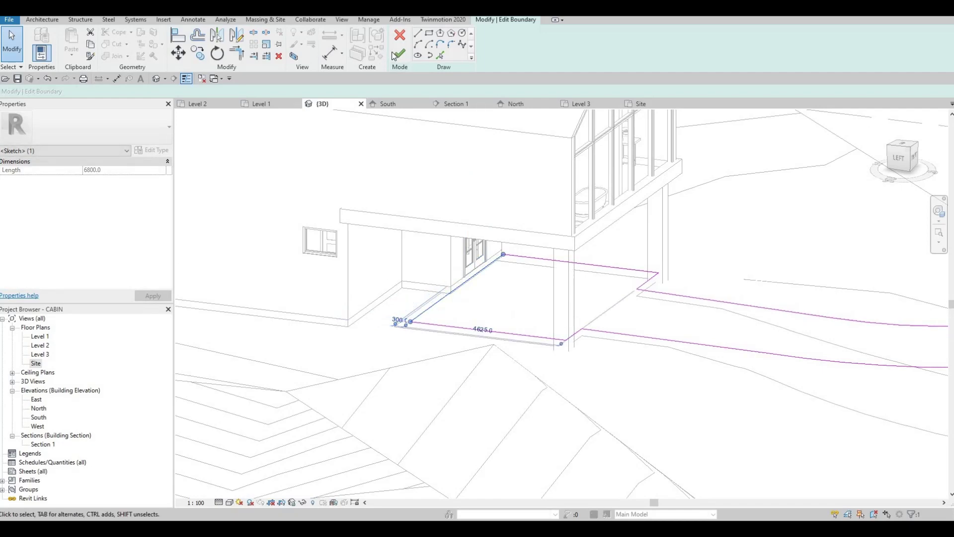
key("Escape")
key("Escape")
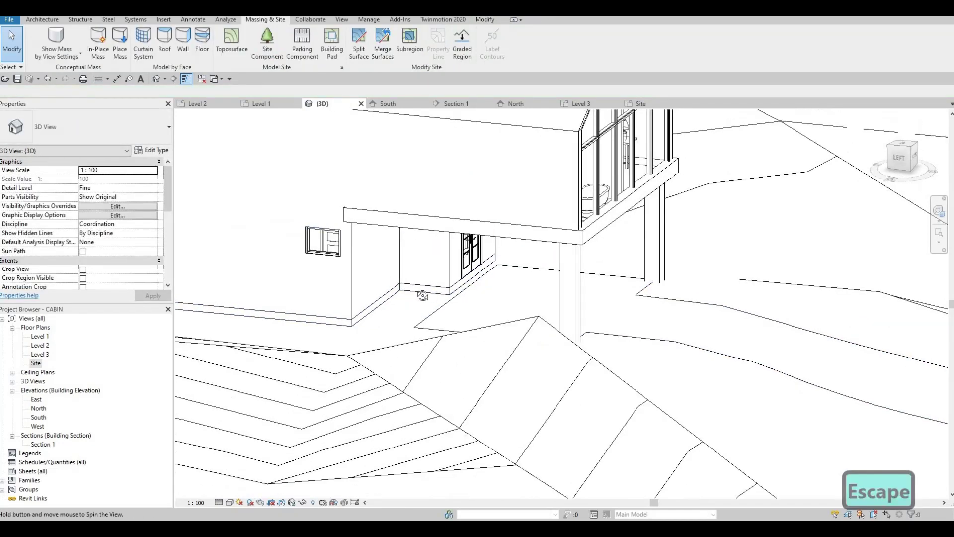
mouse_move(418, 292)
middle_mouse_down("shift")
mouse_move(228, 248)
mouse_move(220, 325)
mouse_move(144, 324)
middle_mouse_up("shift")
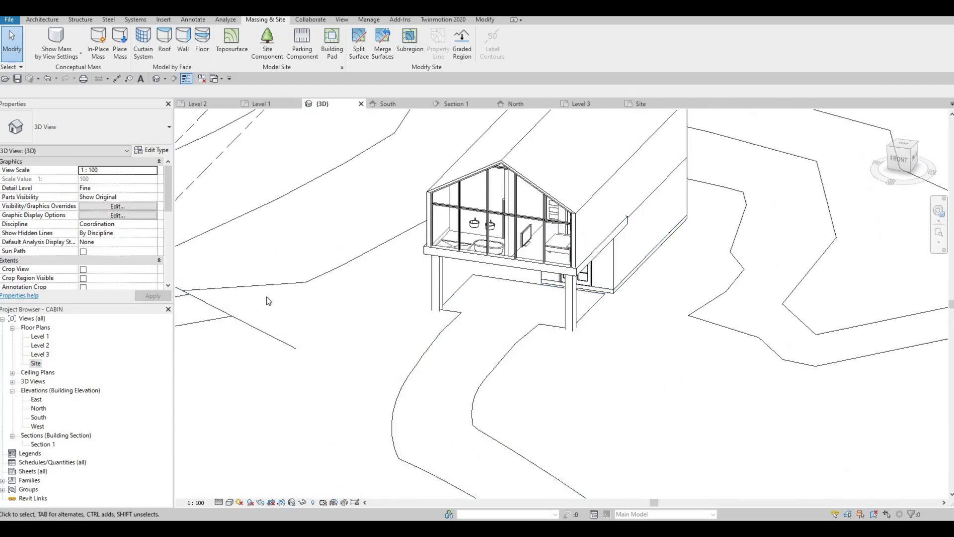
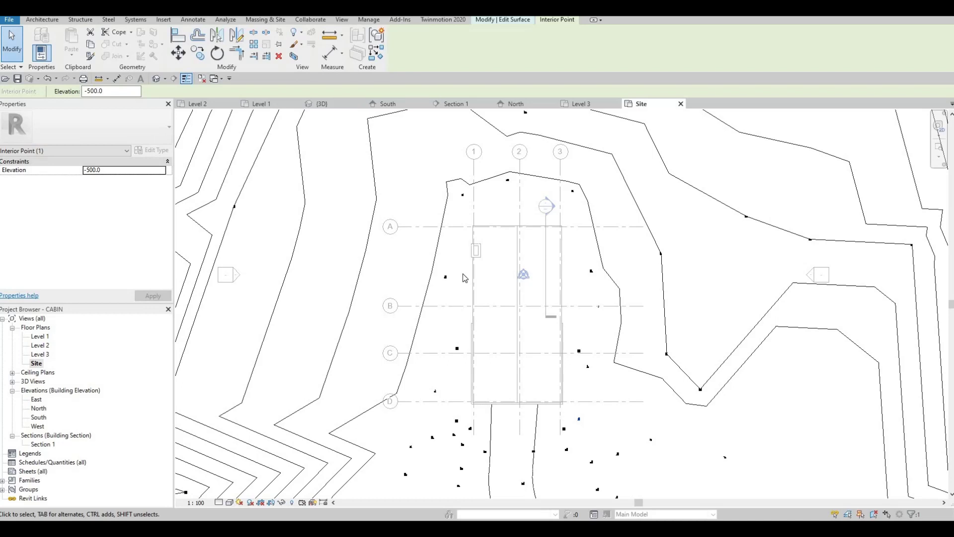
Step: Add toposurface points at elevation -20 beside the cabin's four outer corners in the Site plan and finish the surface
key("Escape")
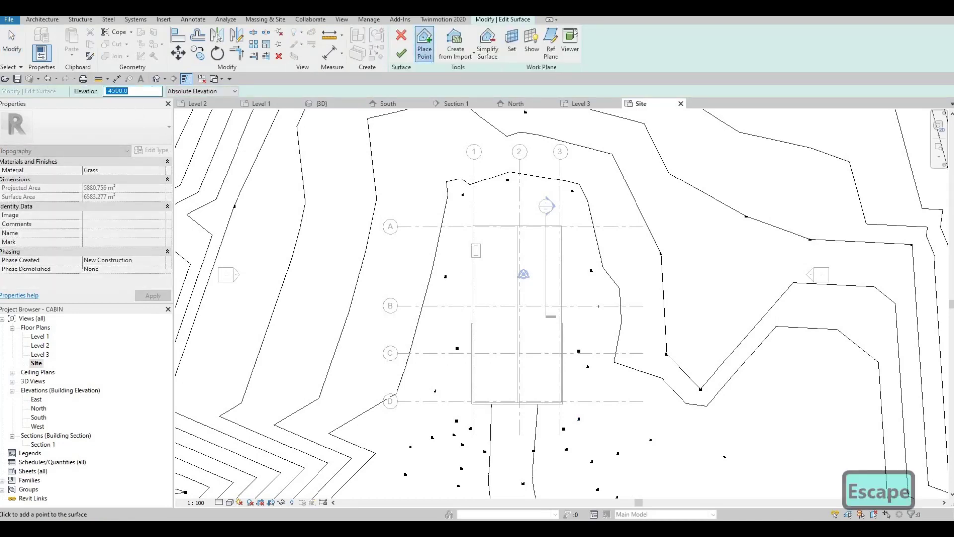
type("-20")
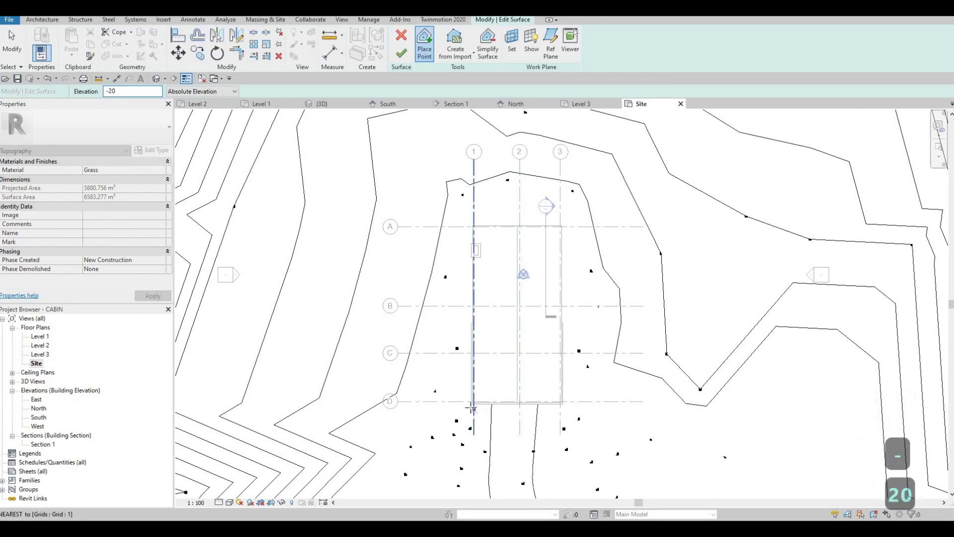
scroll(471, 409, "up", 5)
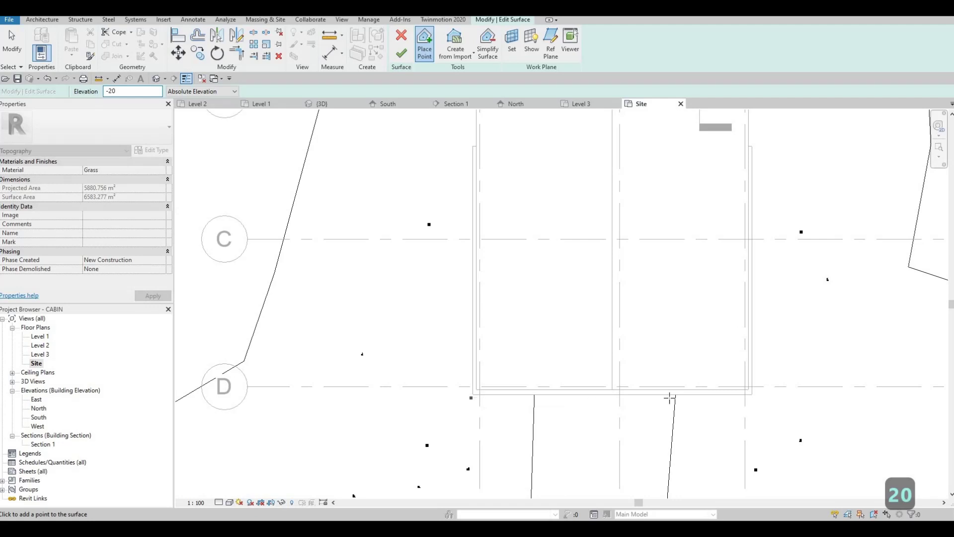
left_click(771, 397)
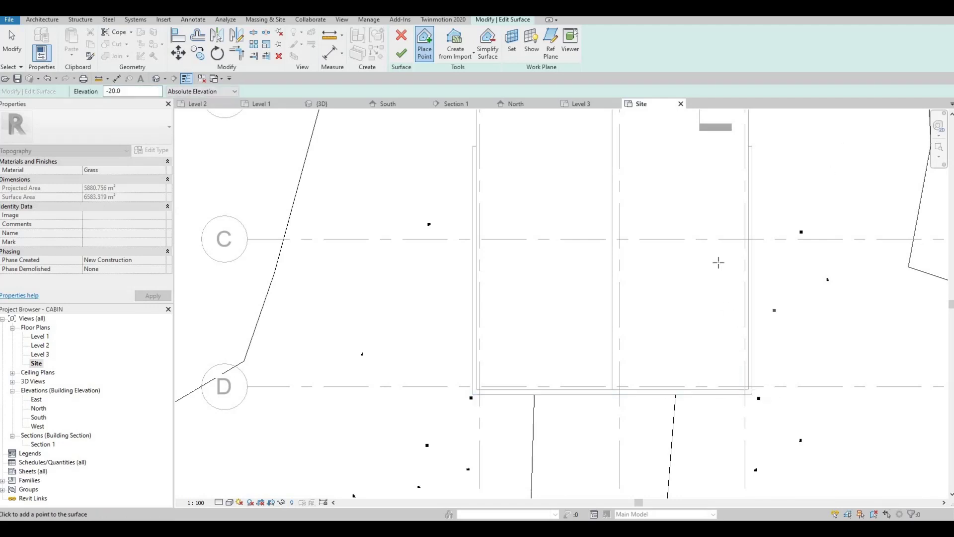
middle_click_drag(718, 262, 660, 491)
scroll(721, 284, "down", 2)
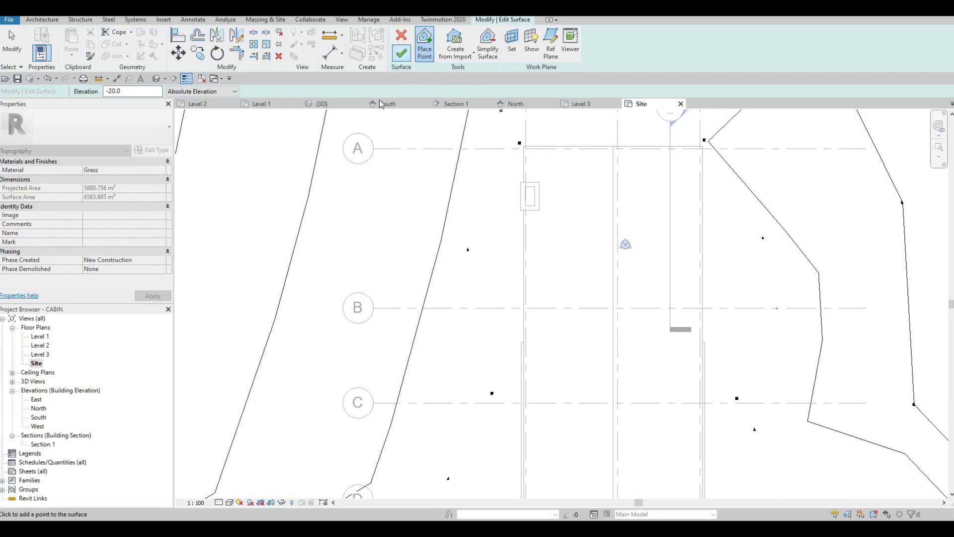
left_click(401, 53)
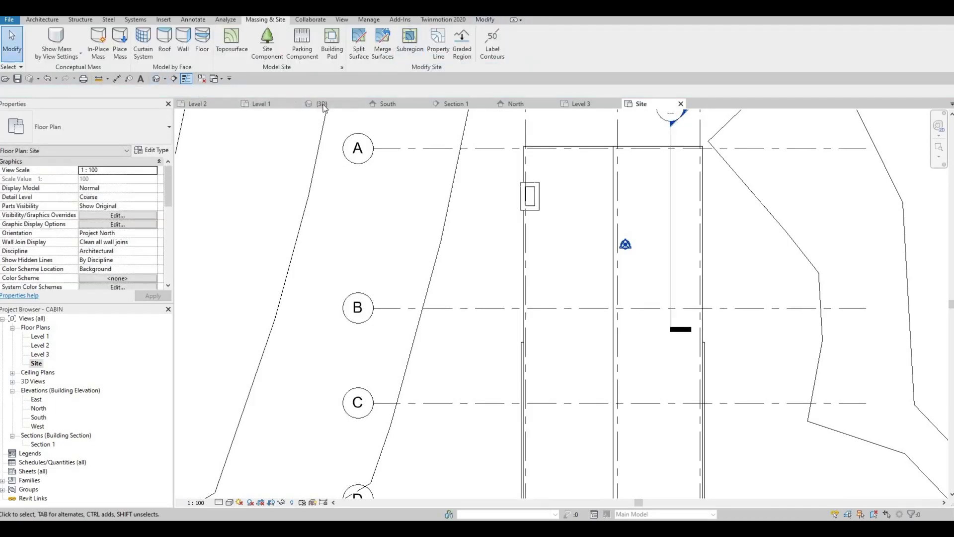
Step: Examine in the 3D view how the terrain and concrete pad meet the cabin's base, entrance and column feet
middle_click_drag(443, 312, 451, 295, "shift")
middle_click_drag(370, 317, 411, 320, "shift")
scroll(462, 322, "up", 4)
scroll(507, 330, "up", 1)
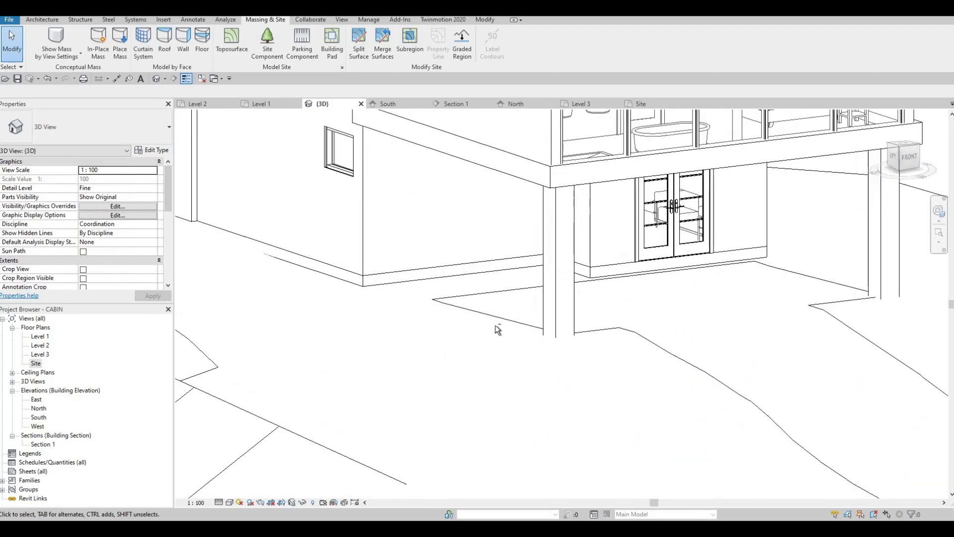
middle_click_drag(499, 330, 627, 333, "shift")
middle_click_drag(552, 420, 550, 214, "shift")
scroll(550, 214, "down", 3)
scroll(591, 294, "up", 1)
middle_click_drag(591, 294, 512, 238)
middle_click_drag(656, 308, 461, 220, "shift")
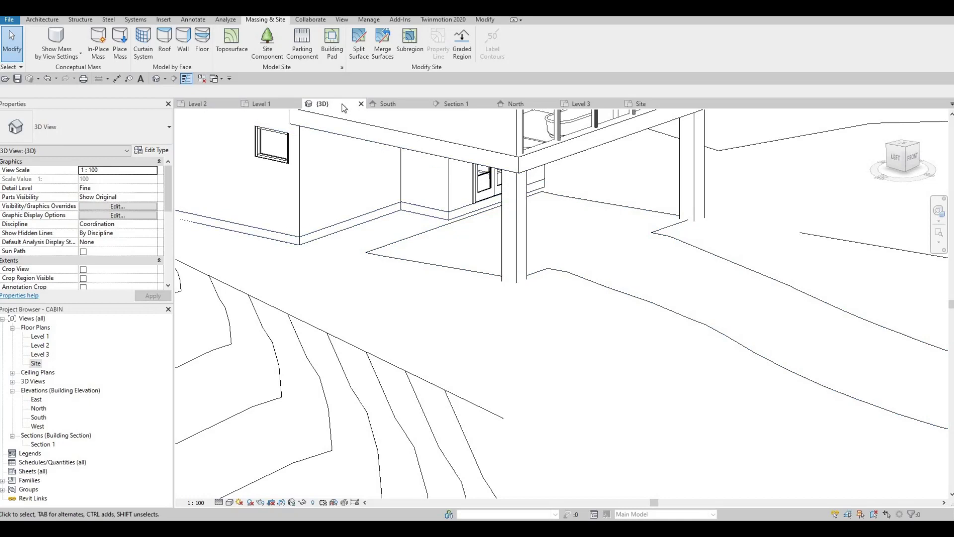
Step: Undo the surface edit that placed the elevation -20 points around the cabin
key("ctrl+z")
key("ctrl+z")
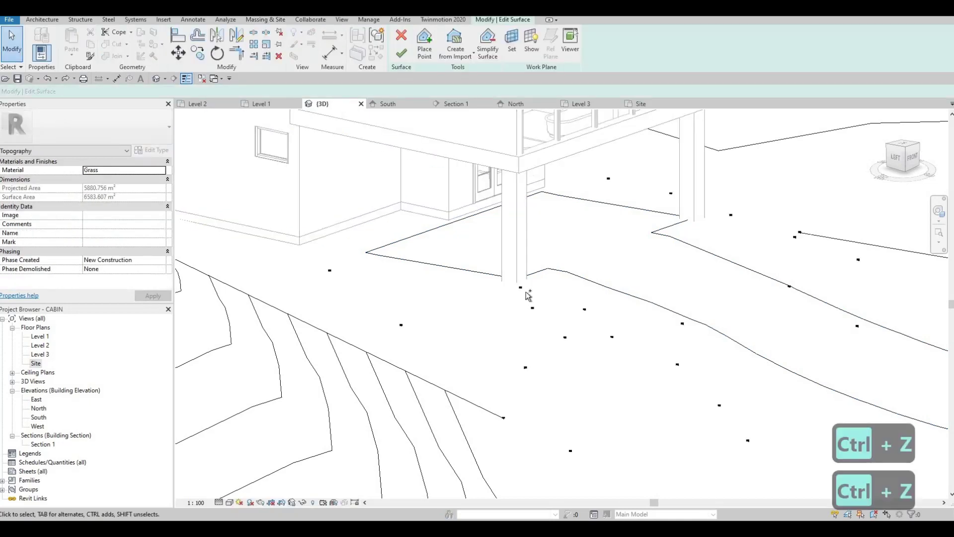
key("ctrl+z")
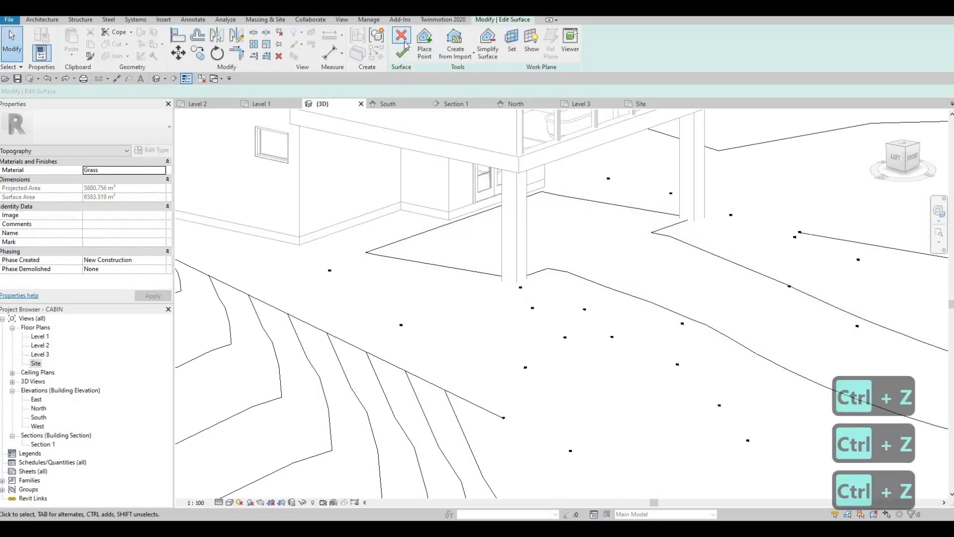
key("ctrl+z")
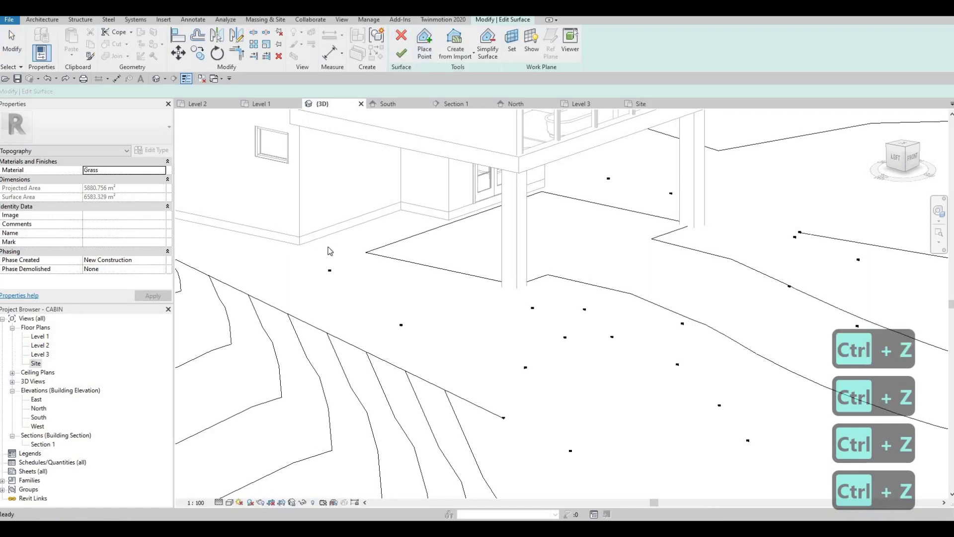
key("ctrl+z")
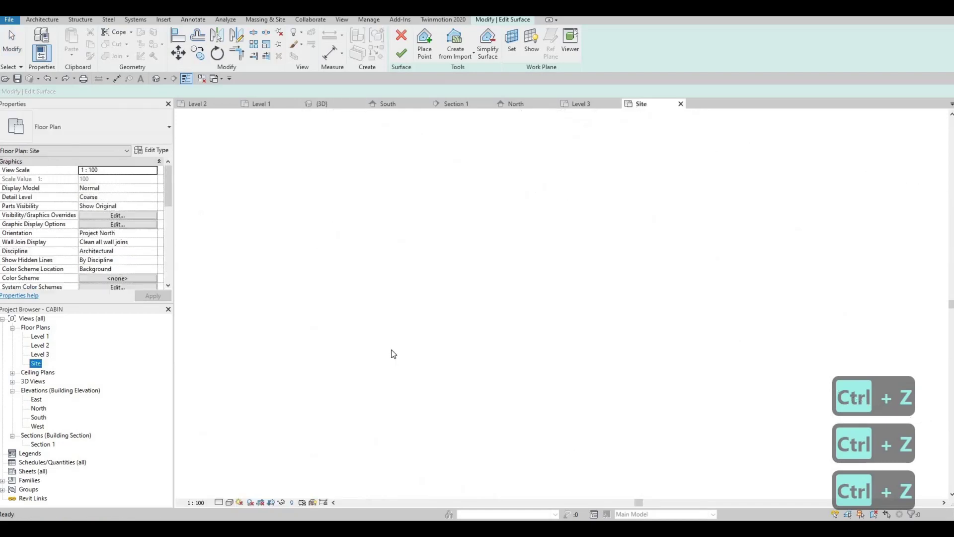
Step: Add toposurface points at elevation -20 at the cabin's two north corners and on both side walls between grids B and C, finishing the surface
scroll(420, 307, "down", 2)
middle_click_drag(489, 267, 422, 308)
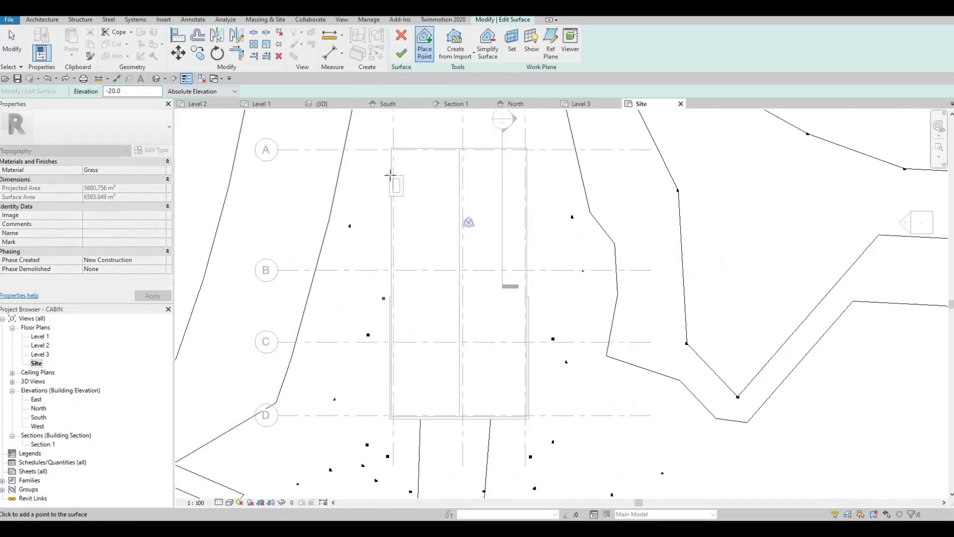
middle_click_drag(391, 175, 390, 216)
scroll(391, 186, "up", 1)
left_click(391, 193)
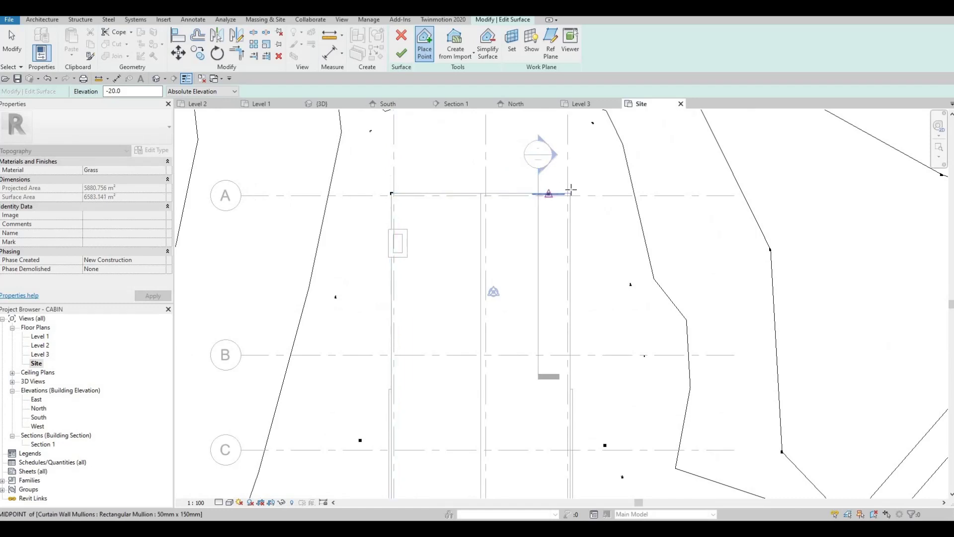
left_click(556, 369)
middle_click_drag(575, 455, 596, 351)
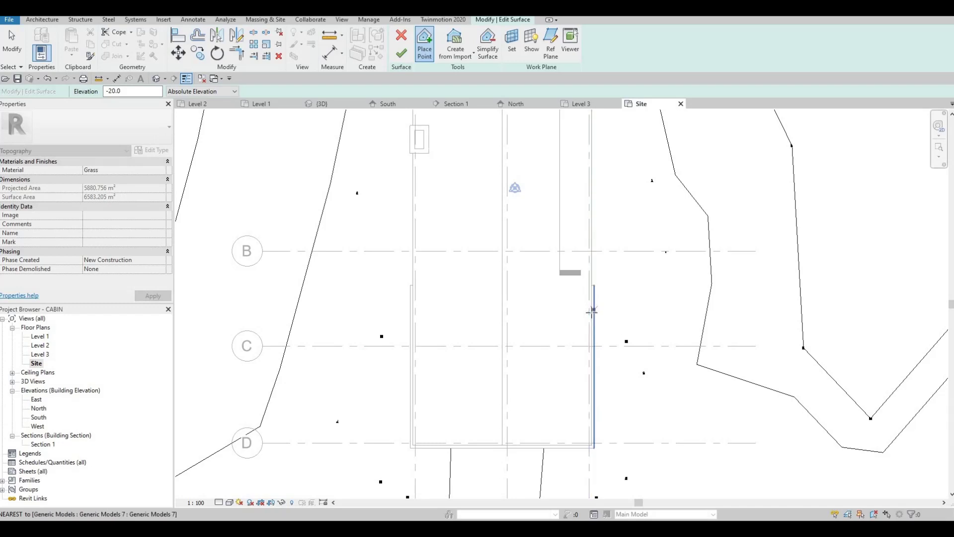
left_click(415, 321)
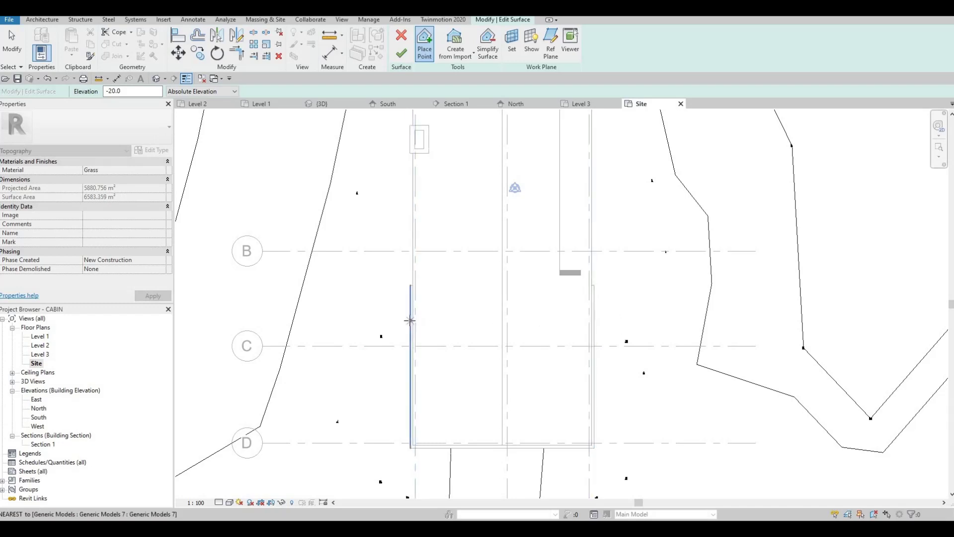
left_click(402, 322)
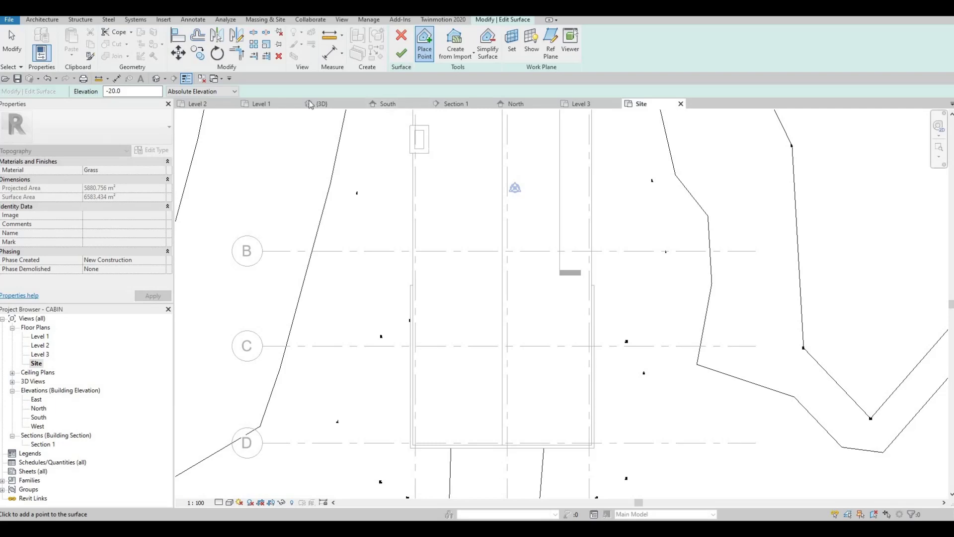
key("Escape")
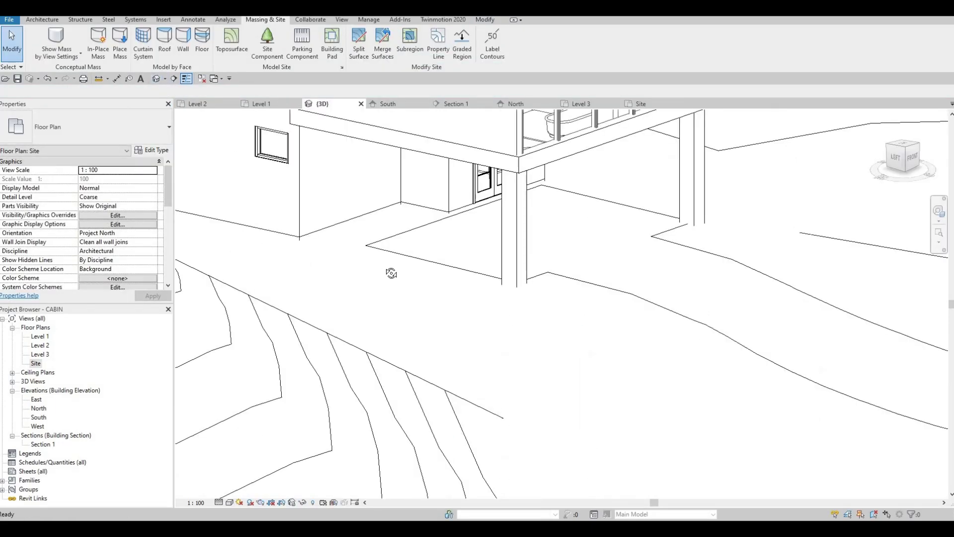
Step: Examine in the 3D view how the terrain and concrete pad meet the cabin's walls, entrance and columns on all sides
left_click_drag(353, 246, 349, 261, "shift")
middle_click_drag(349, 262, 512, 323, "shift")
middle_click_drag(324, 332, 706, 339, "shift")
middle_click_drag(578, 331, 450, 336)
scroll(450, 336, "up", 4)
middle_click_drag(539, 324, 387, 393, "shift")
scroll(388, 393, "down", 2)
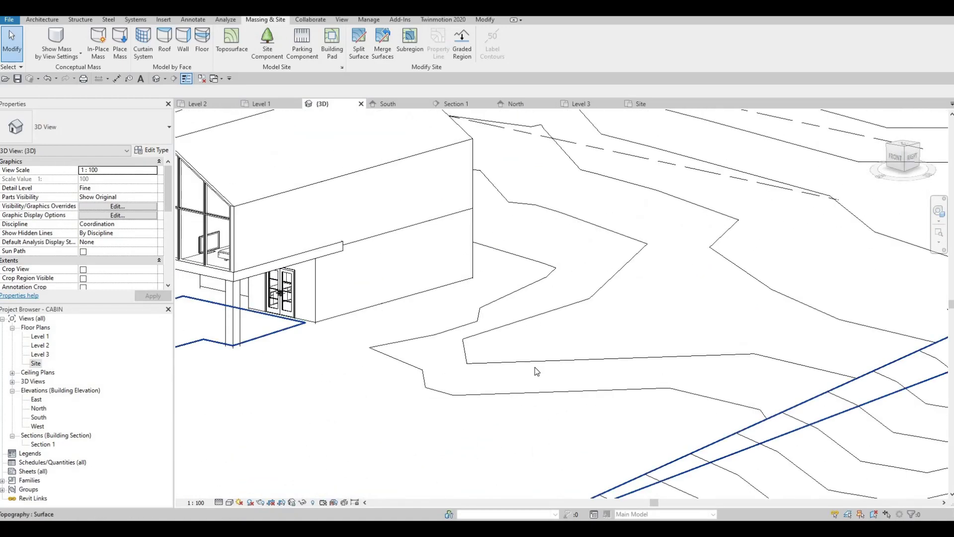
middle_click_drag(537, 371, 598, 342, "shift")
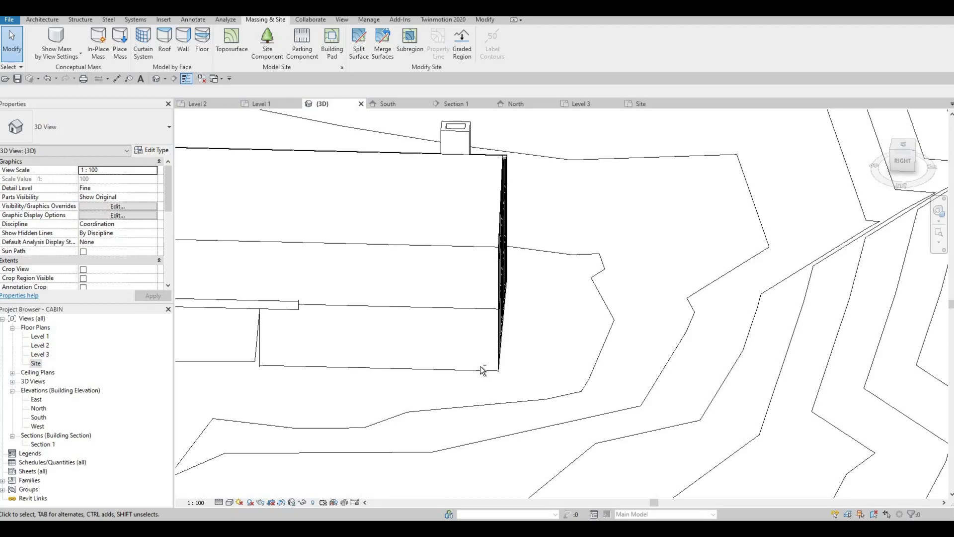
key("Escape")
middle_click_drag(675, 302, 541, 317, "shift")
scroll(540, 317, "down", 3)
middle_click_drag(486, 352, 599, 300)
middle_click_drag(666, 303, 561, 302, "shift")
middle_click_drag(505, 288, 488, 326, "shift")
middle_click_drag(625, 289, 547, 264)
scroll(490, 311, "down", 2)
scroll(500, 270, "up", 5)
scroll(500, 271, "up", 2)
key("F1")
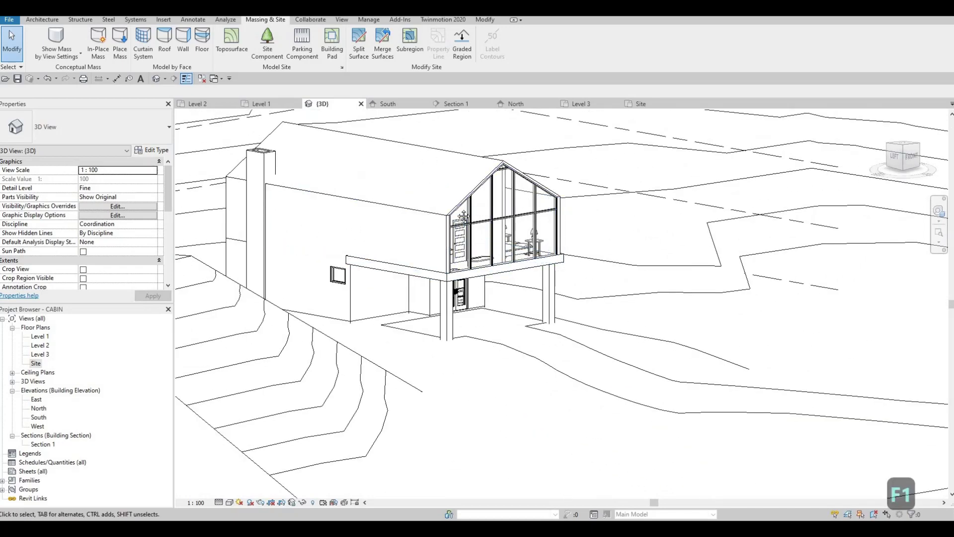
middle_click_drag(464, 216, 533, 226)
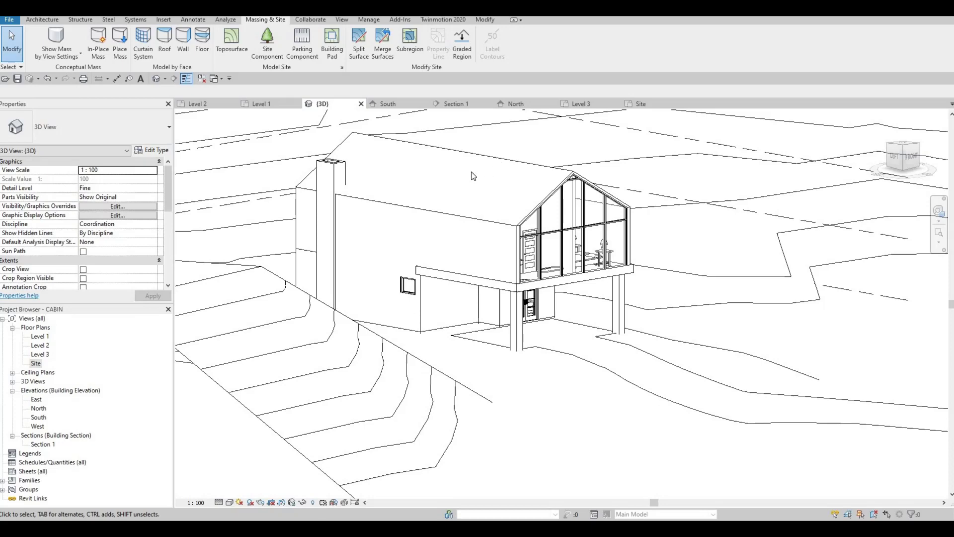
middle_click_drag(514, 178, 474, 186, "shift")
middle_click_drag(463, 234, 396, 186, "shift")
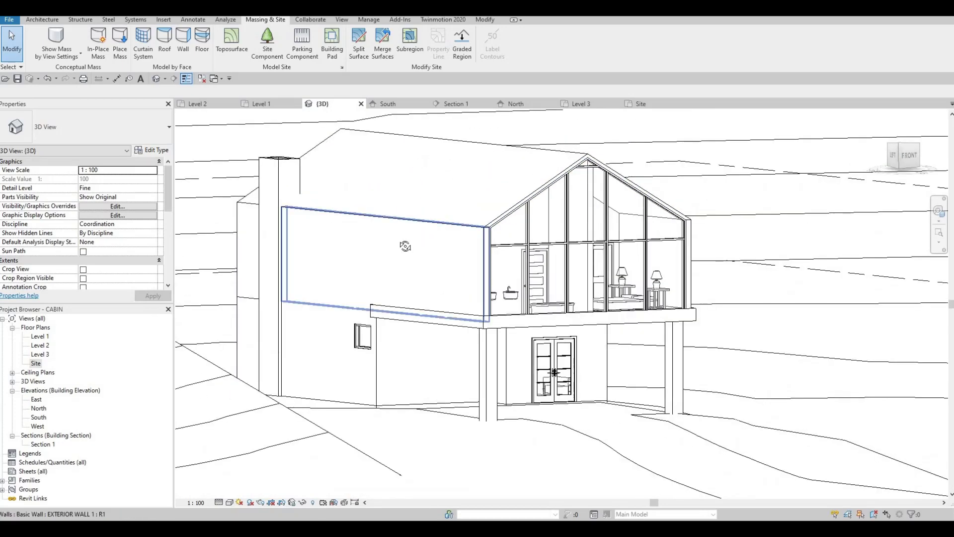
middle_click_drag(437, 213, 312, 103, "shift")
middle_click_drag(357, 175, 398, 164)
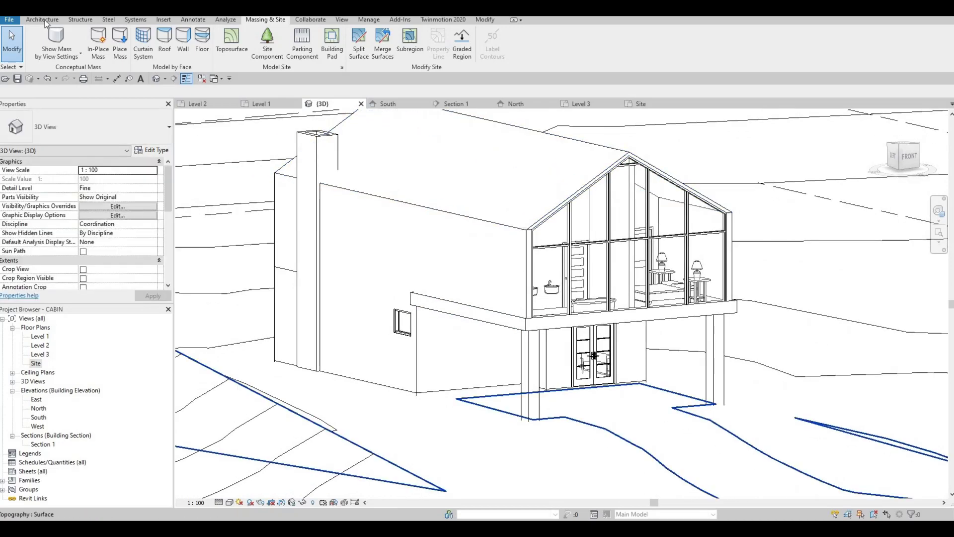
Step: Paint both slopes of the cabin's roof with the Concrete Masonry Units material
left_click(43, 20)
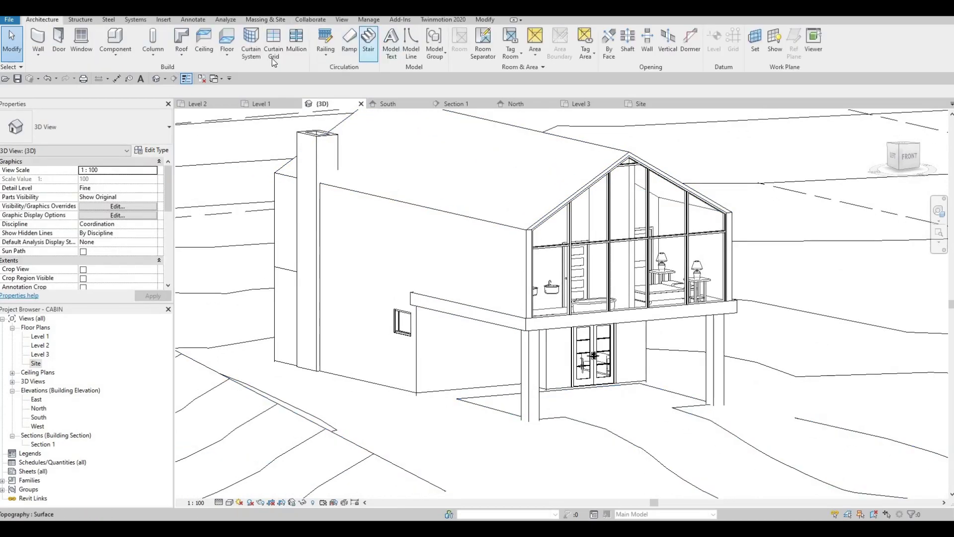
left_click(481, 20)
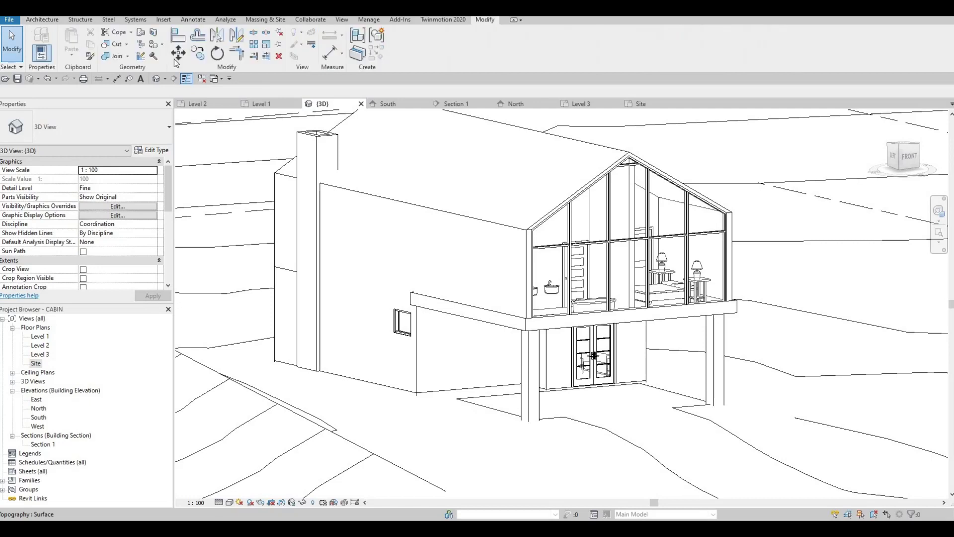
left_click(152, 45)
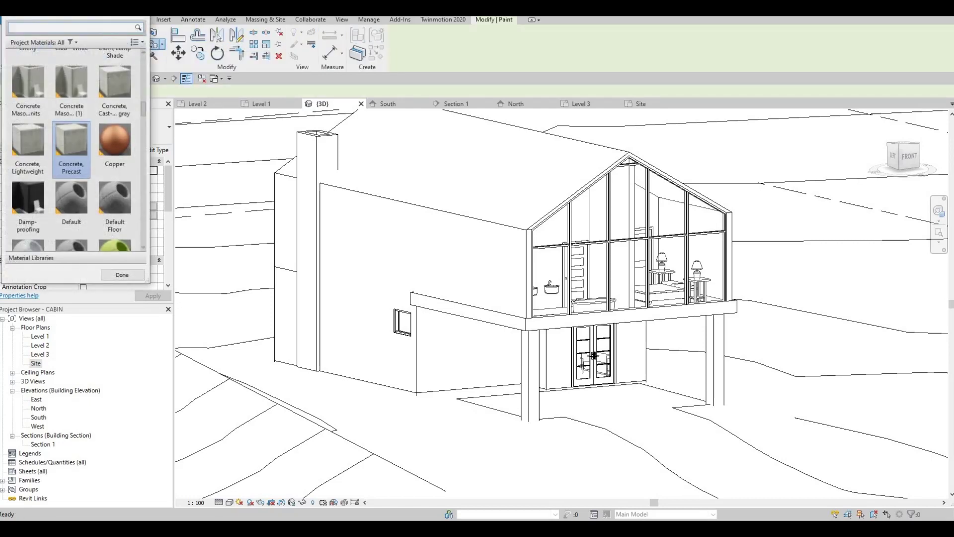
scroll(90, 221, "down", 2)
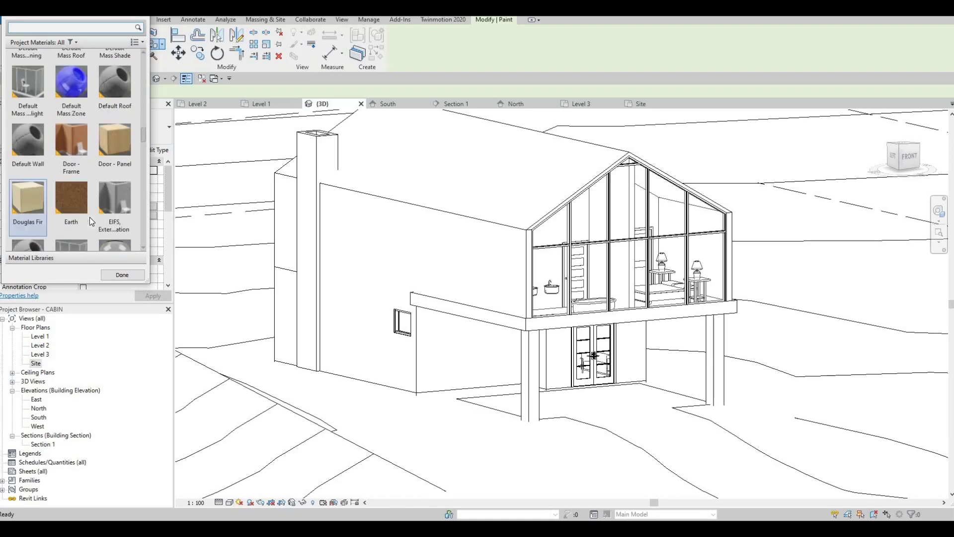
scroll(85, 219, "up", 1)
scroll(85, 219, "up", 1)
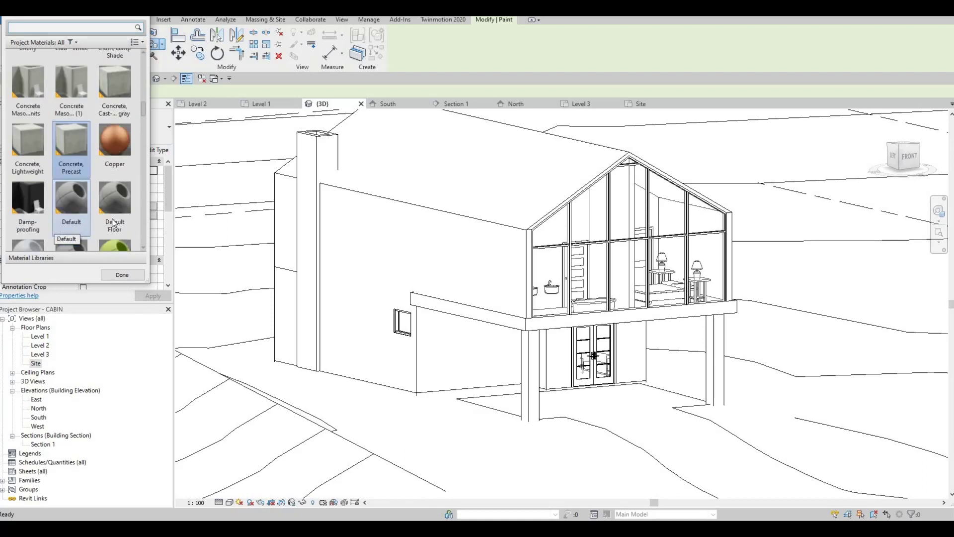
left_click(85, 208)
left_click(36, 97)
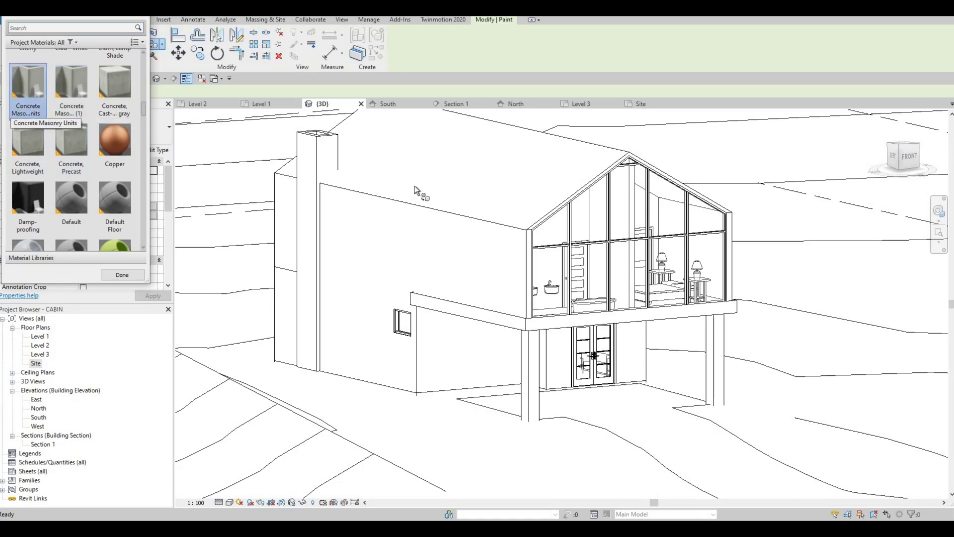
left_click(449, 195)
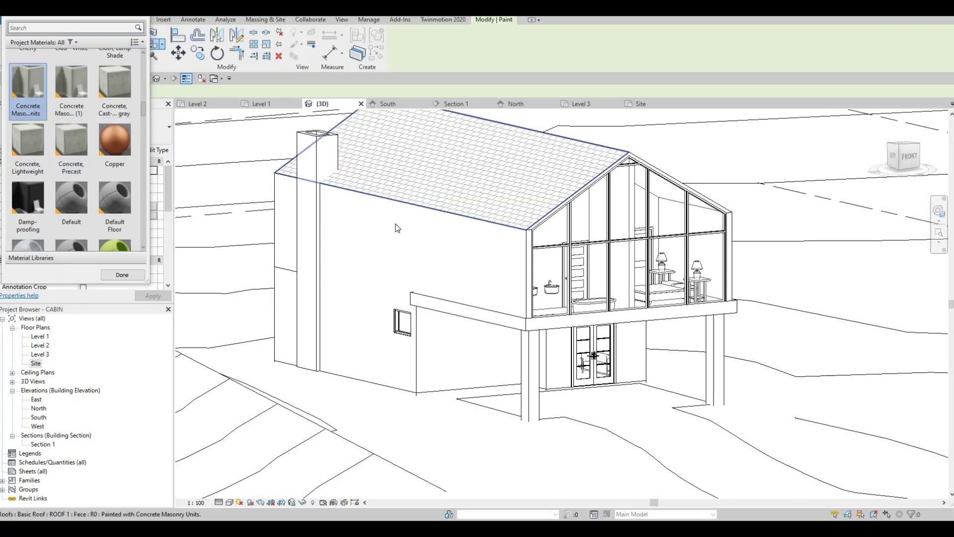
middle_click_drag(629, 158, 646, 169, "shift")
left_click(622, 180)
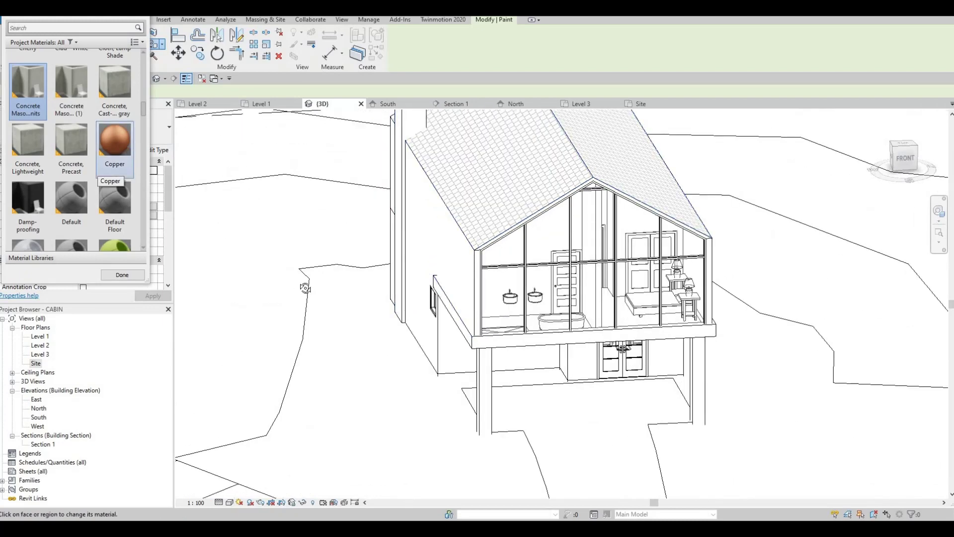
Step: Paint the cabin's west exterior wall faces with Copper and set the 3D view's visual style to Consistent Colors
middle_click_drag(402, 279, 365, 316, "shift")
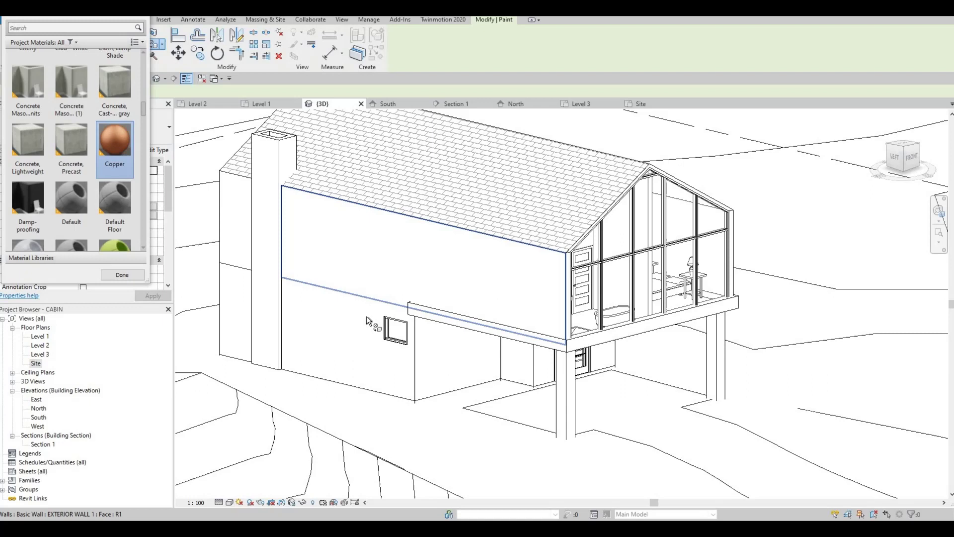
left_click(332, 353)
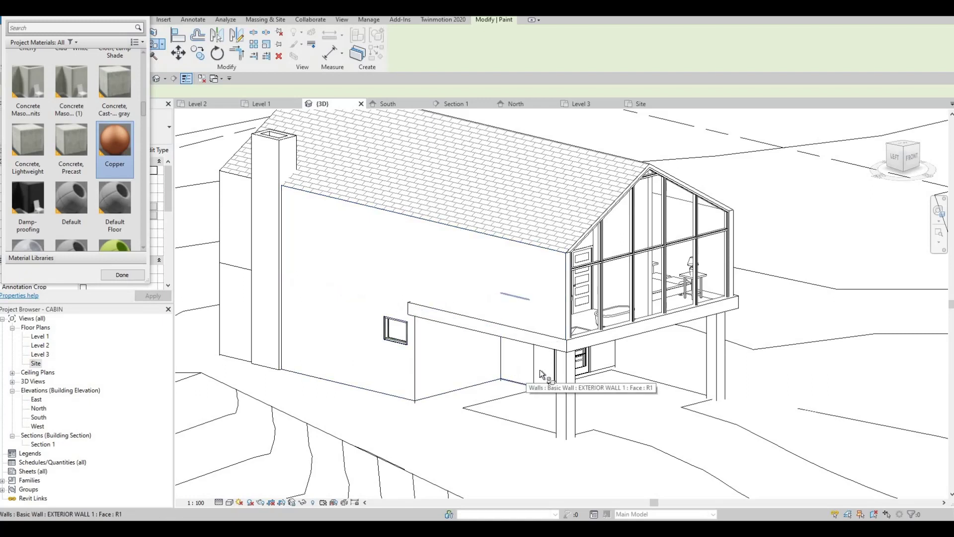
mouse_move(472, 377)
middle_mouse_down("shift")
mouse_move(575, 317)
mouse_move(335, 278)
middle_mouse_up("shift")
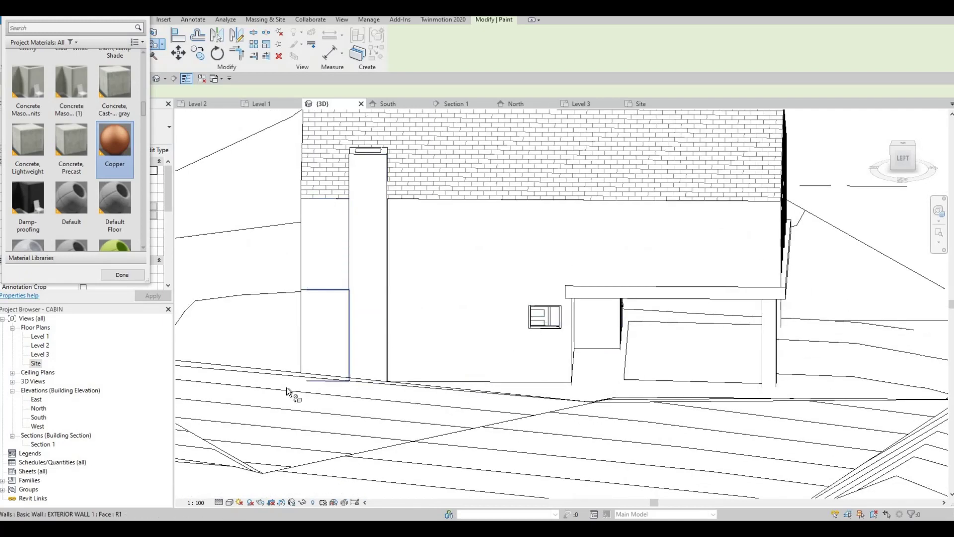
left_click(230, 502)
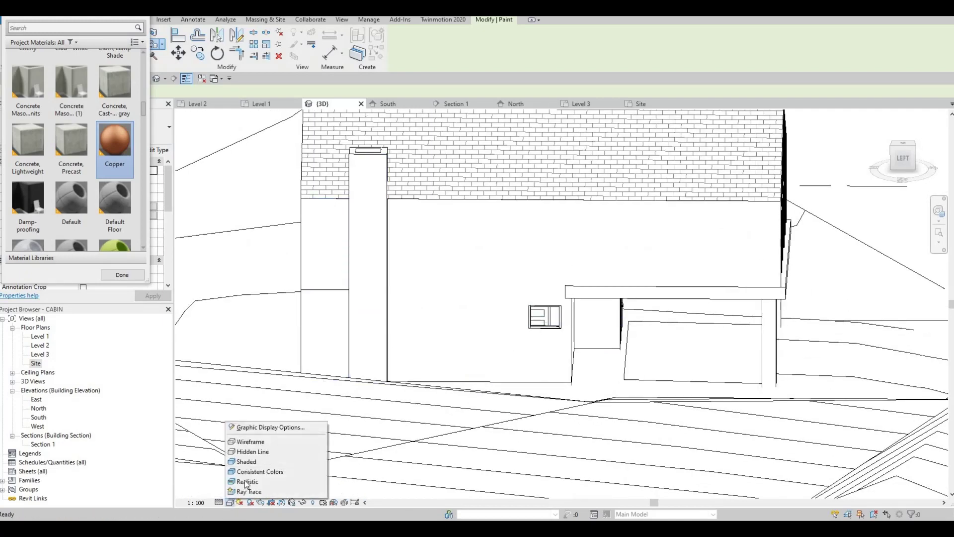
key("Return")
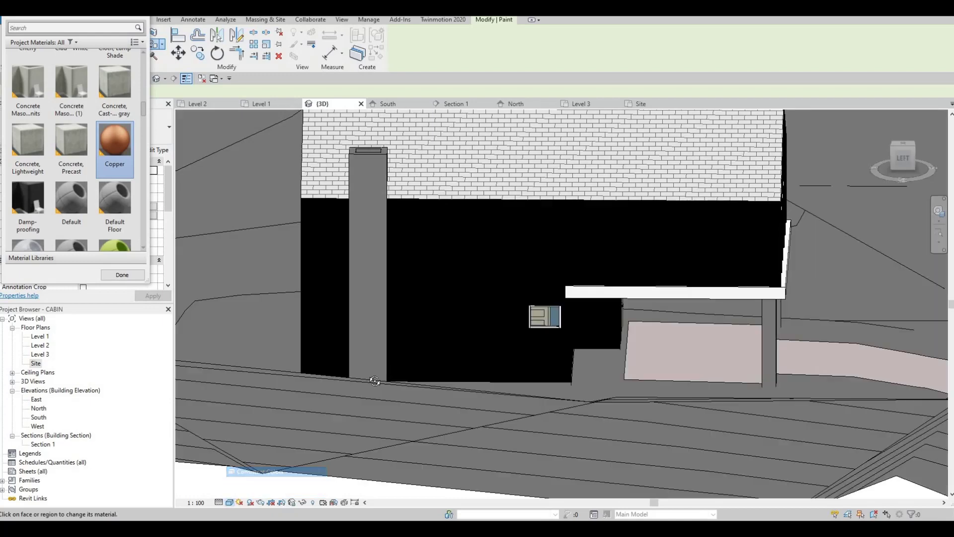
Step: Paint the upper and lower exterior wall faces on the cabin's east side with Copper
mouse_move(422, 379)
middle_mouse_down("shift")
mouse_move(550, 369)
mouse_move(539, 290)
mouse_move(564, 356)
middle_mouse_up("shift")
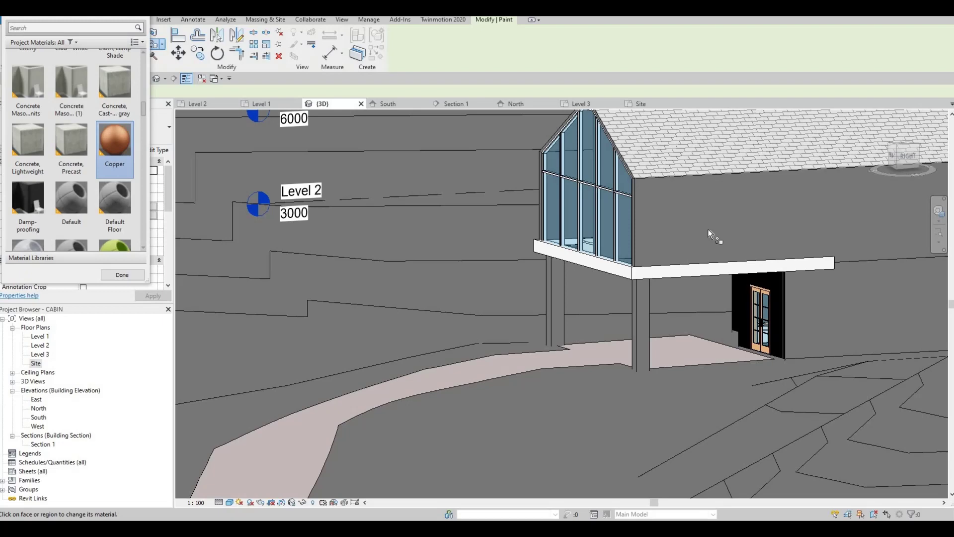
left_click(764, 265)
middle_click_drag(493, 299, 529, 323, "shift")
left_click(464, 325)
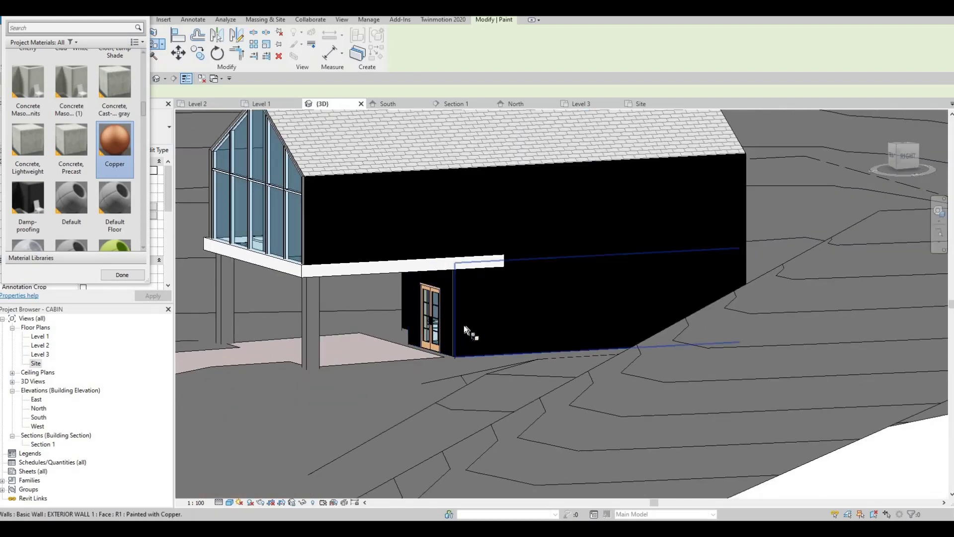
Step: Paint the narrow upper and lower wall end faces beside the rear curtain wall with Copper
mouse_move(464, 325)
middle_mouse_down("shift")
mouse_move(434, 339)
mouse_move(384, 181)
mouse_move(381, 197)
middle_mouse_up("shift")
middle_click_drag(305, 145, 294, 201, "shift")
scroll(295, 202, "up", 3)
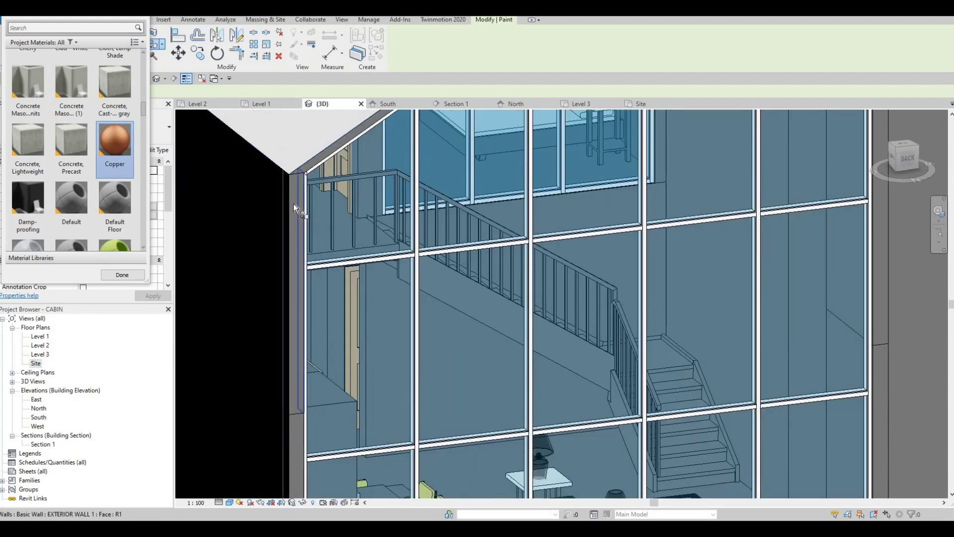
left_click(294, 222)
middle_click_drag(293, 435, 309, 311)
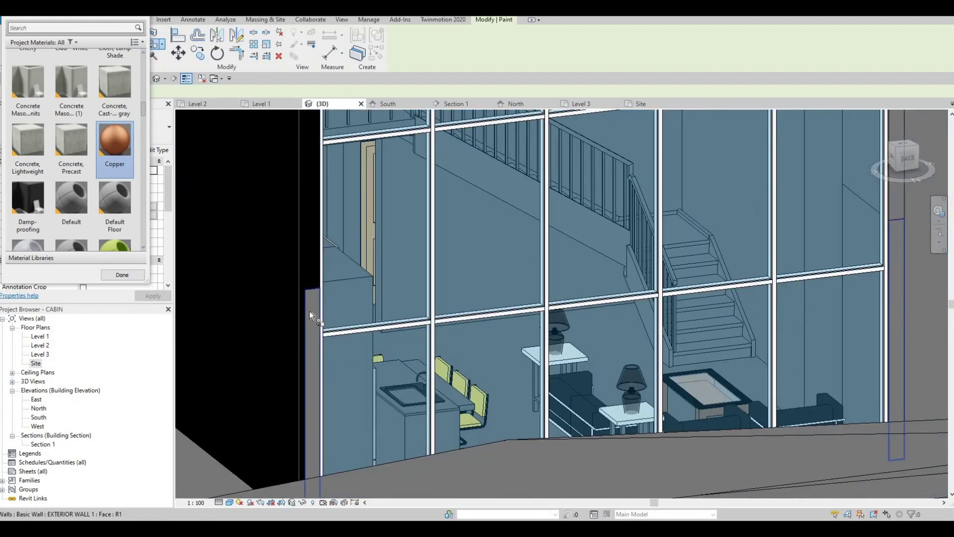
left_click(309, 311)
mouse_move(496, 207)
middle_mouse_down("shift")
mouse_move(565, 185)
mouse_move(623, 263)
mouse_move(383, 273)
mouse_move(464, 252)
mouse_move(379, 251)
mouse_move(407, 236)
mouse_move(411, 209)
mouse_move(344, 326)
middle_mouse_up("shift")
left_click(565, 185)
Step: Paint the front gable's roof edge and the adjoining east wall end face with Copper
scroll(407, 222, "up", 5)
scroll(400, 206, "up", 2)
scroll(405, 198, "down", 3)
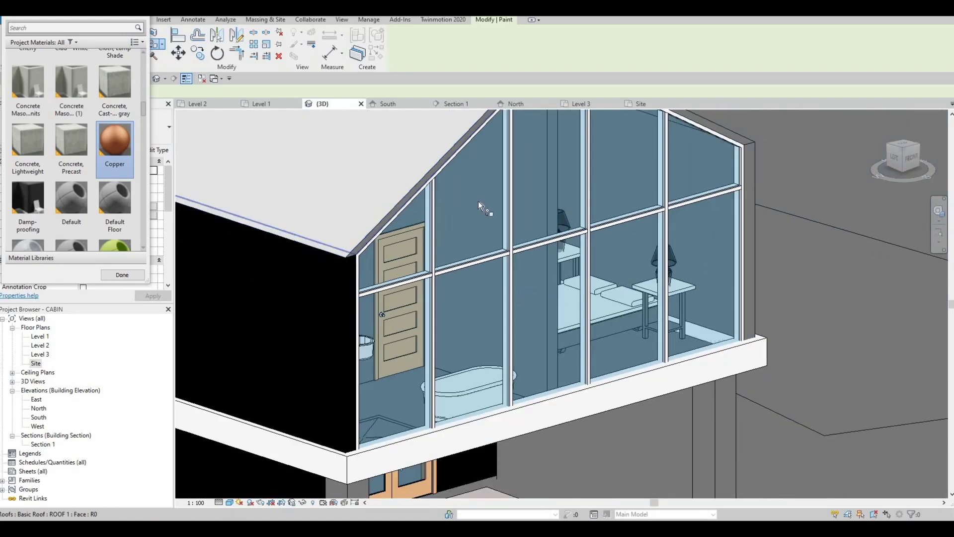
middle_click_drag(478, 200, 395, 229)
middle_click_drag(373, 162, 357, 205)
scroll(356, 207, "up", 2)
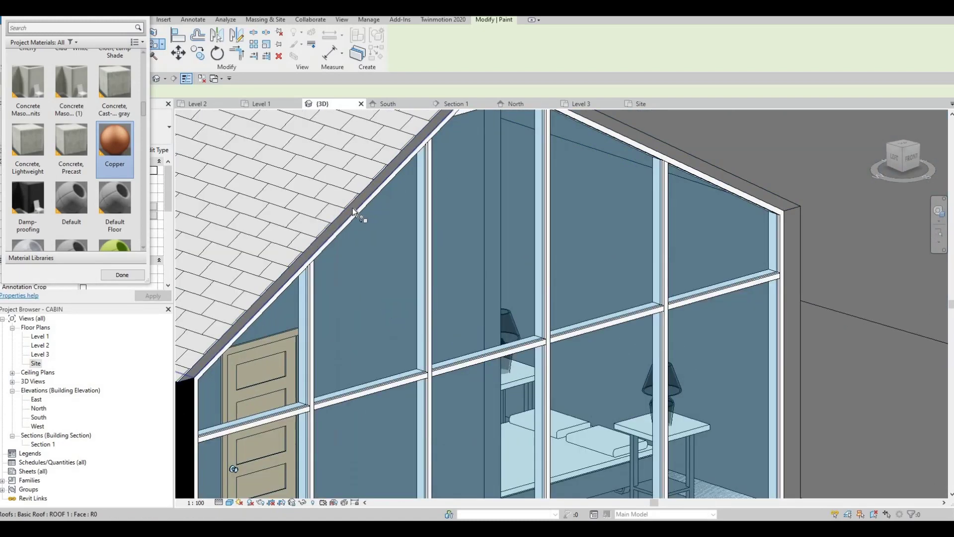
left_click(353, 208)
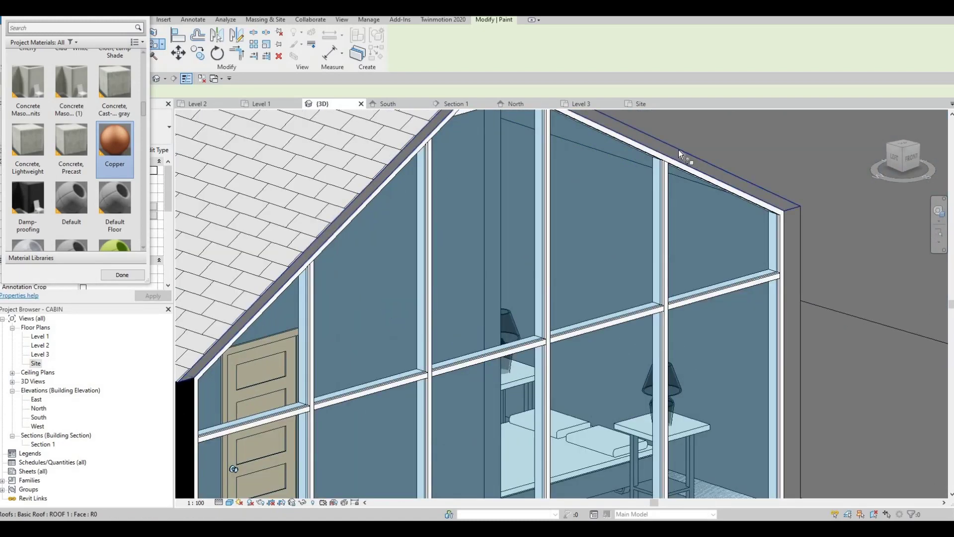
left_click(792, 219)
scroll(532, 254, "down", 3)
mouse_move(531, 253)
middle_mouse_down("shift")
mouse_move(489, 270)
mouse_move(382, 255)
middle_mouse_up("shift")
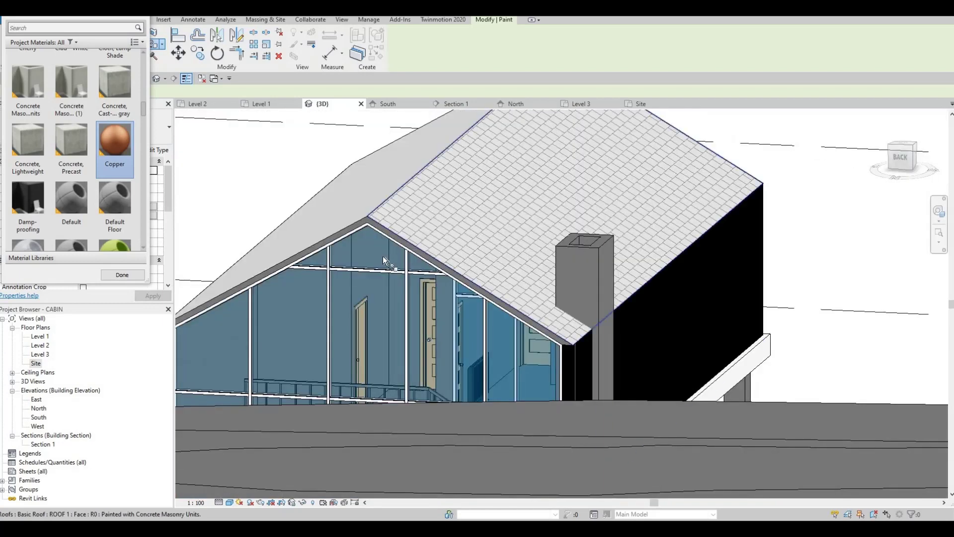
Step: Paint the roof edge above the rear gable's curtain wall with Copper
scroll(393, 254, "up", 5)
left_click(479, 261)
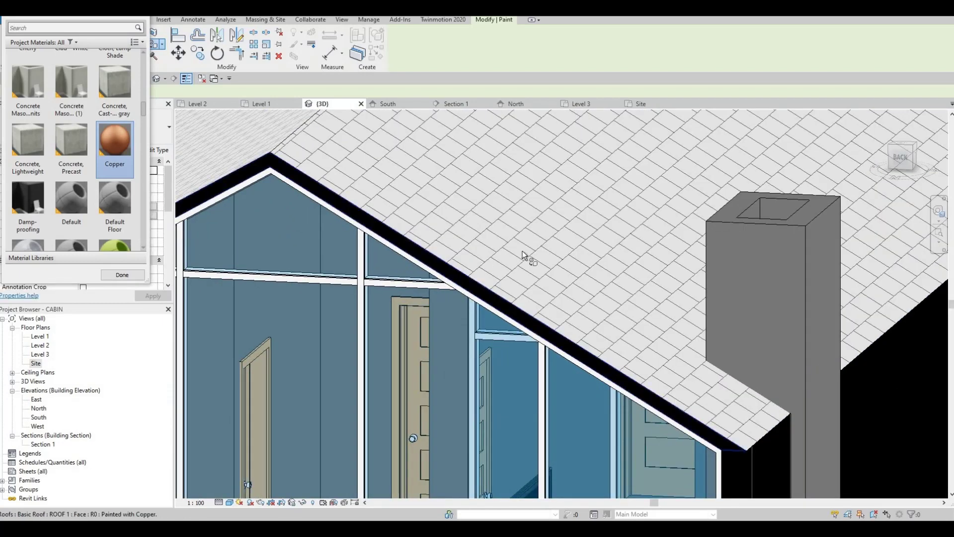
scroll(522, 250, "down", 3)
middle_click_drag(484, 267, 593, 269, "shift")
middle_click_drag(496, 305, 507, 255, "shift")
scroll(507, 254, "down", 4)
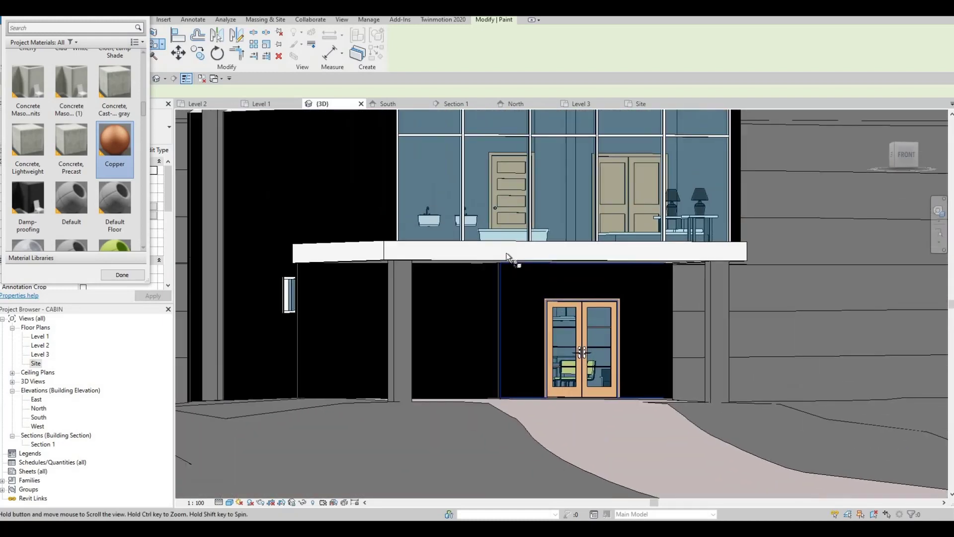
Step: Inspect the cabin's painted walls, gable edges and roof from all sides for unpainted faces, and leave the Paint tool
scroll(479, 230, "up", 2)
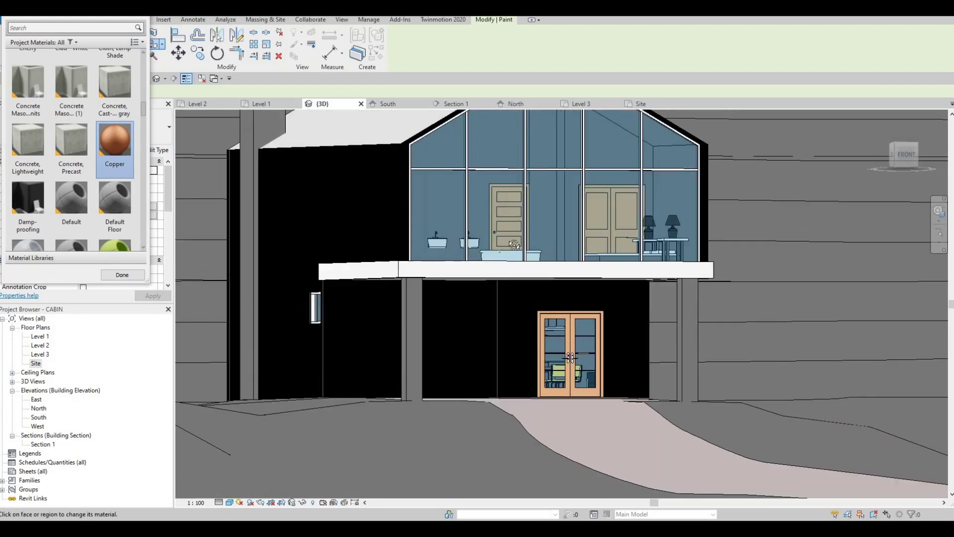
mouse_move(482, 251)
middle_mouse_down("shift")
mouse_move(437, 305)
mouse_move(492, 294)
mouse_move(515, 324)
mouse_move(542, 283)
mouse_move(485, 225)
middle_mouse_up("shift")
scroll(432, 209, "down", 3)
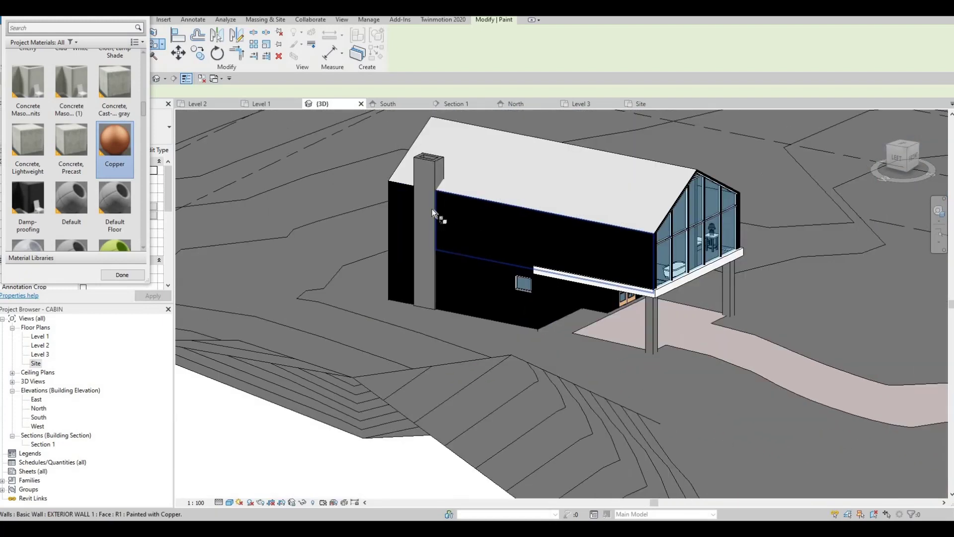
scroll(470, 209, "up", 6)
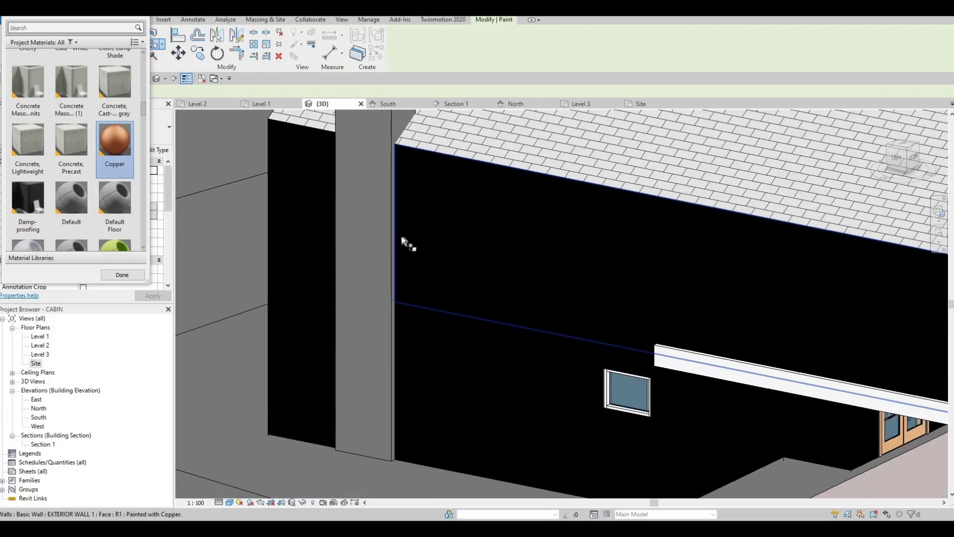
mouse_move(518, 156)
middle_mouse_down("shift")
mouse_move(428, 230)
mouse_move(497, 244)
mouse_move(486, 244)
mouse_move(539, 224)
mouse_move(507, 212)
mouse_move(517, 251)
middle_mouse_up("shift")
scroll(528, 264, "down", 2)
middle_click_drag(564, 279, 552, 274, "shift")
middle_click_drag(553, 275, 532, 255)
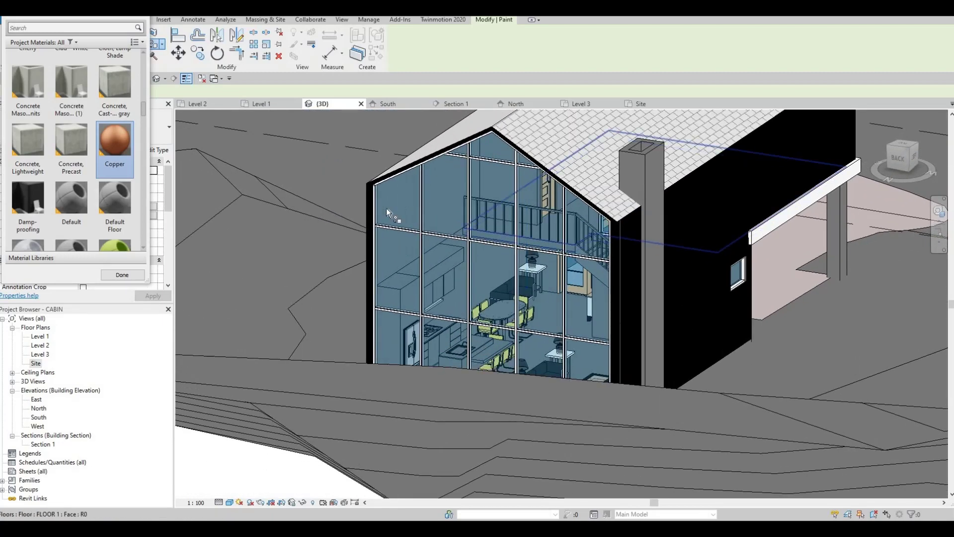
scroll(547, 234, "up", 4)
scroll(560, 241, "down", 4)
middle_click_drag(443, 272, 427, 214)
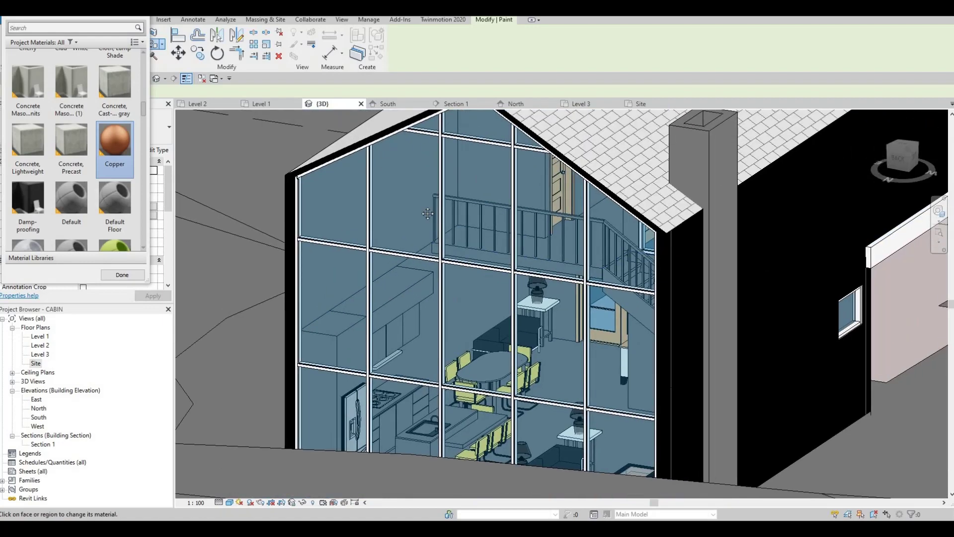
middle_click_drag(482, 247, 464, 179)
middle_click_drag(564, 177, 488, 210, "shift")
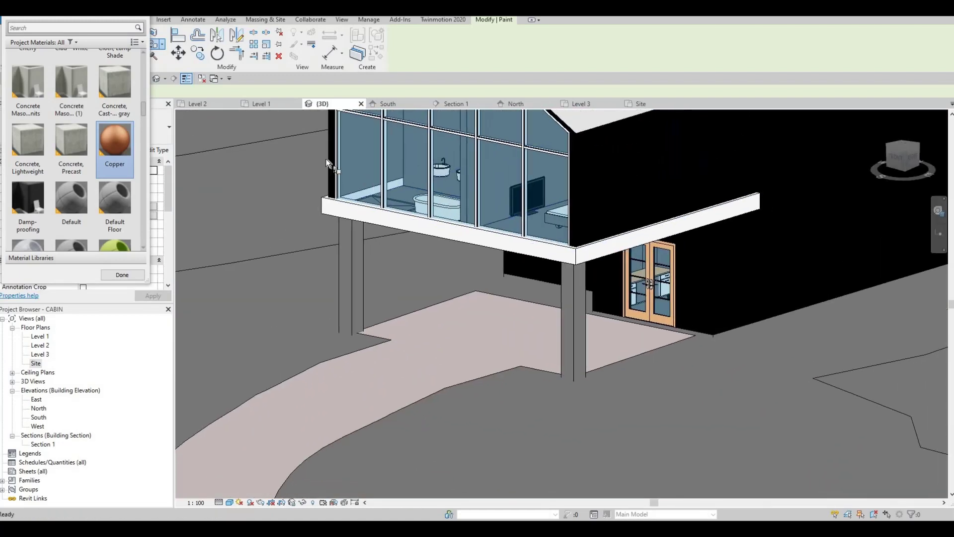
scroll(99, 95, "up", 2)
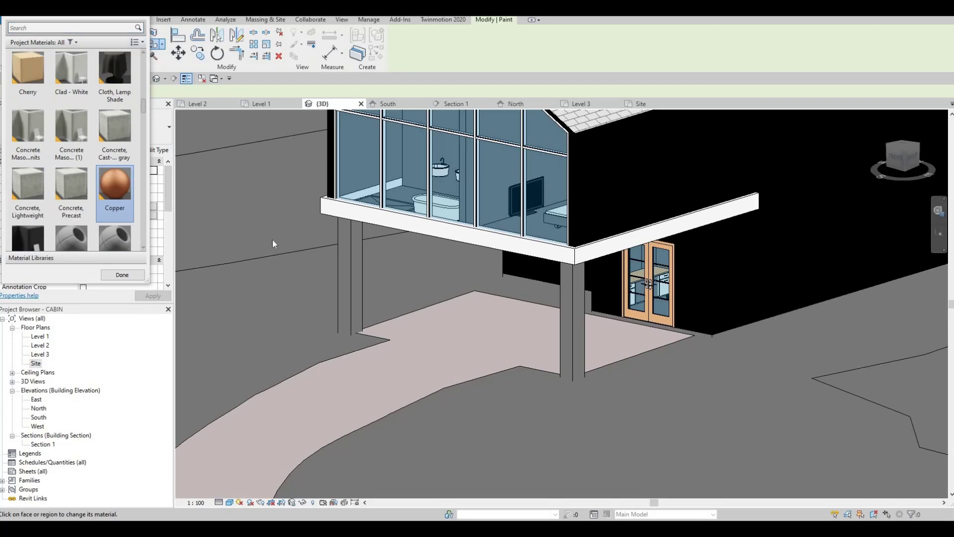
key("Escape")
Step: Start an in-place component in the Generic Models category for the chimney cap, keeping the default name
scroll(368, 282, "down", 2)
mouse_move(372, 293)
middle_mouse_down()
mouse_move(420, 321)
mouse_move(383, 402)
mouse_move(429, 400)
mouse_move(440, 374)
mouse_move(497, 409)
mouse_move(475, 290)
mouse_move(493, 260)
mouse_move(482, 193)
middle_mouse_up()
scroll(424, 340, "down", 2)
scroll(480, 199, "up", 3)
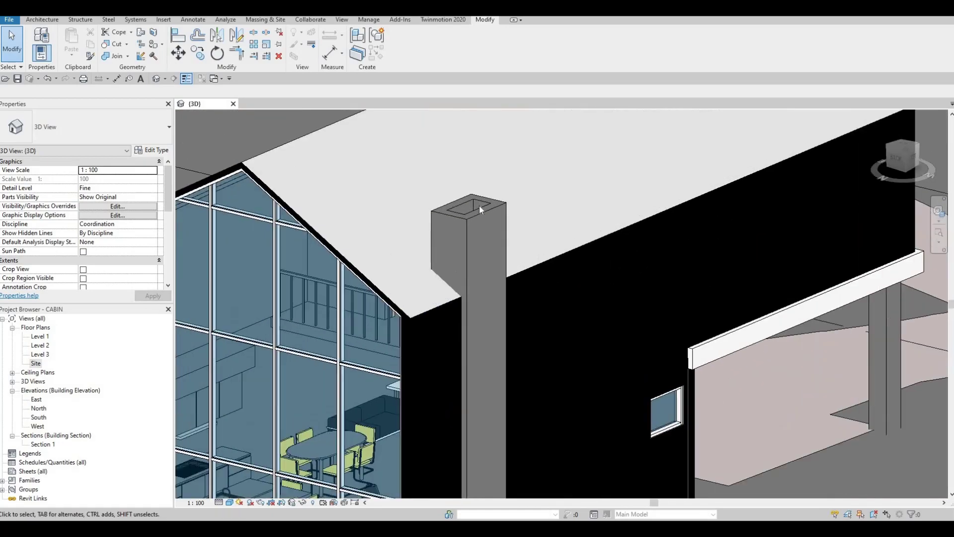
scroll(479, 205, "up", 1)
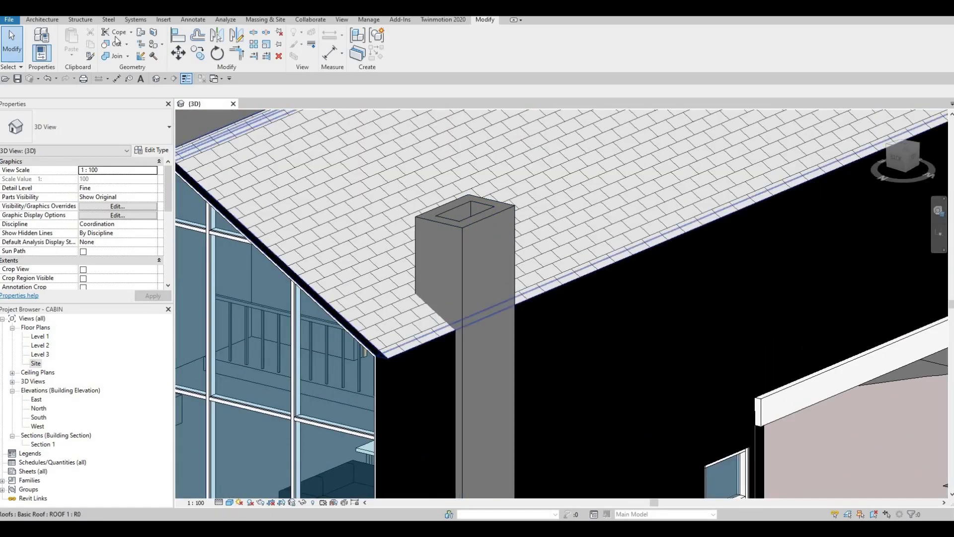
left_click(28, 20)
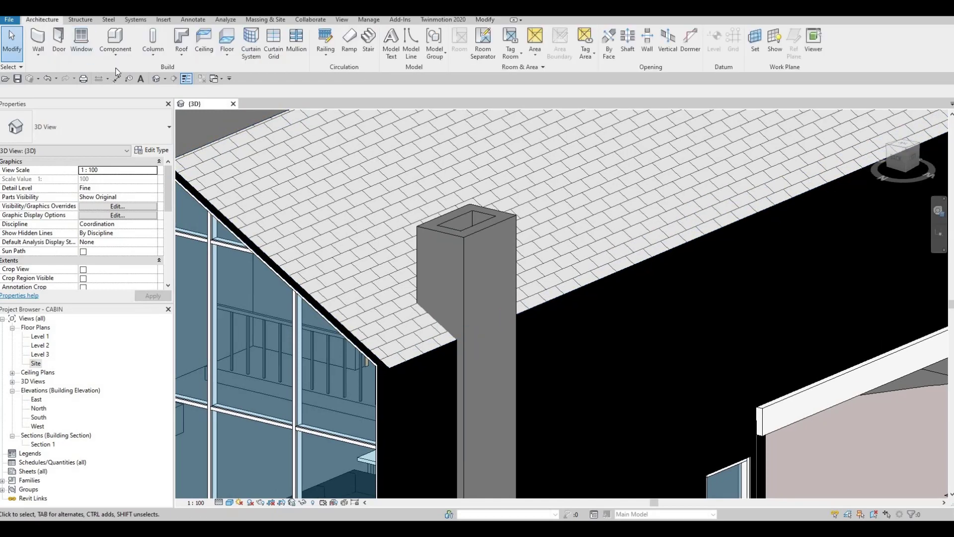
left_click(115, 53)
left_click(129, 97)
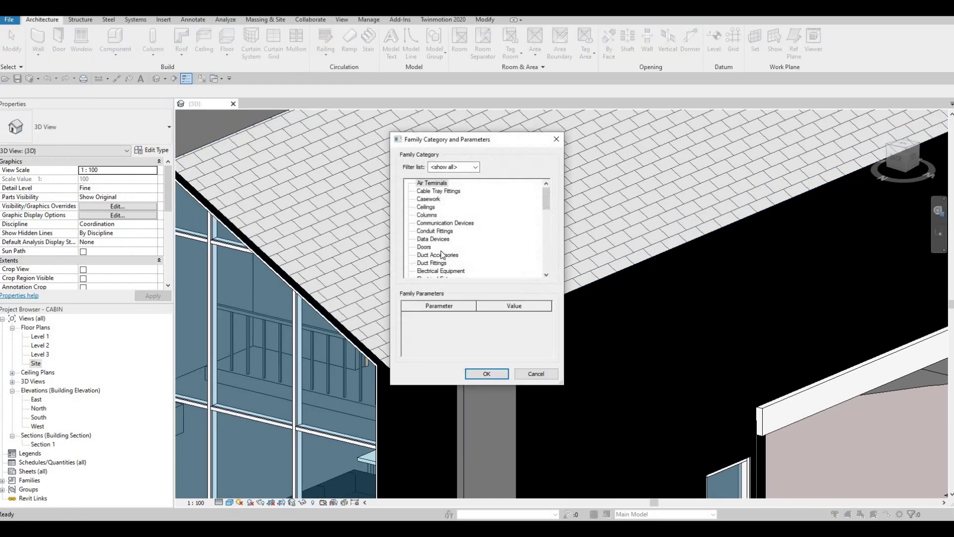
scroll(442, 254, "down", 4)
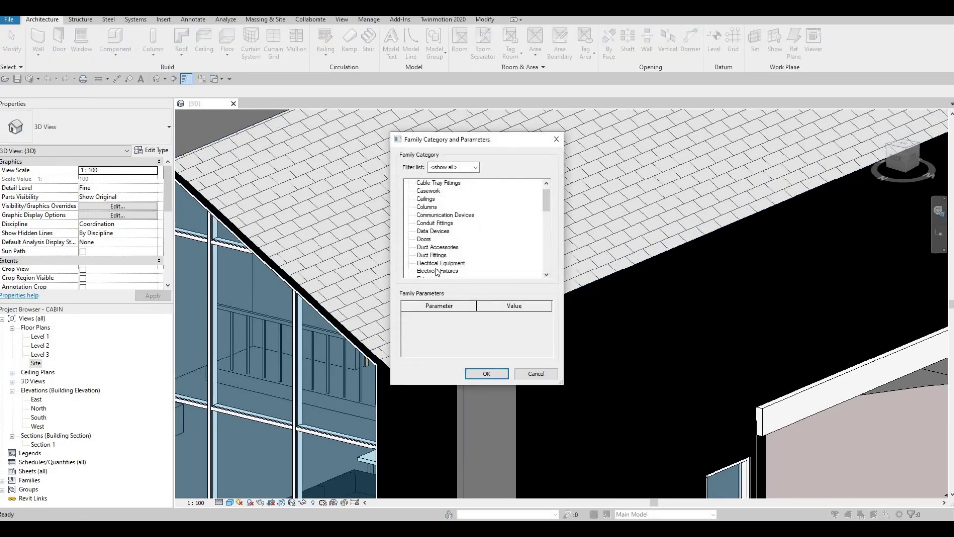
left_click(477, 372)
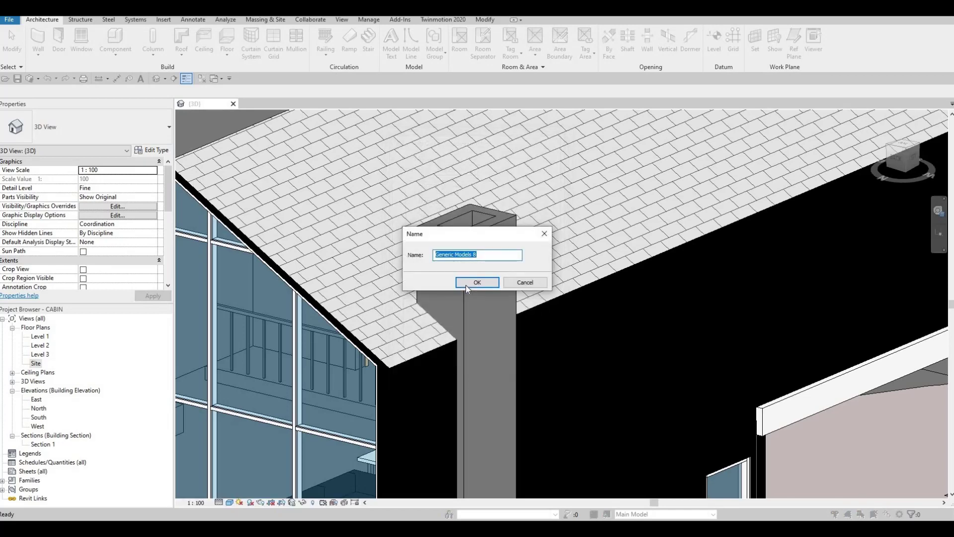
left_click(466, 284)
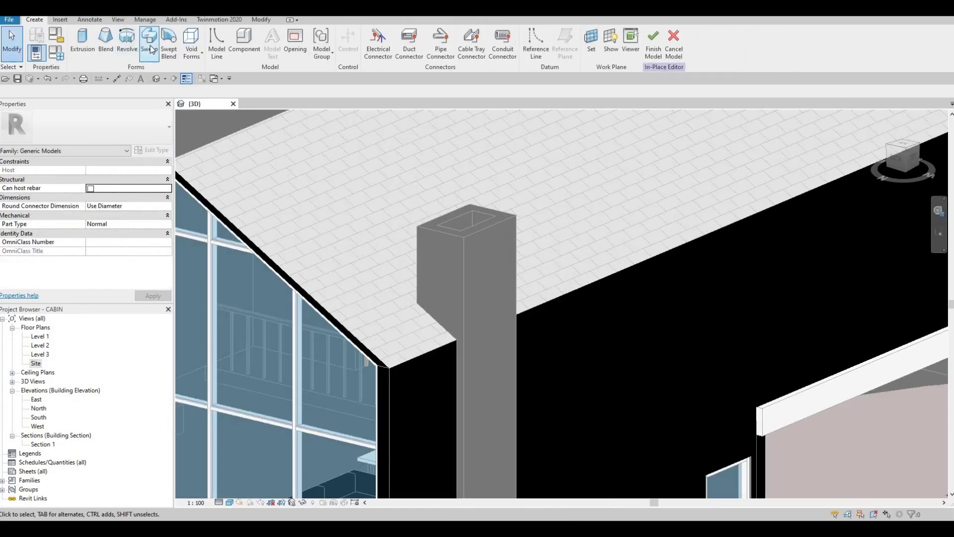
Step: Start a Sweep and pick the four outer top edges of the chimney as its path
left_click(150, 45)
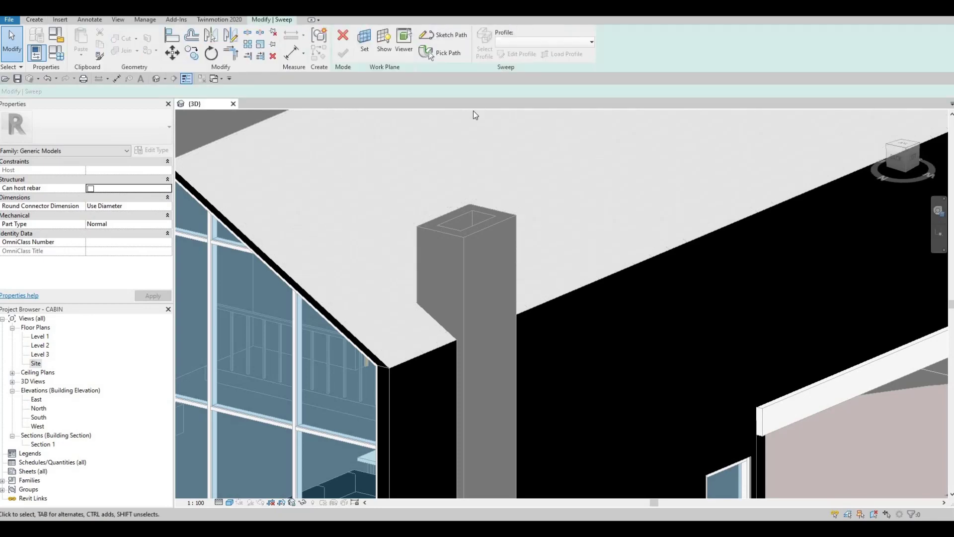
scroll(491, 193, "up", 2)
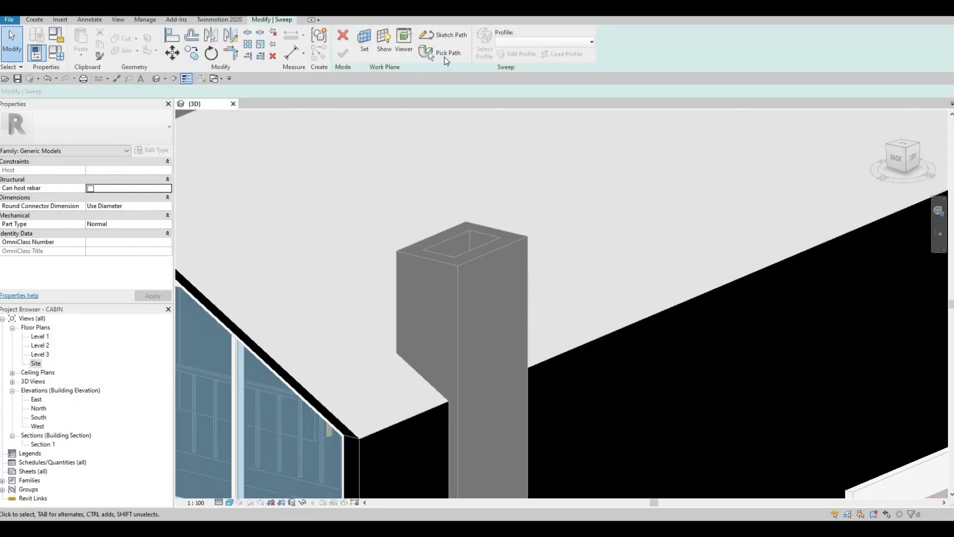
left_click(445, 56)
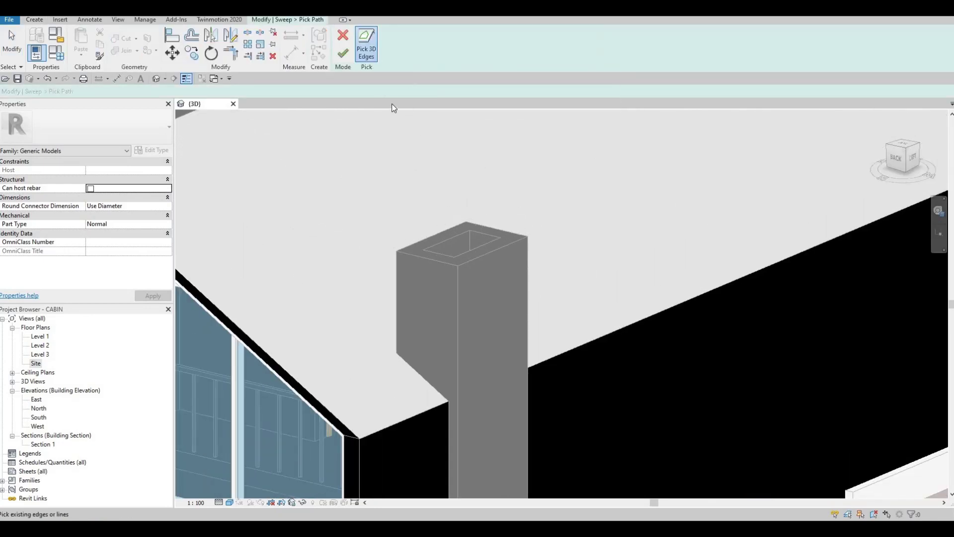
left_click(446, 231)
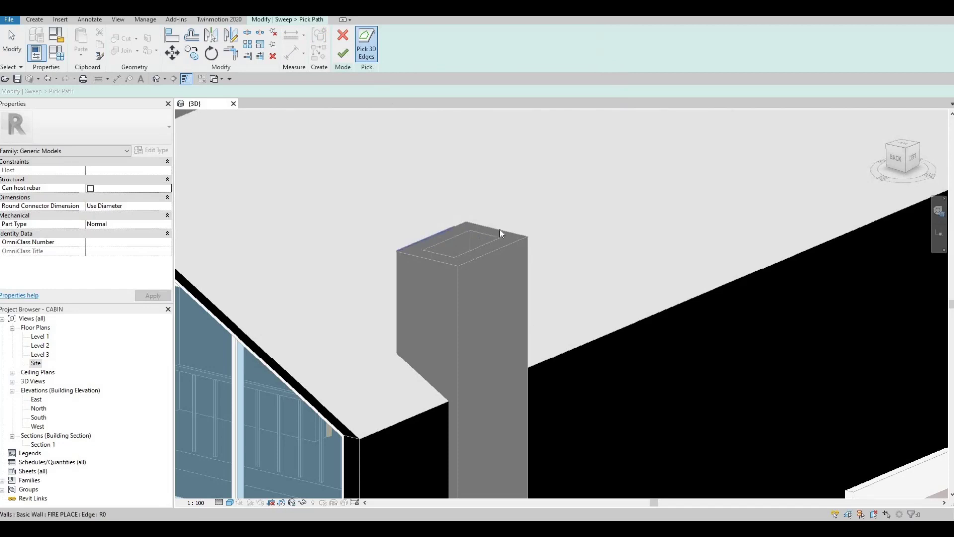
left_click(499, 229)
left_click(505, 249)
left_click(449, 276)
key("Escape")
key("Escape")
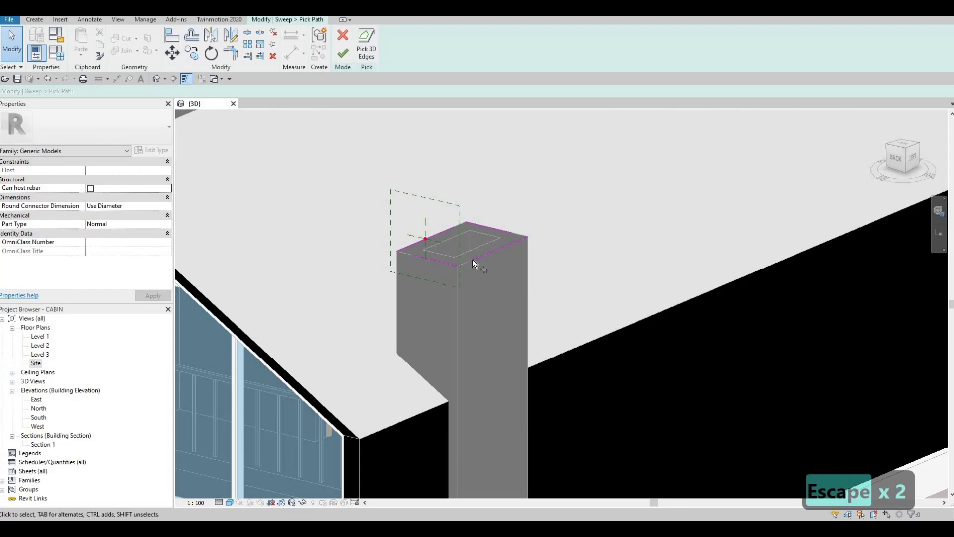
Step: Trim the picked path lines to meet at the chimney-top corners and finish the sweep path
key("t")
key("r")
scroll(468, 260, "up", 1)
left_click(449, 267)
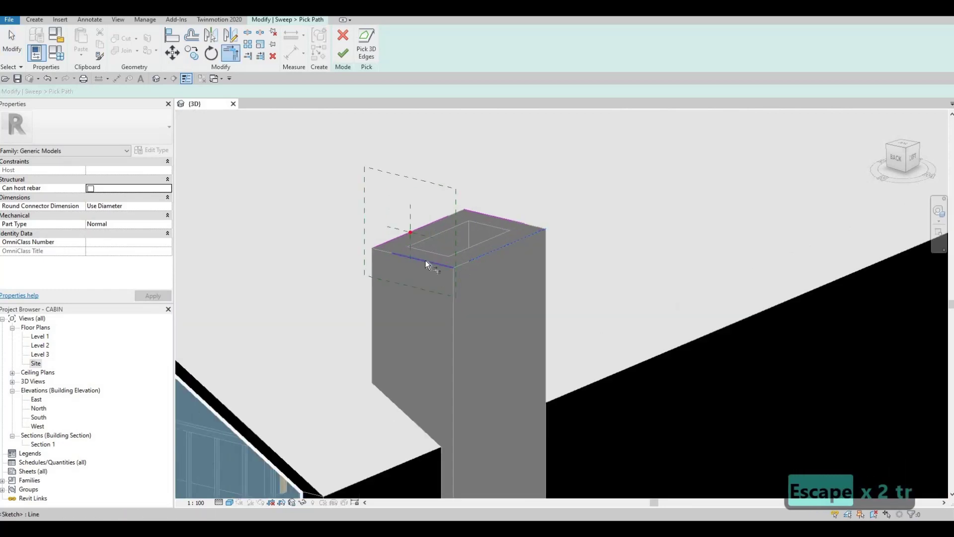
left_click(384, 251)
left_click(504, 233)
left_click(343, 54)
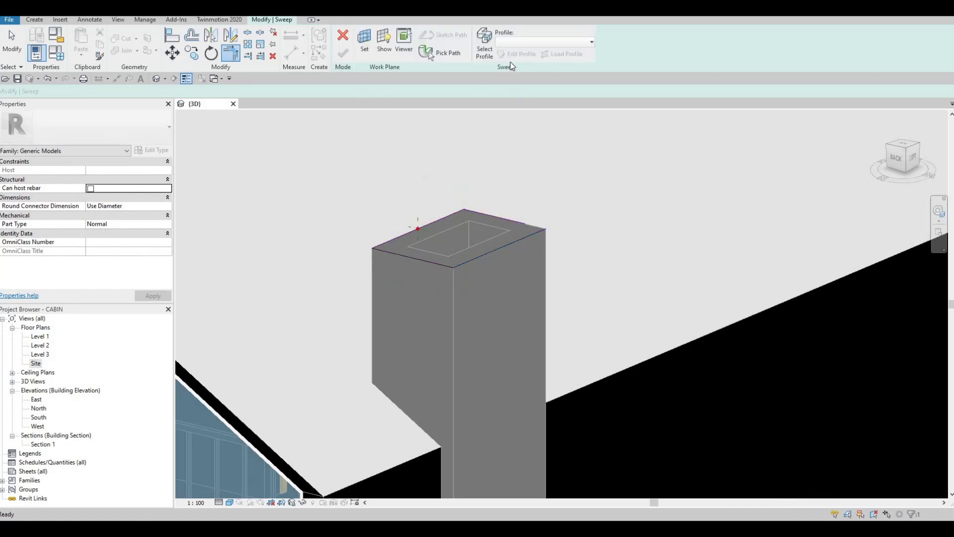
Step: Sketch a flat rectangular sweep profile about 312 mm wide across the chimney's outer top edge
left_click(488, 46)
left_click(518, 54)
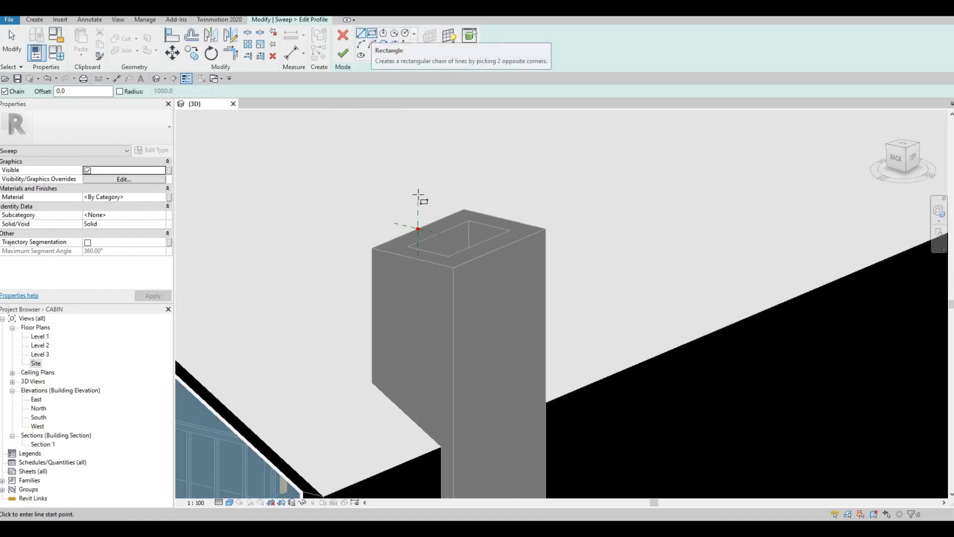
left_click(374, 35)
scroll(417, 261, "up", 2)
scroll(417, 261, "up", 1)
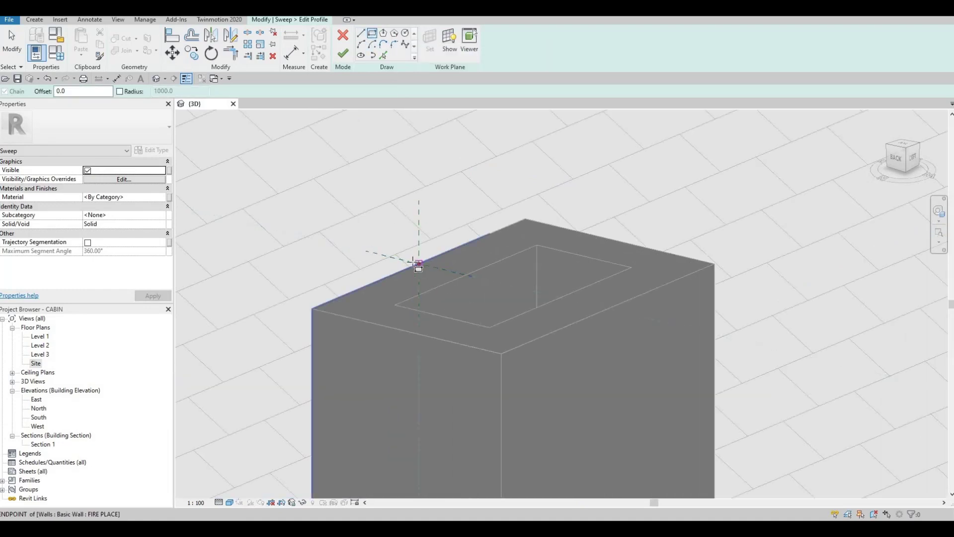
left_click(392, 257)
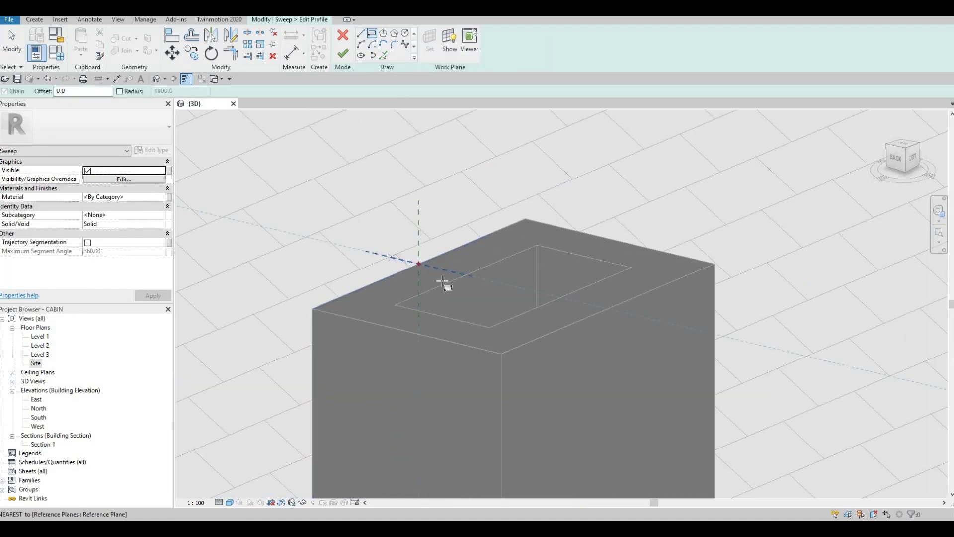
left_click(466, 271)
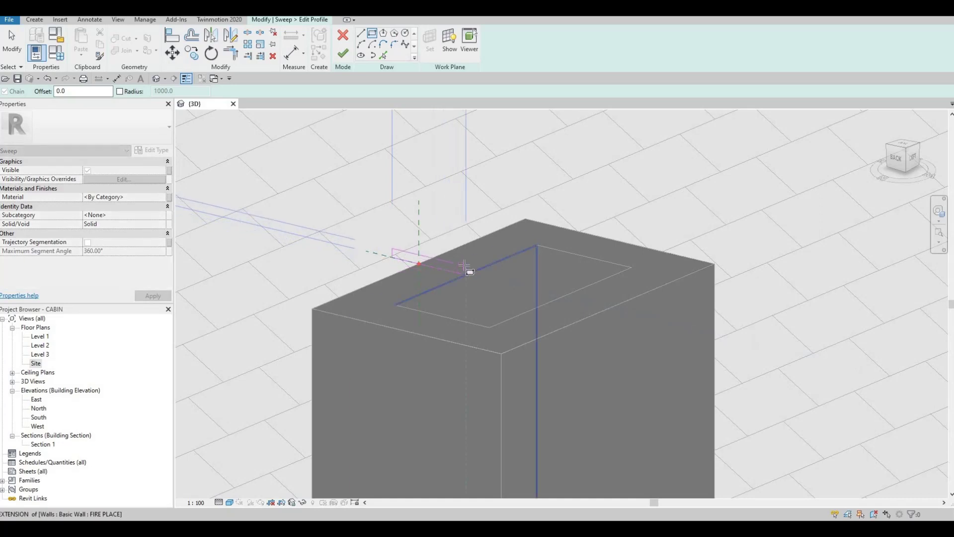
key("Escape")
scroll(398, 273, "up", 1)
scroll(398, 252, "up", 1)
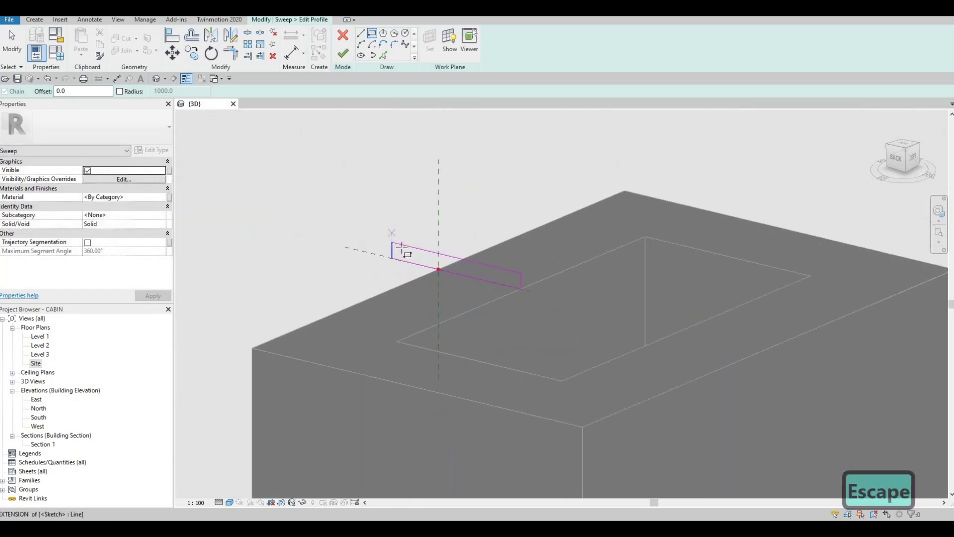
key("Escape")
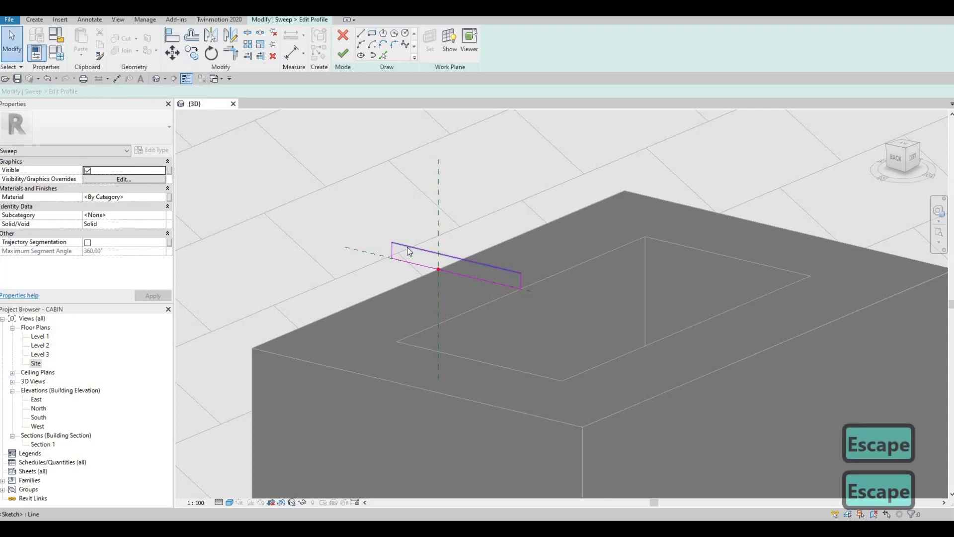
Step: Nudge the profile rectangle's upper line up to make it about 40 mm thick and finish the profile
left_click(407, 247)
key("Up")
key("Up")
key("Up")
scroll(474, 281, "down", 3)
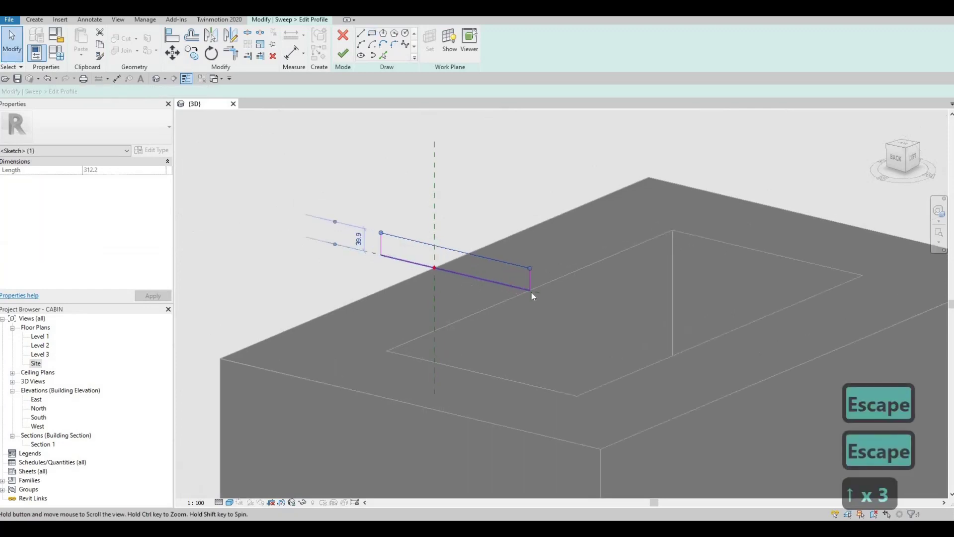
key("Escape")
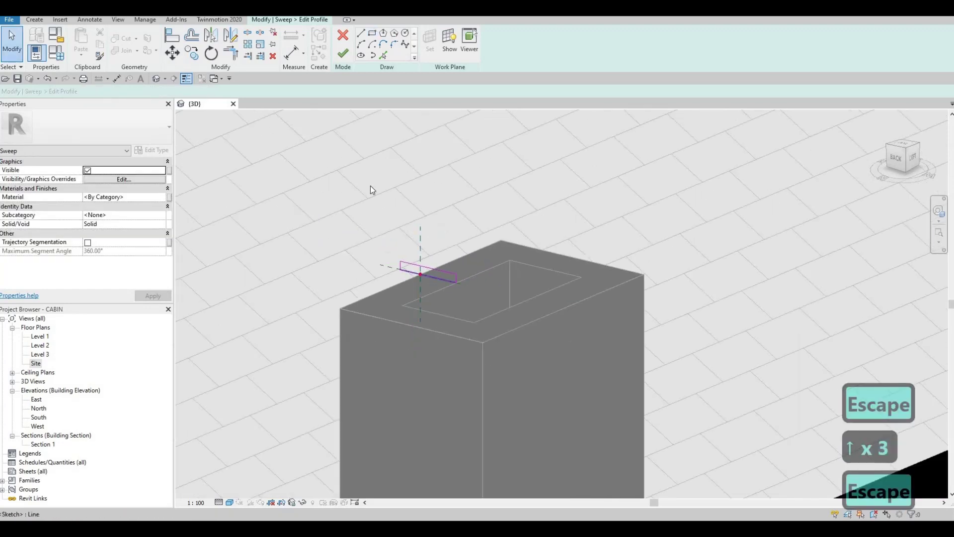
left_click(342, 53)
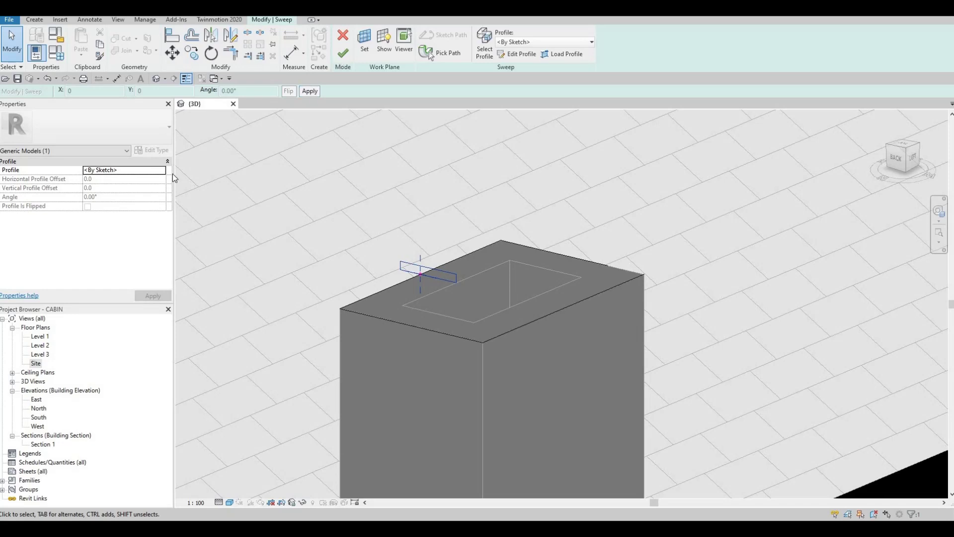
Step: Try to generate the chimney cap sweep from the picked path and sketched profile
left_click(343, 54)
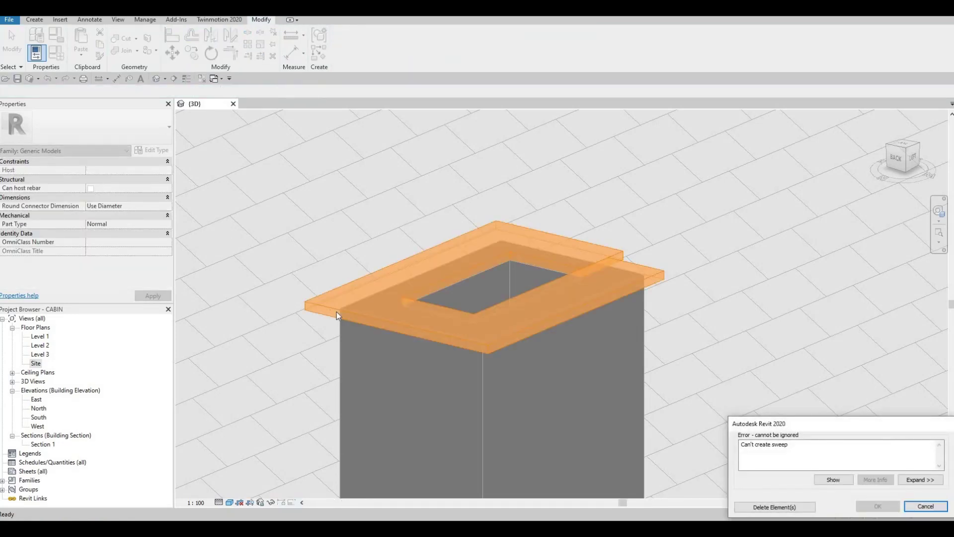
key("Escape")
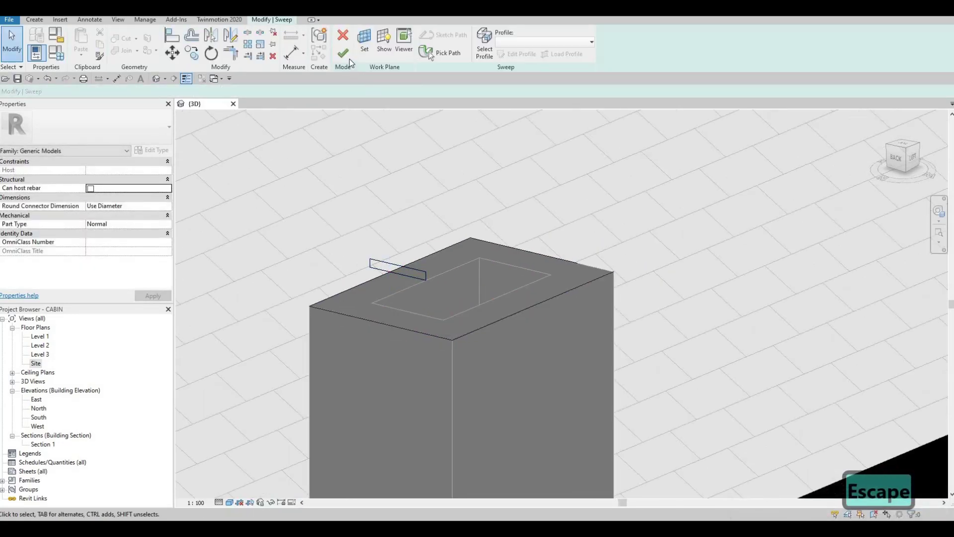
key("Escape")
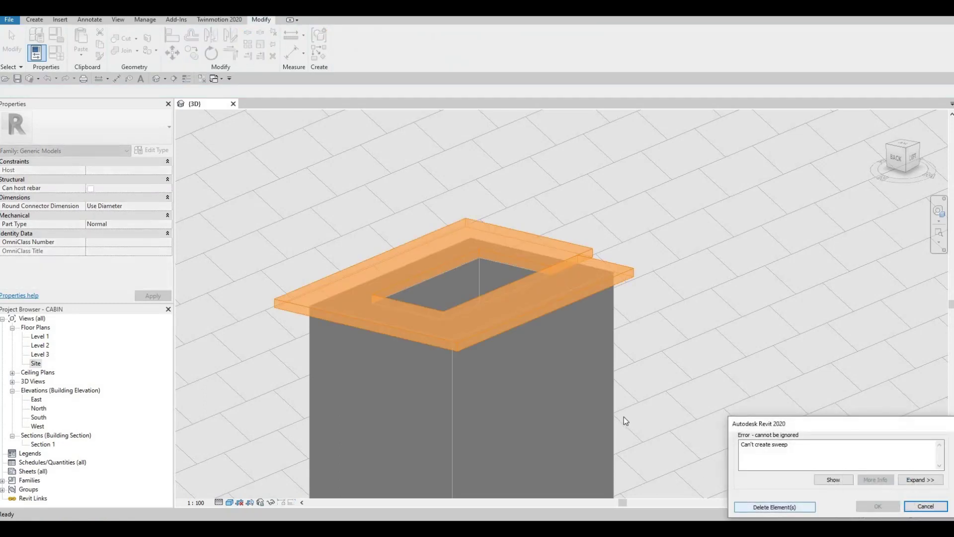
middle_click_drag(449, 438, 422, 437, "shift")
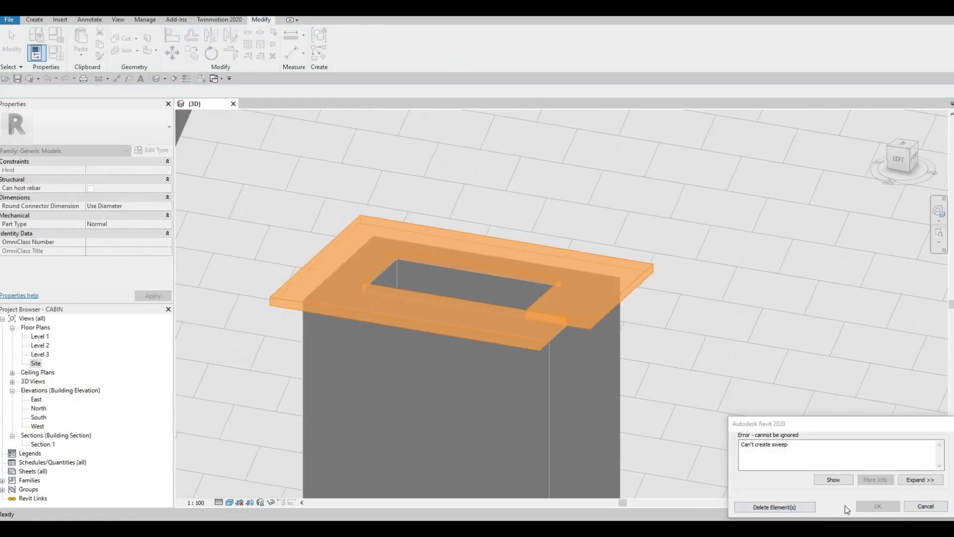
left_click(926, 506)
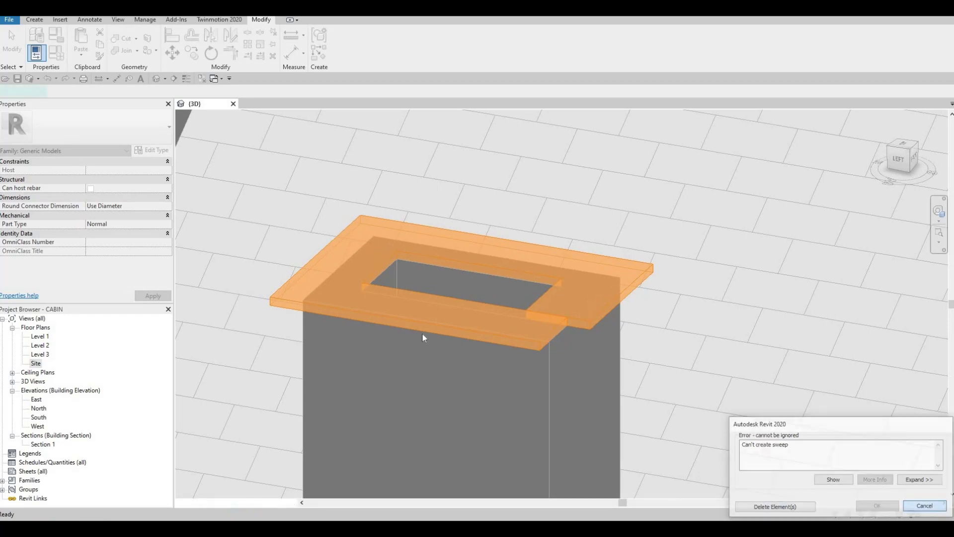
Step: Trim the remaining path lines to meet at the open chimney-top corner and finish the sweep path
middle_click_drag(591, 411, 375, 98, "shift")
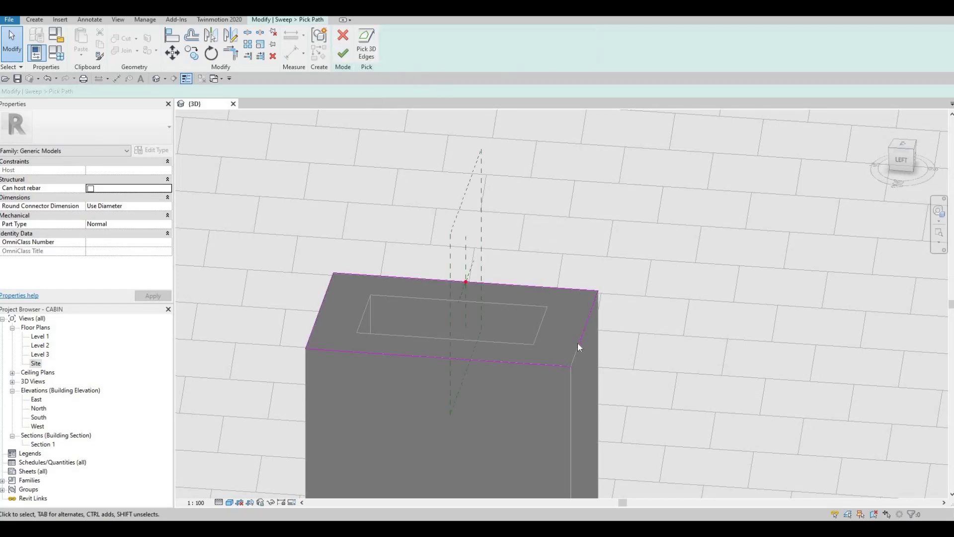
key("t")
key("r")
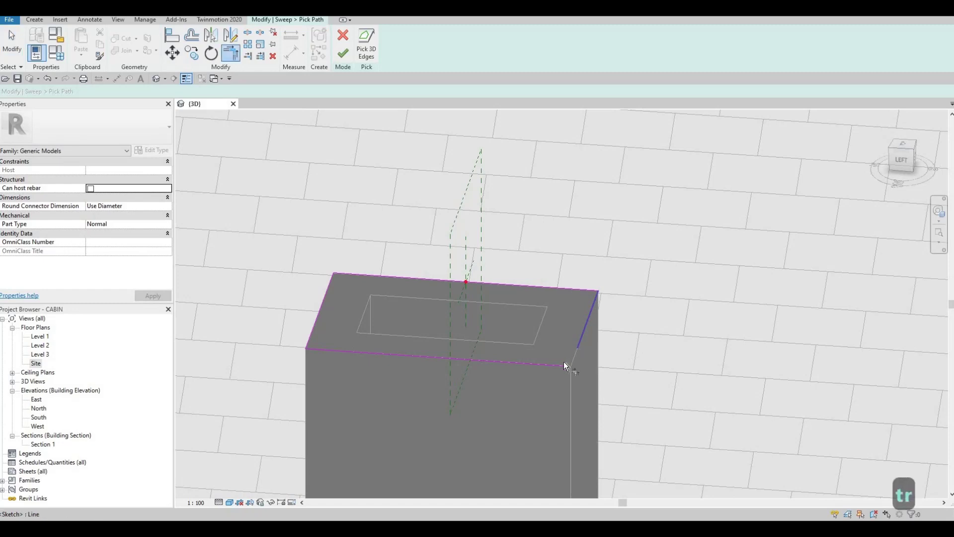
left_click(571, 360)
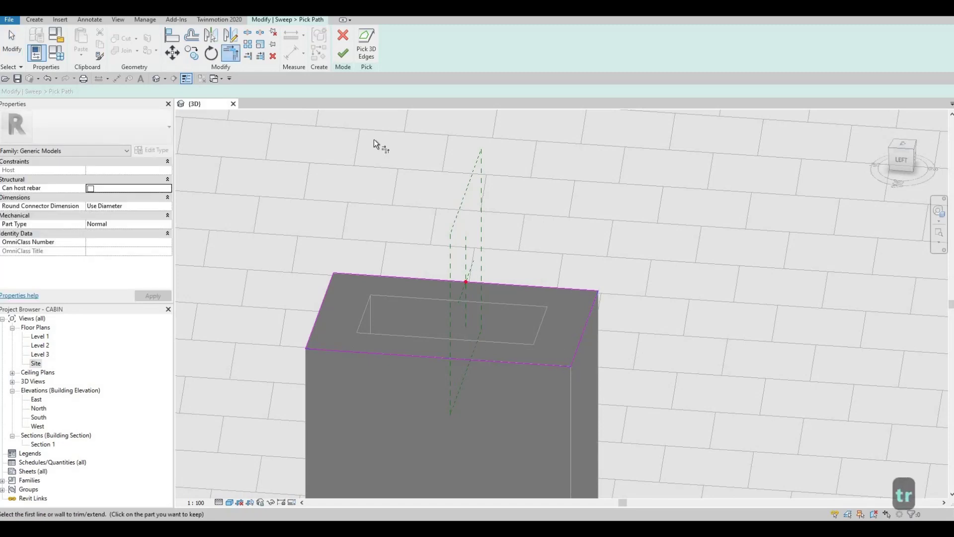
middle_click_drag(374, 139, 473, 133, "shift")
left_click(342, 52)
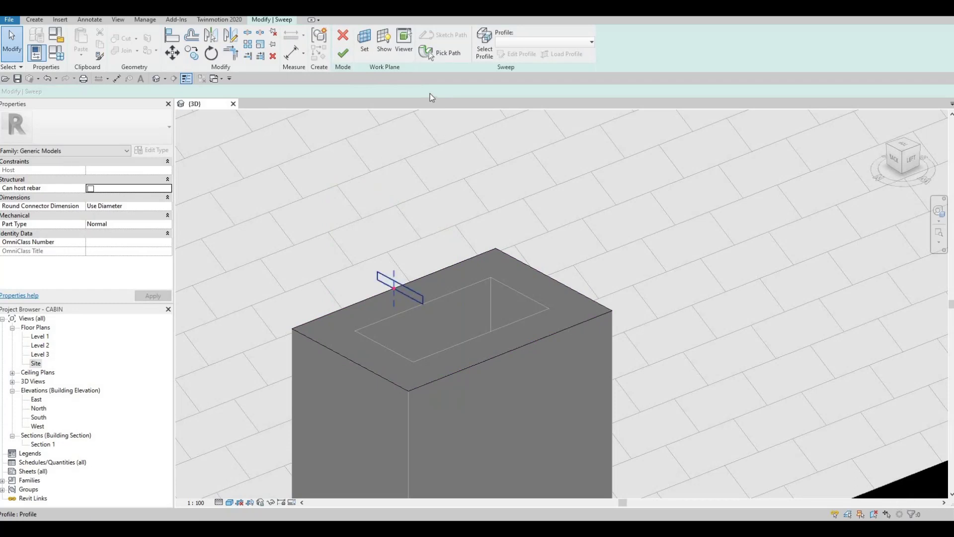
Step: Set the chimney cap sweep's material to Copper and finish the profile edit
left_click(421, 298)
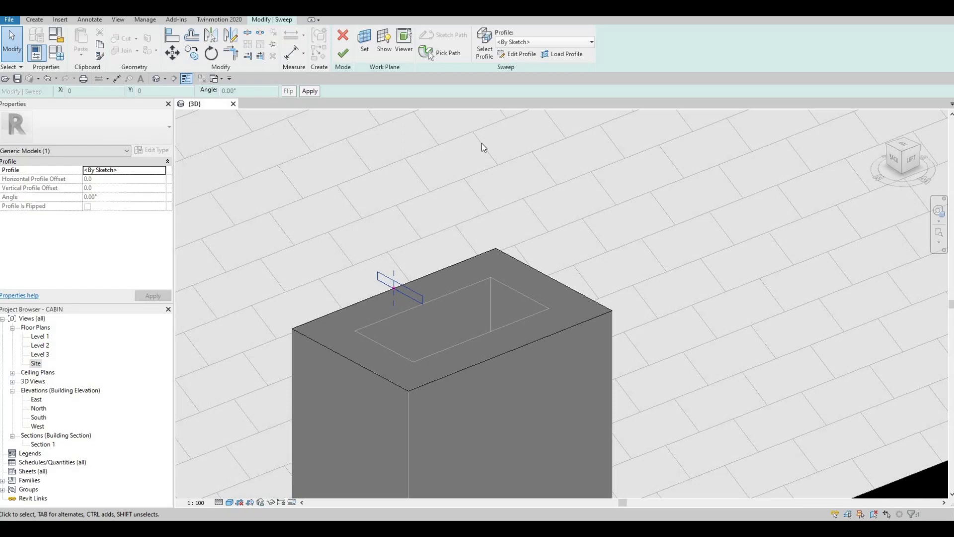
left_click(517, 54)
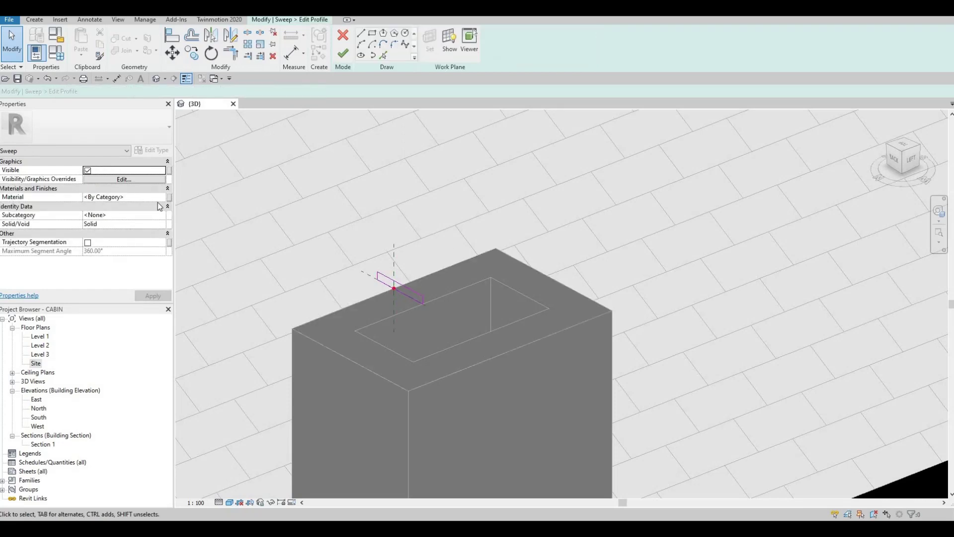
left_click(158, 199)
left_click(162, 198)
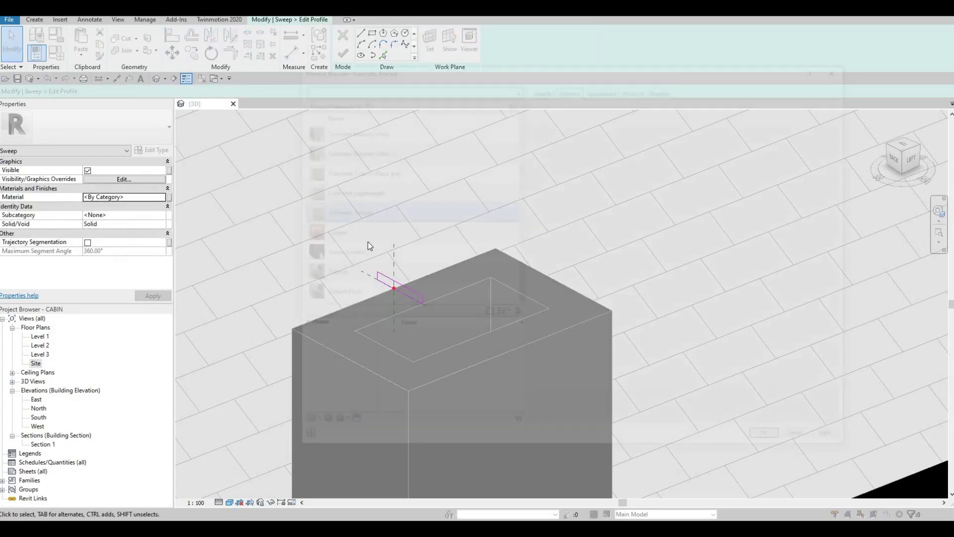
scroll(359, 254, "down", 2)
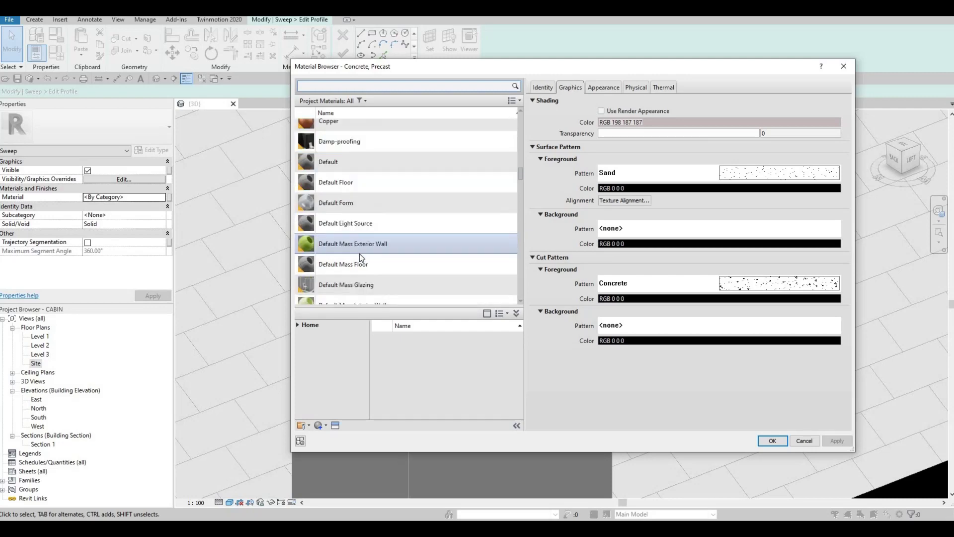
scroll(339, 175, "up", 1)
left_click(340, 171)
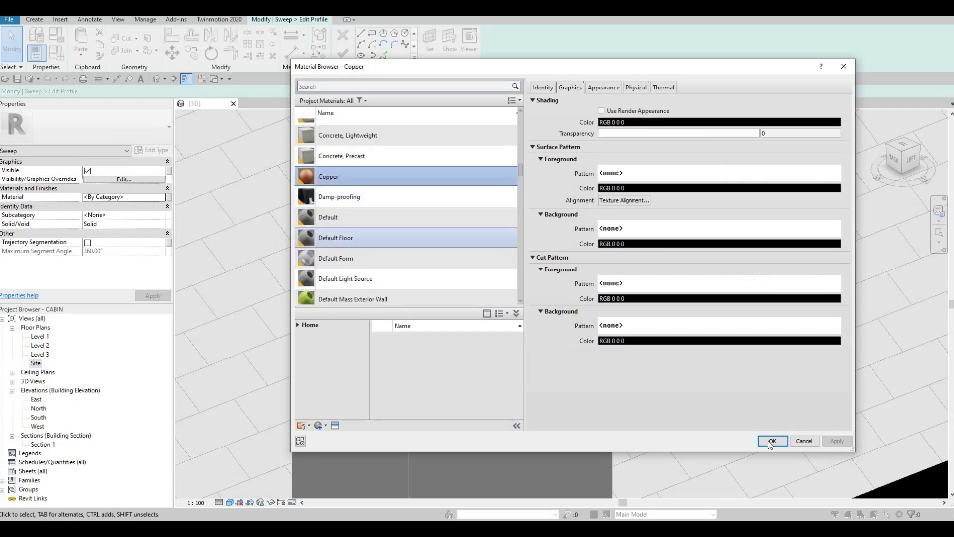
key("Return")
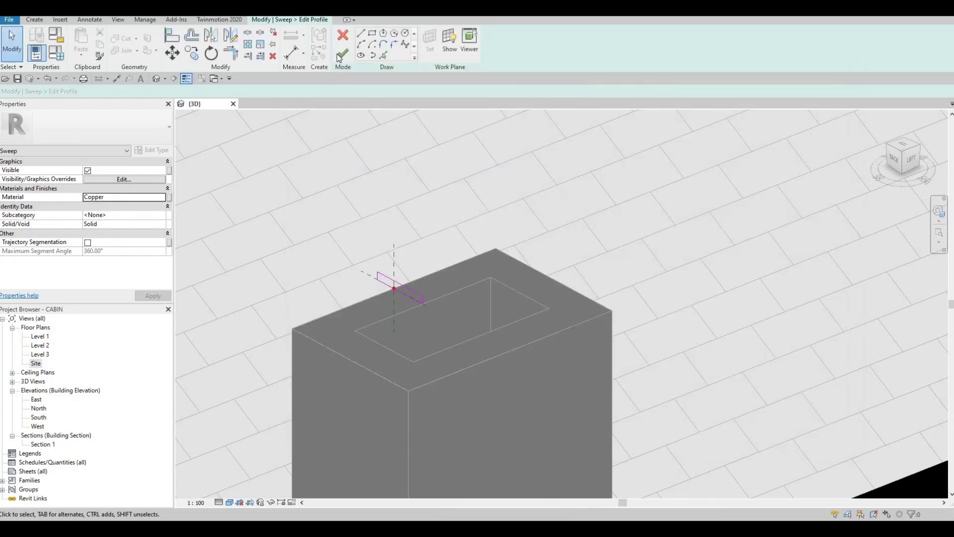
left_click(338, 58)
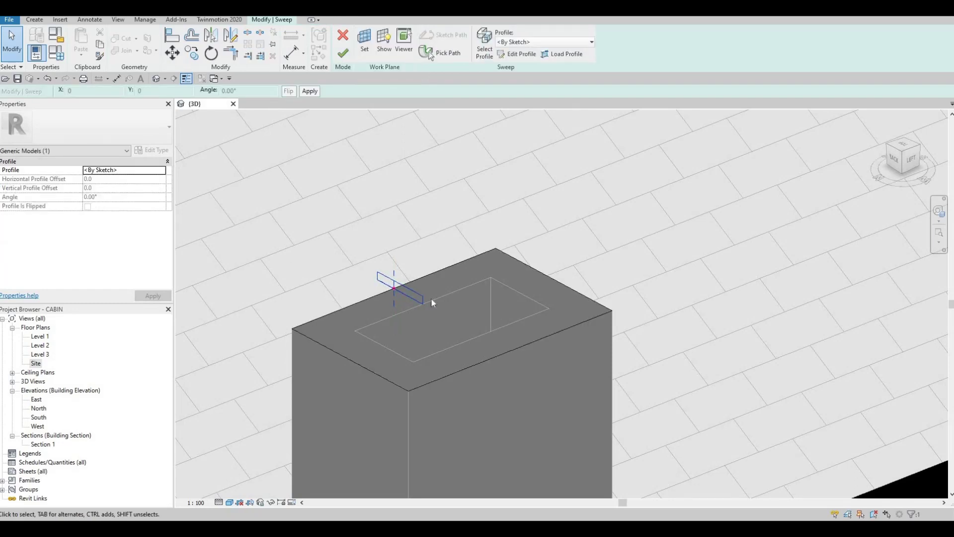
Step: Set the cap sweep's material to Damp-proofing, then finish the profile, the sweep and the in-place model
left_click(508, 55)
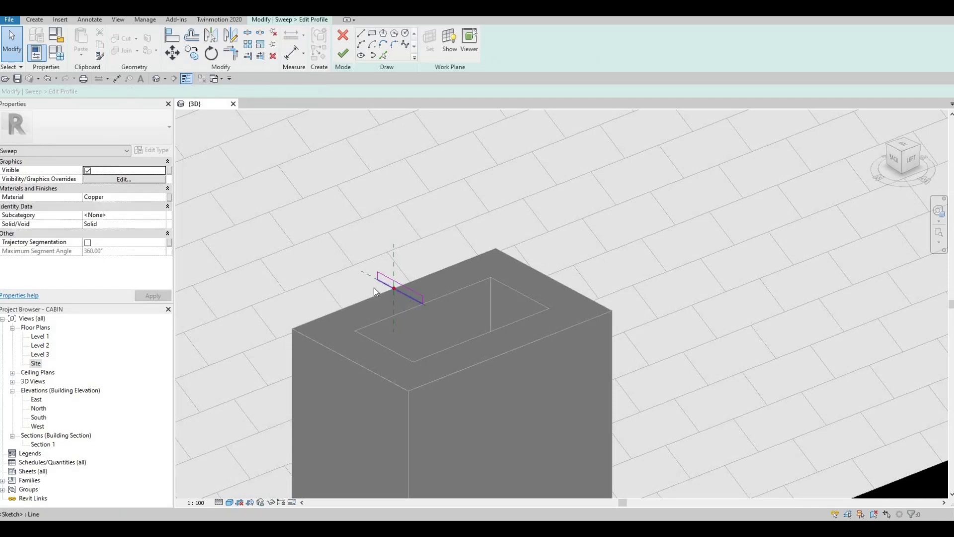
left_click(163, 198)
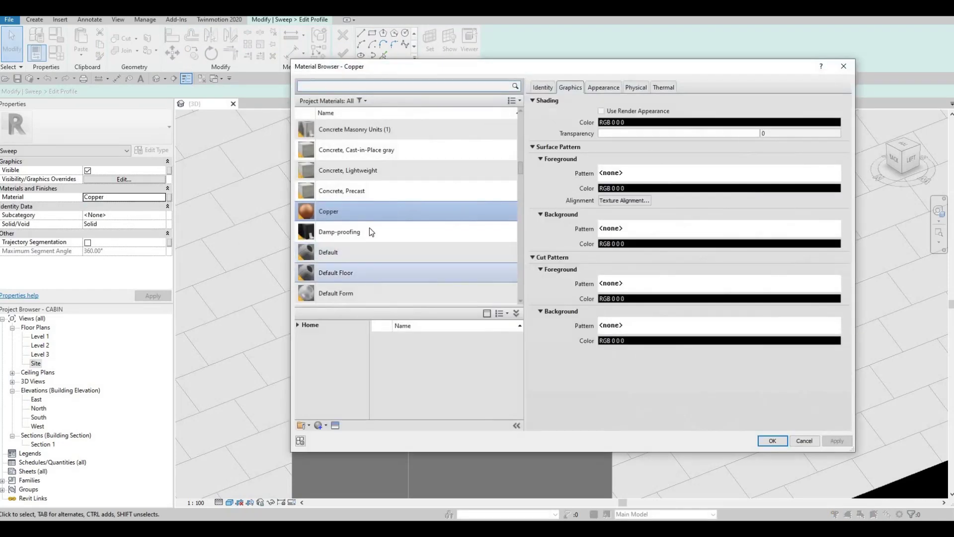
left_click(418, 239)
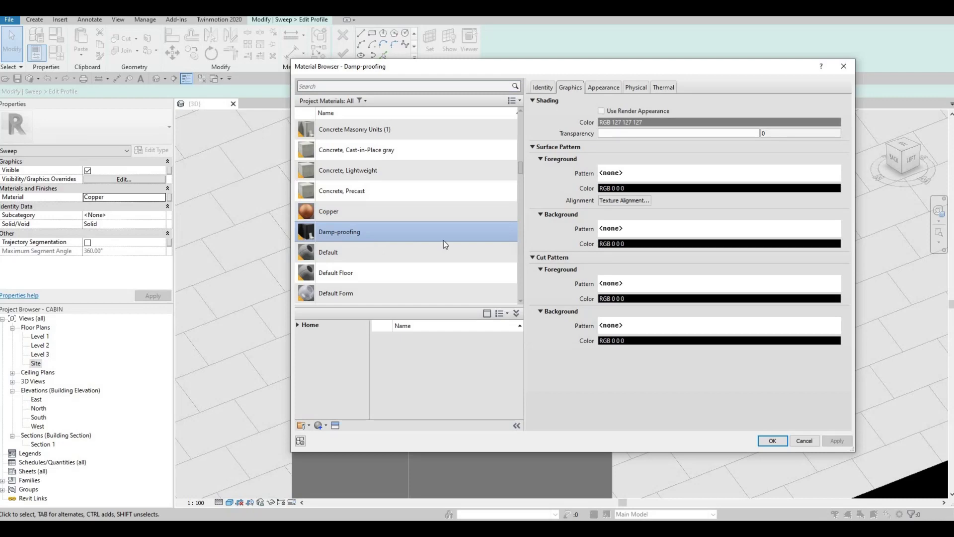
left_click(774, 441)
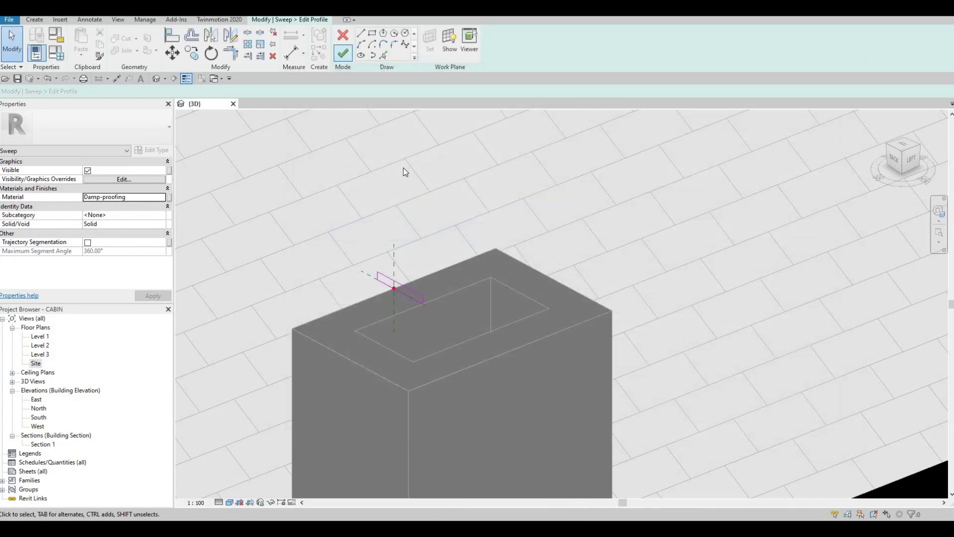
left_click(344, 57)
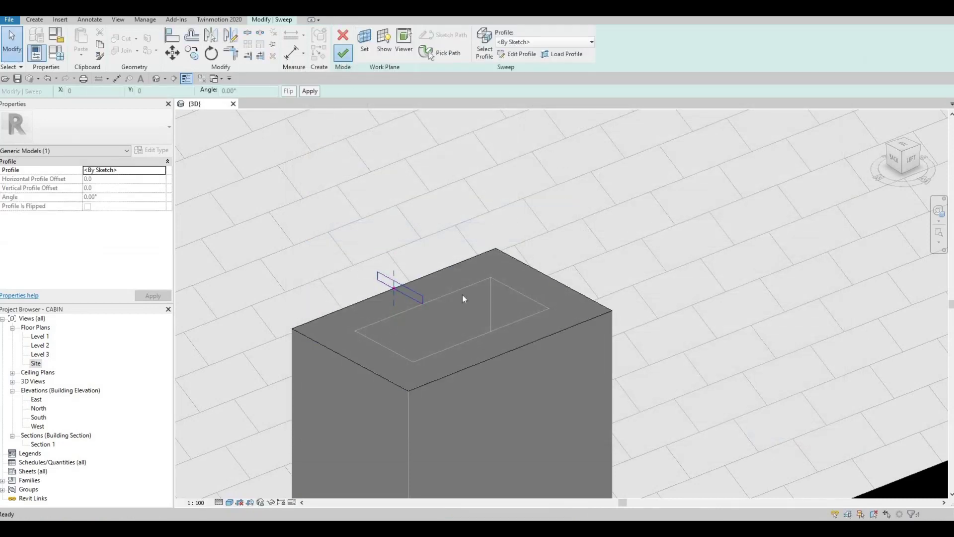
left_click(343, 53)
left_click(391, 44)
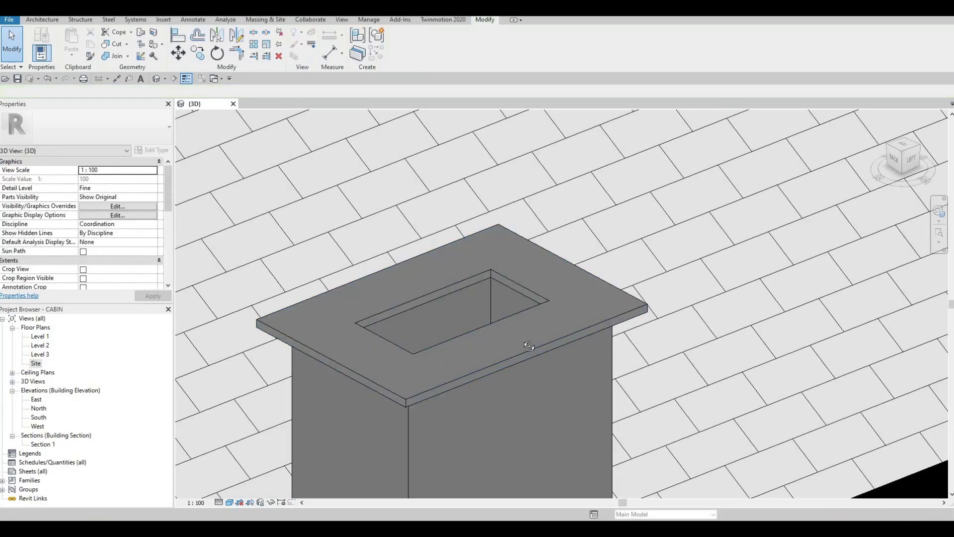
Step: Reopen the chimney cap for in-place editing and open its sweep profile
middle_click_drag(521, 347, 466, 348, "shift")
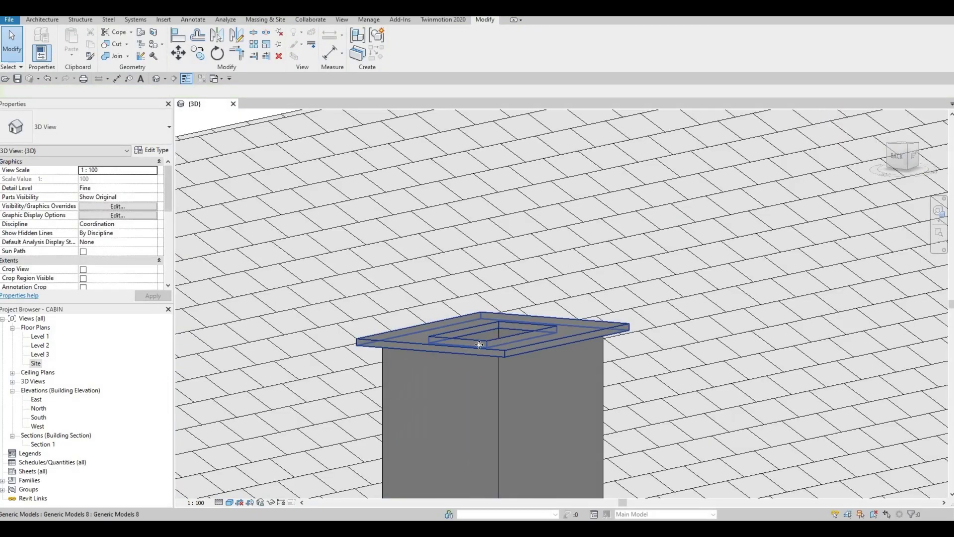
left_click(482, 343)
key("Escape")
left_click(485, 348)
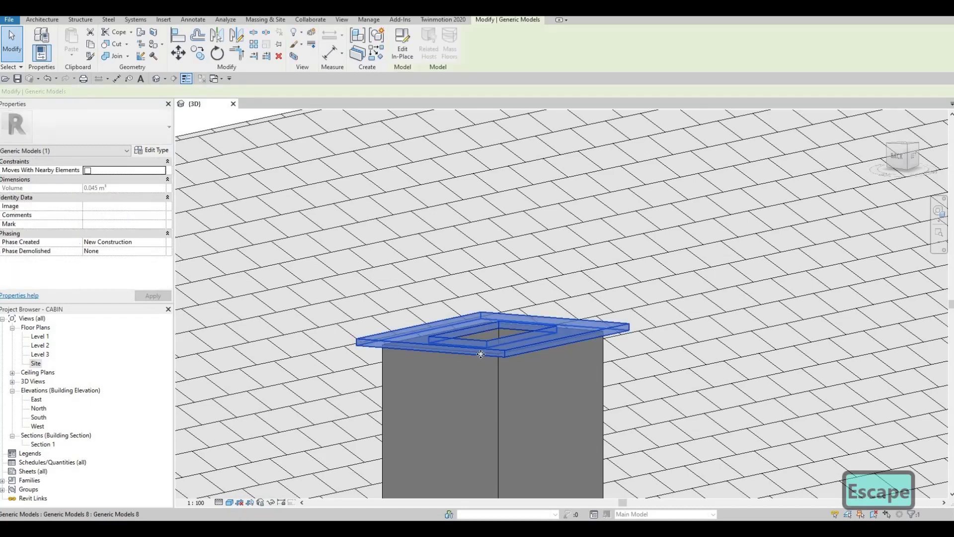
middle_click_drag(385, 350, 411, 313, "shift")
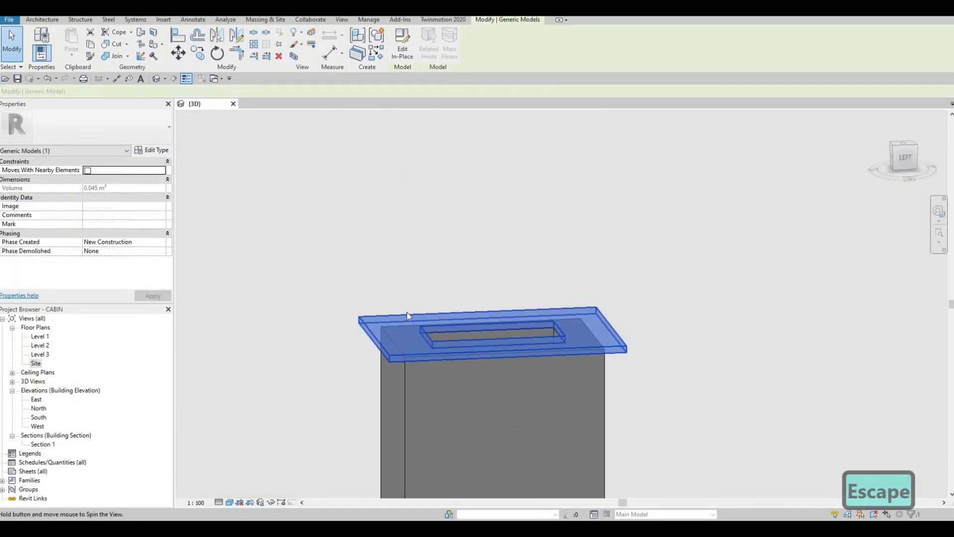
left_click(403, 56)
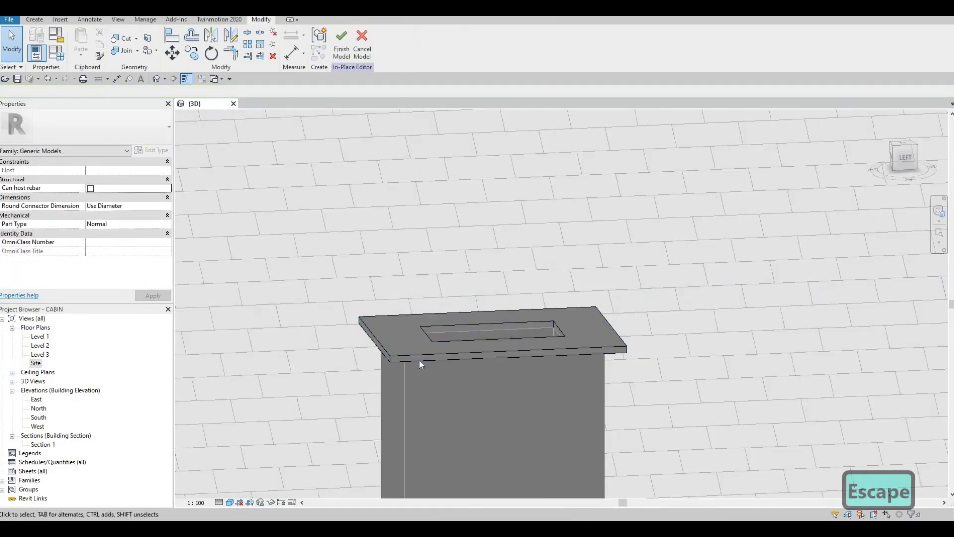
left_click(370, 354)
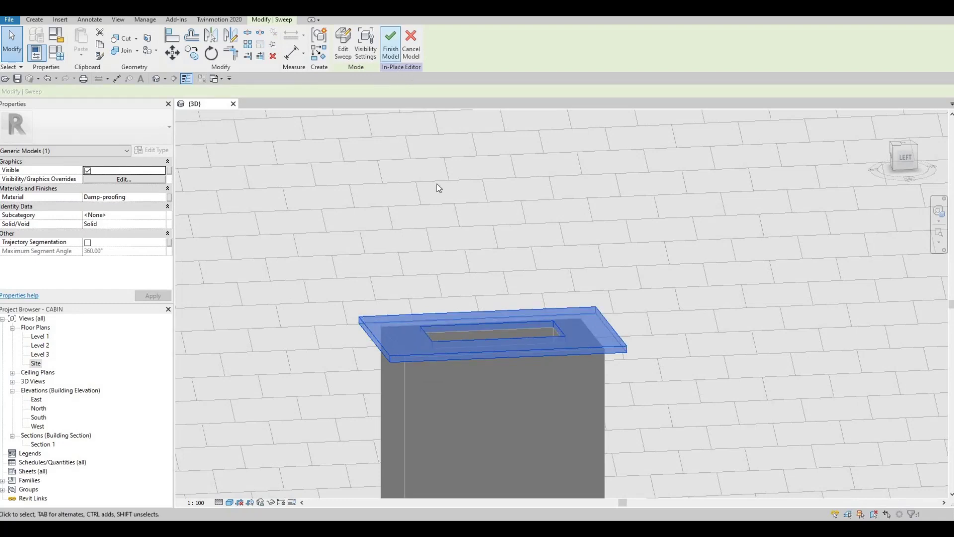
double_click(505, 320)
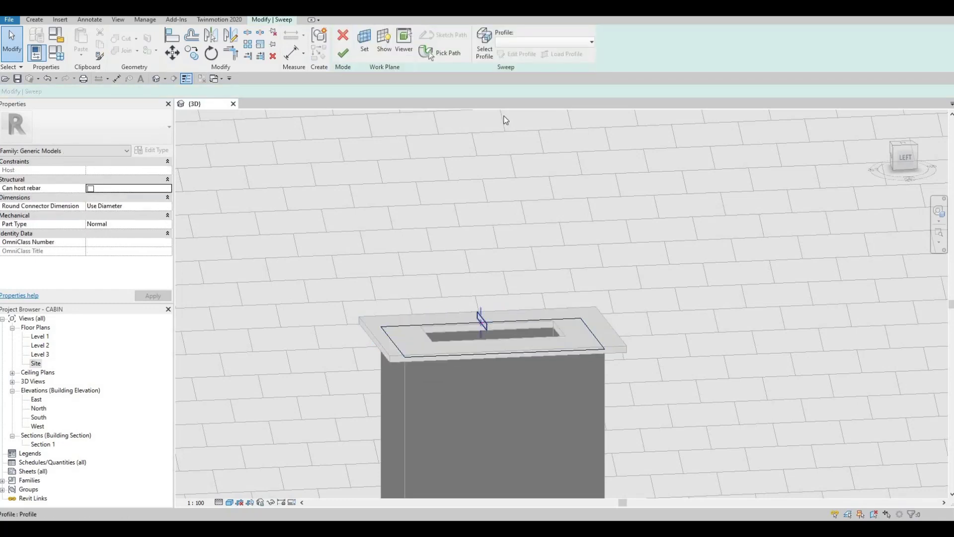
left_click(516, 53)
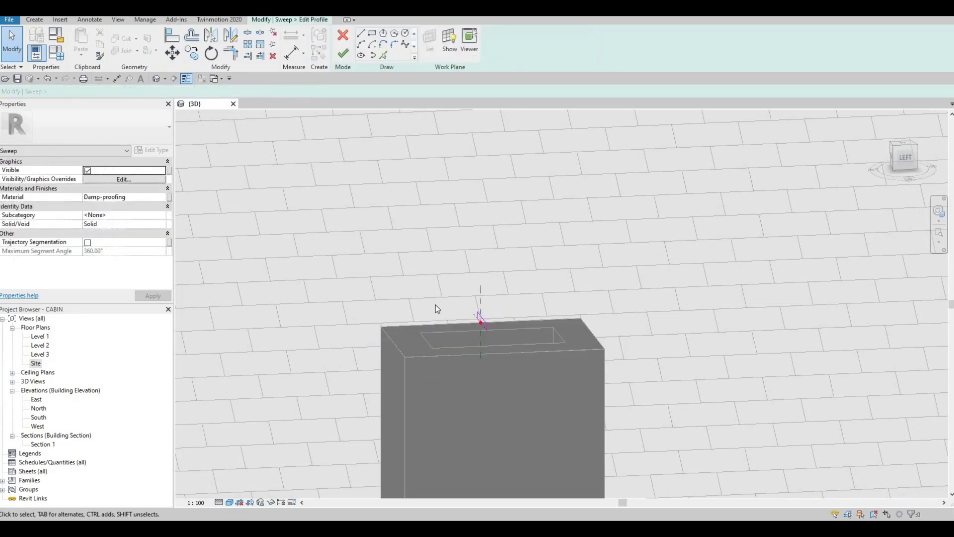
Step: Set the profile rectangle's height to 100 mm and finish the profile, the sweep and the in-place model
scroll(477, 320, "up", 4)
left_click(480, 319)
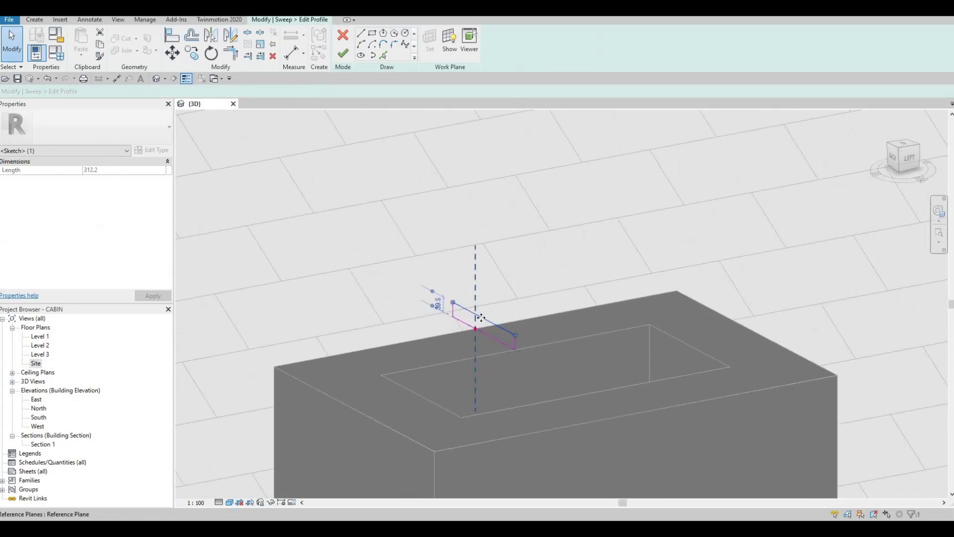
left_click(438, 306)
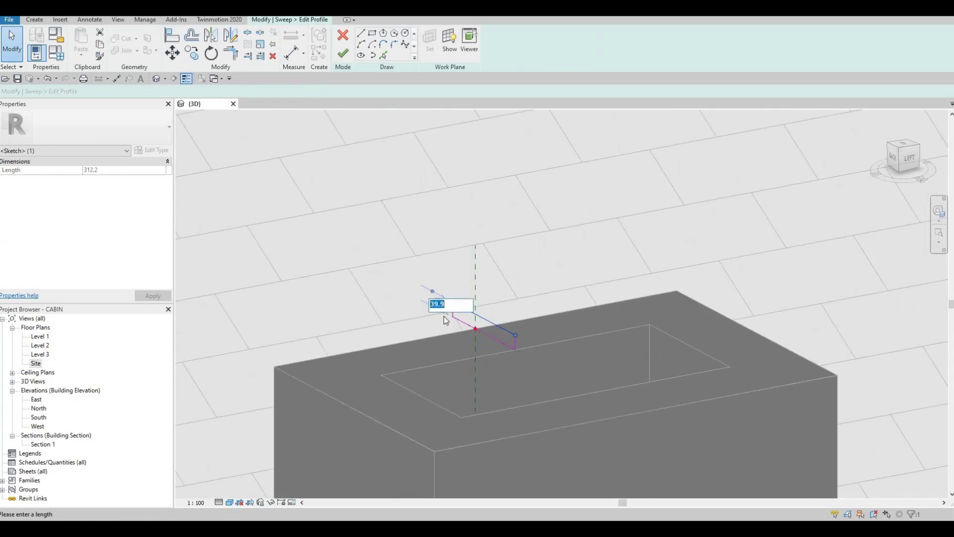
type("100")
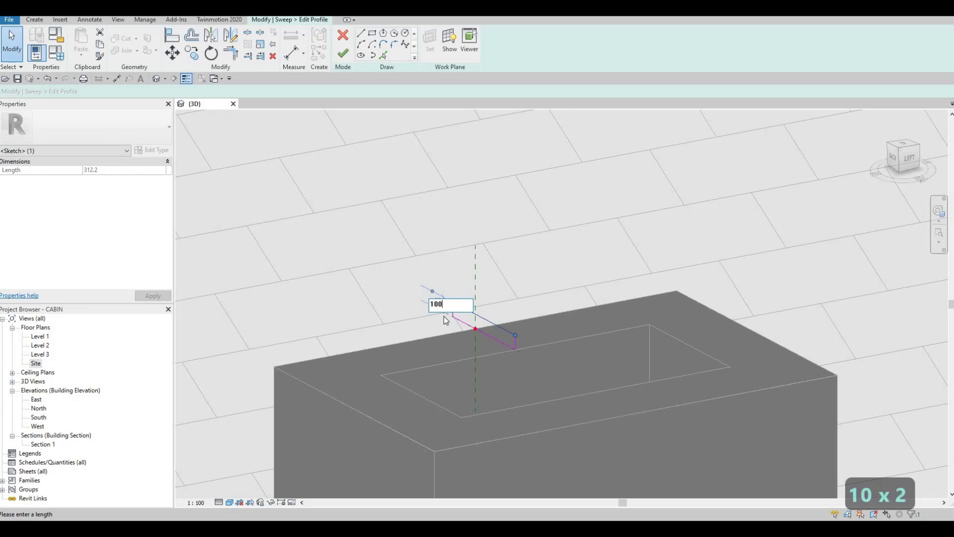
key("Return")
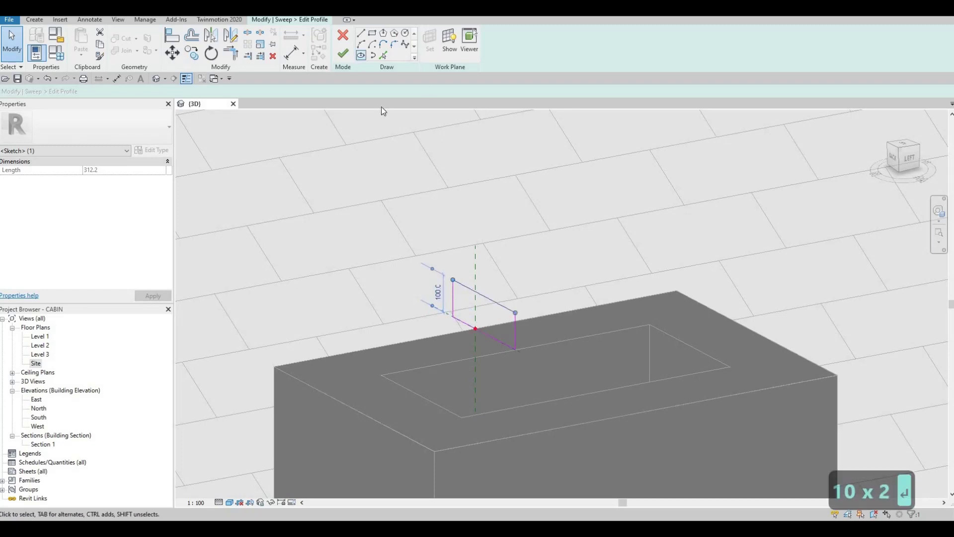
left_click(344, 55)
left_click(347, 56)
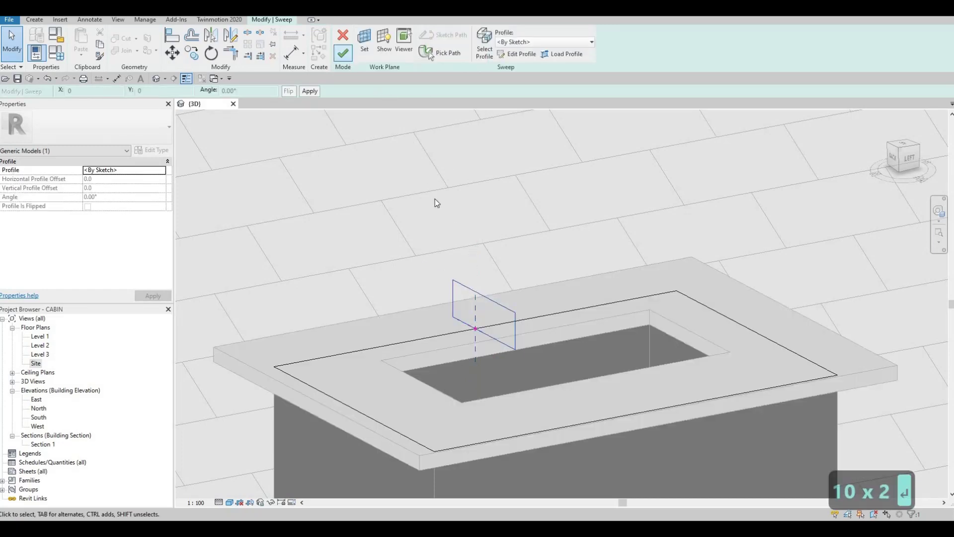
left_click(343, 53)
left_click(392, 52)
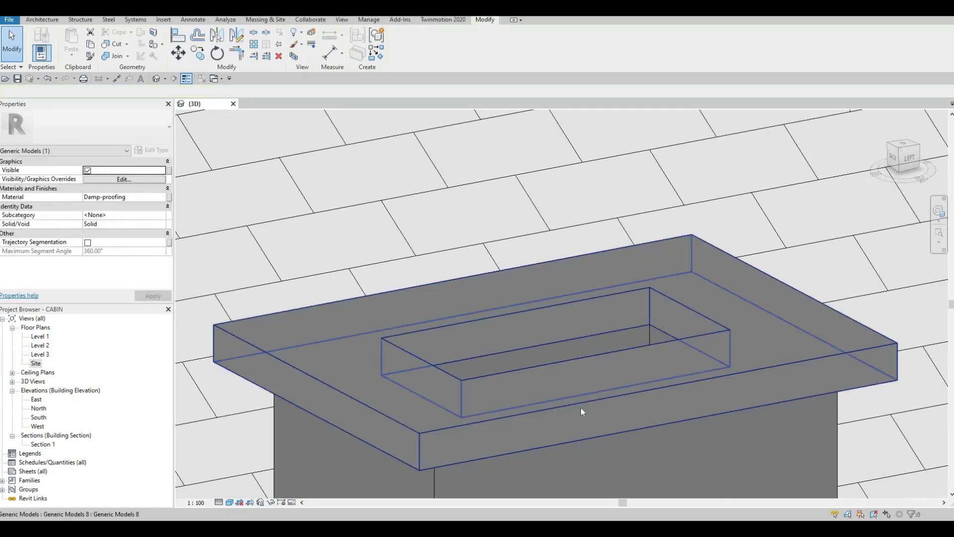
key("Escape")
Step: Examine the thickened chimney cap and the whole cabin from several sides
scroll(581, 388, "down", 5)
middle_click_drag(585, 369, 559, 347, "shift")
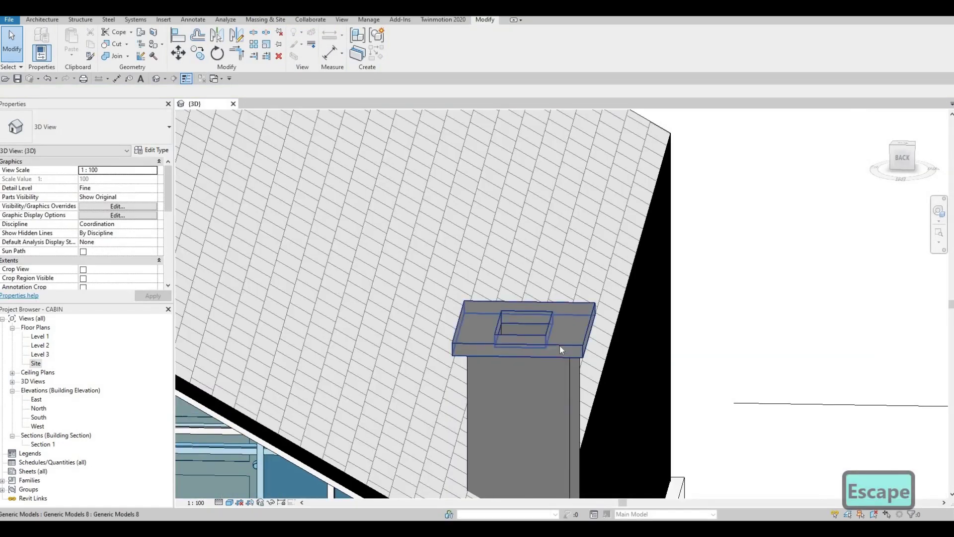
left_click(560, 345)
middle_click_drag(491, 375, 552, 351, "shift")
scroll(526, 314, "down", 3)
key("Escape")
scroll(545, 363, "down", 2)
scroll(552, 352, "down", 5)
middle_click_drag(492, 335, 544, 323, "shift")
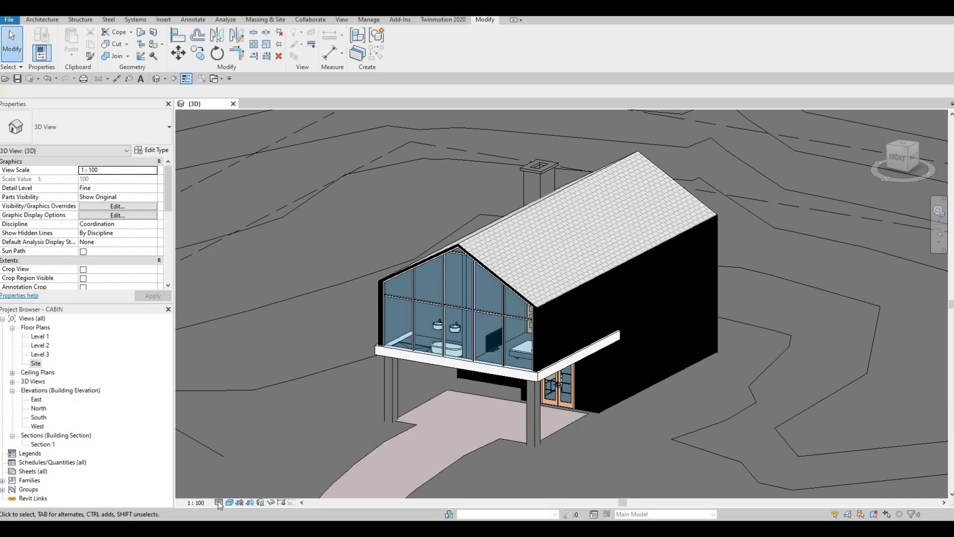
Step: Switch the 3D view's visual style to Hidden Line and save the project
left_click(219, 503)
left_click(229, 503)
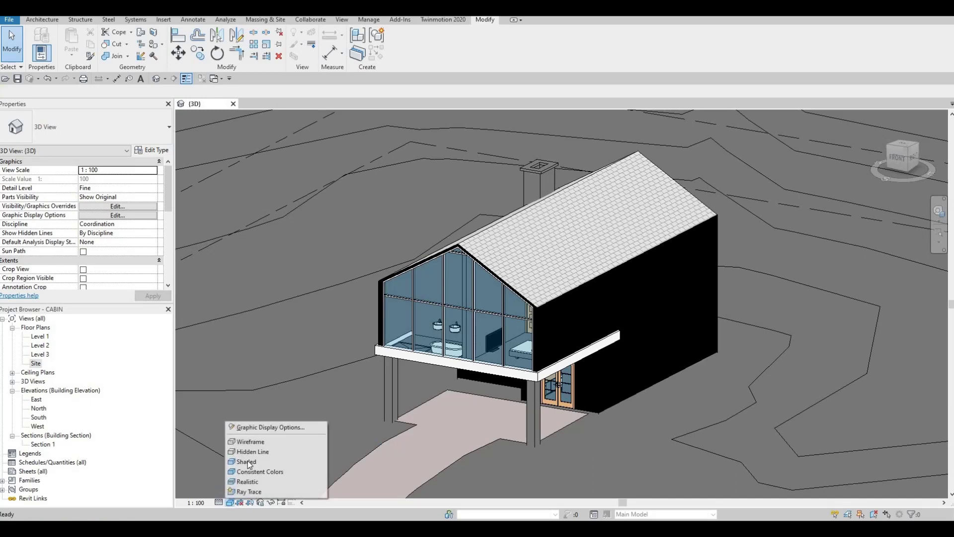
left_click(248, 456)
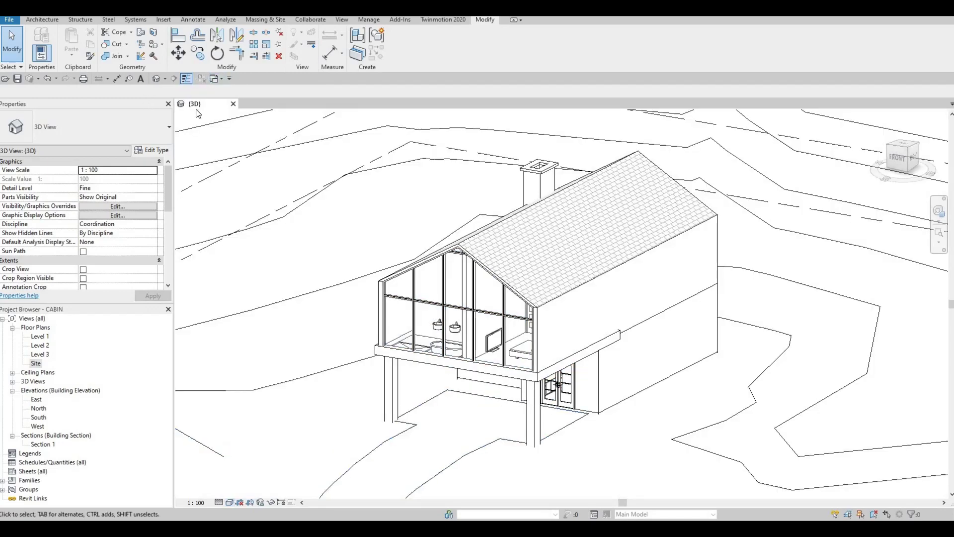
left_click(17, 80)
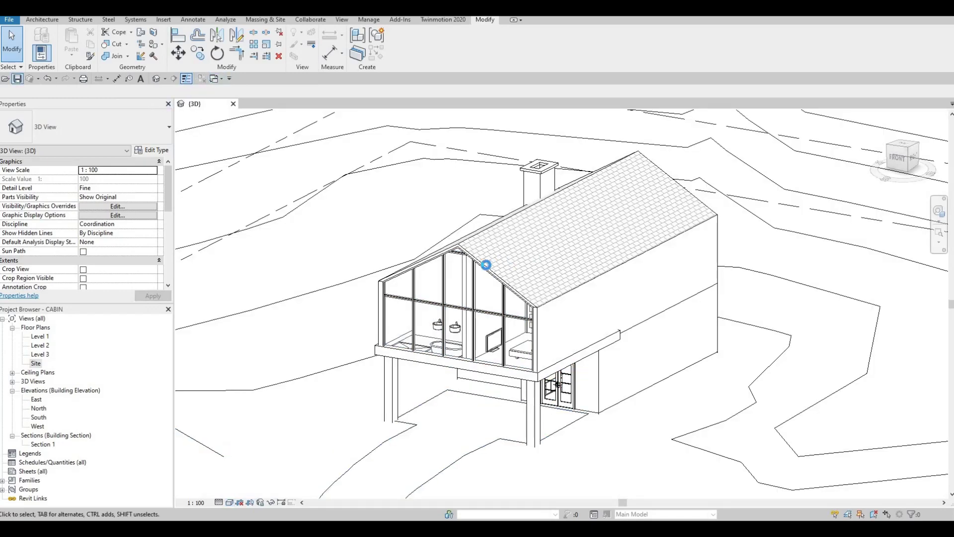